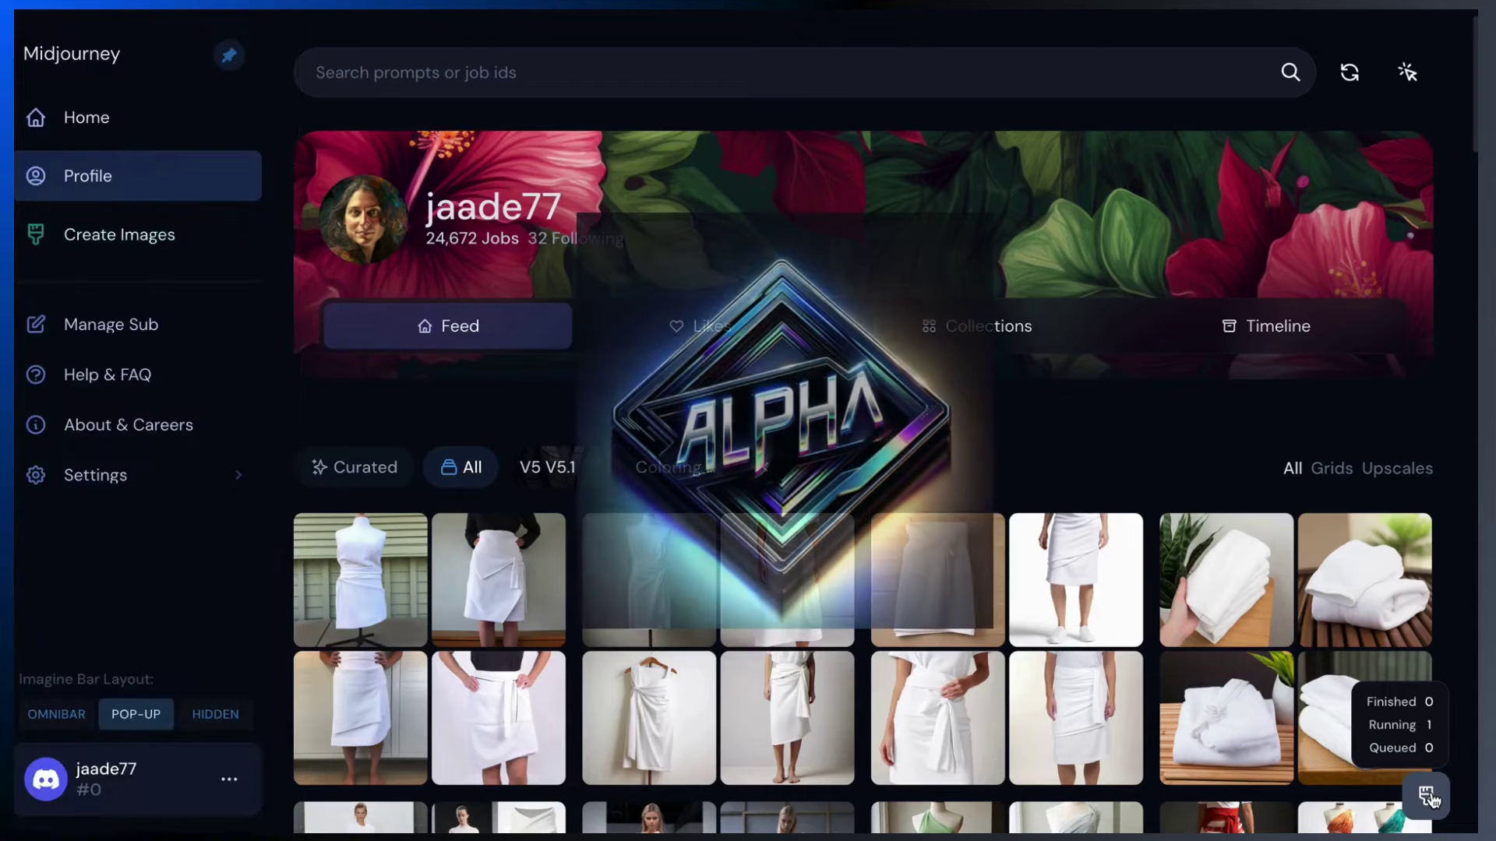
Step: From the session feed, submit 'planet earth galactic aura' as a new four-image job
left_click(1429, 798)
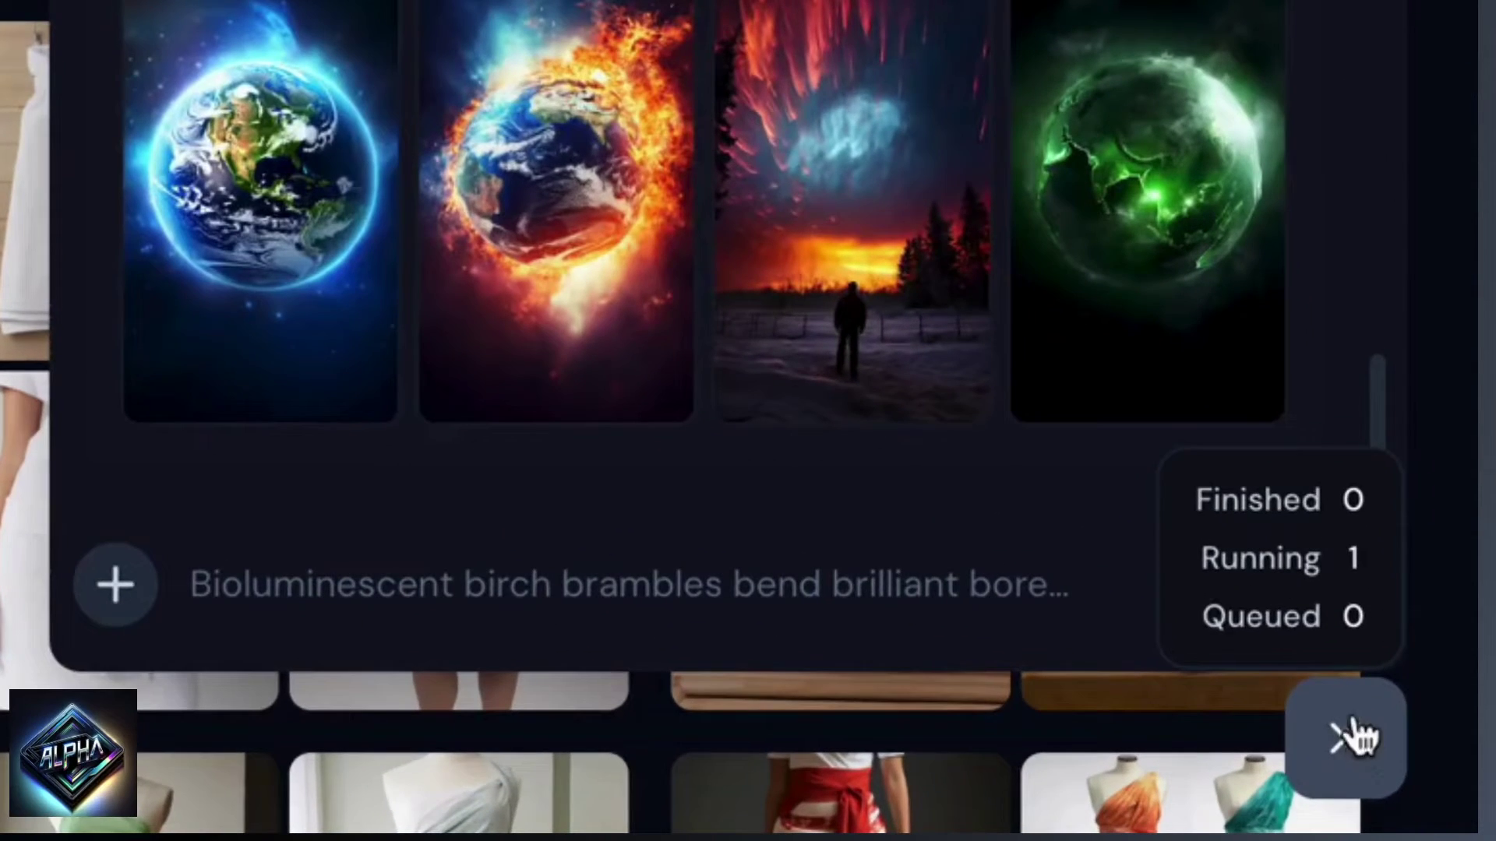
left_click(788, 586)
type("planet earth galactic aura")
scroll(728, 374, "up", 10)
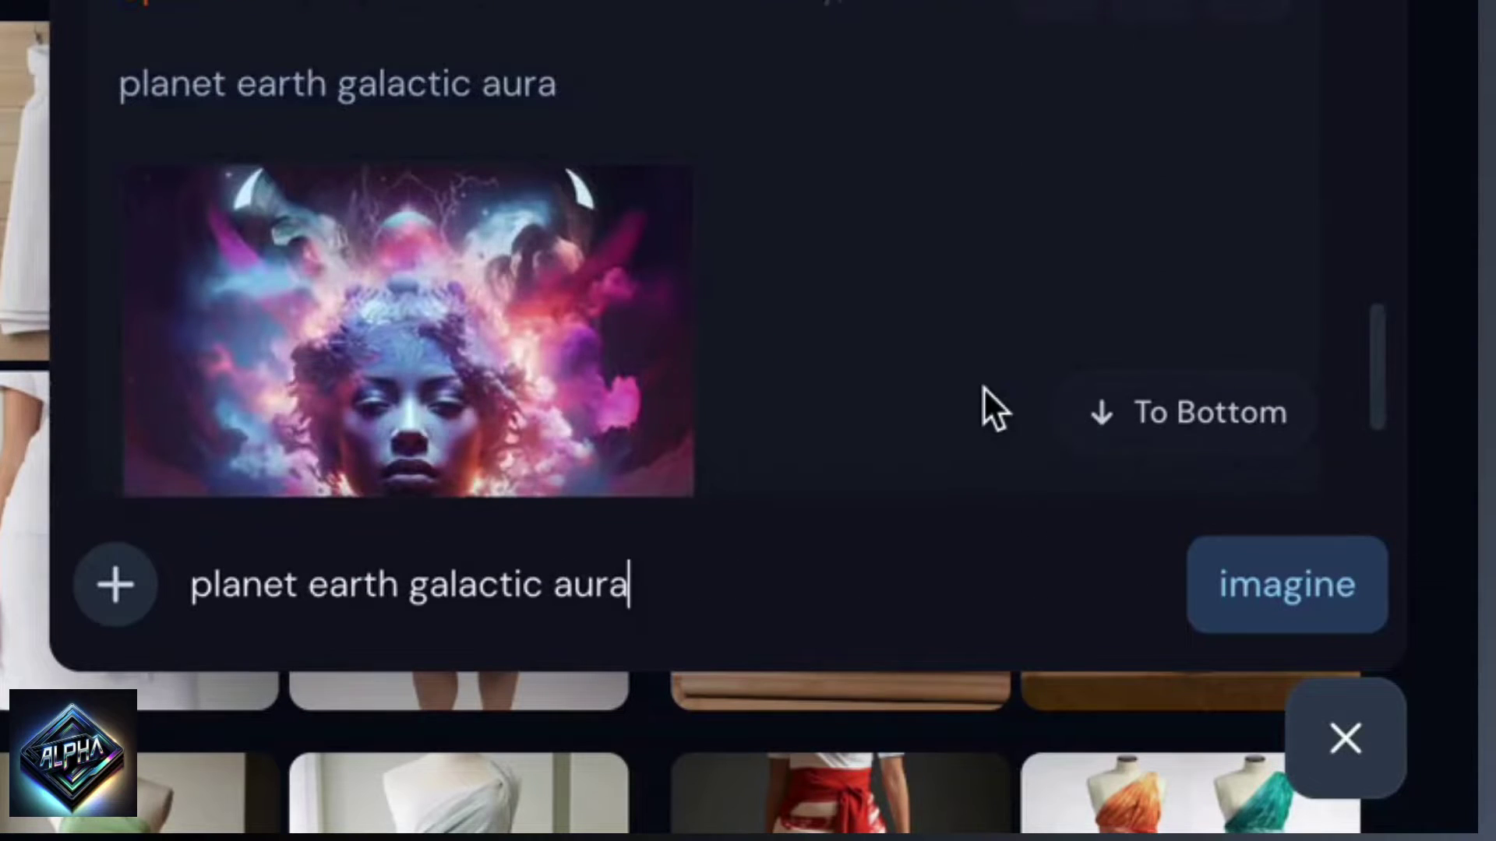
scroll(983, 386, "down", 10)
left_click(1302, 600)
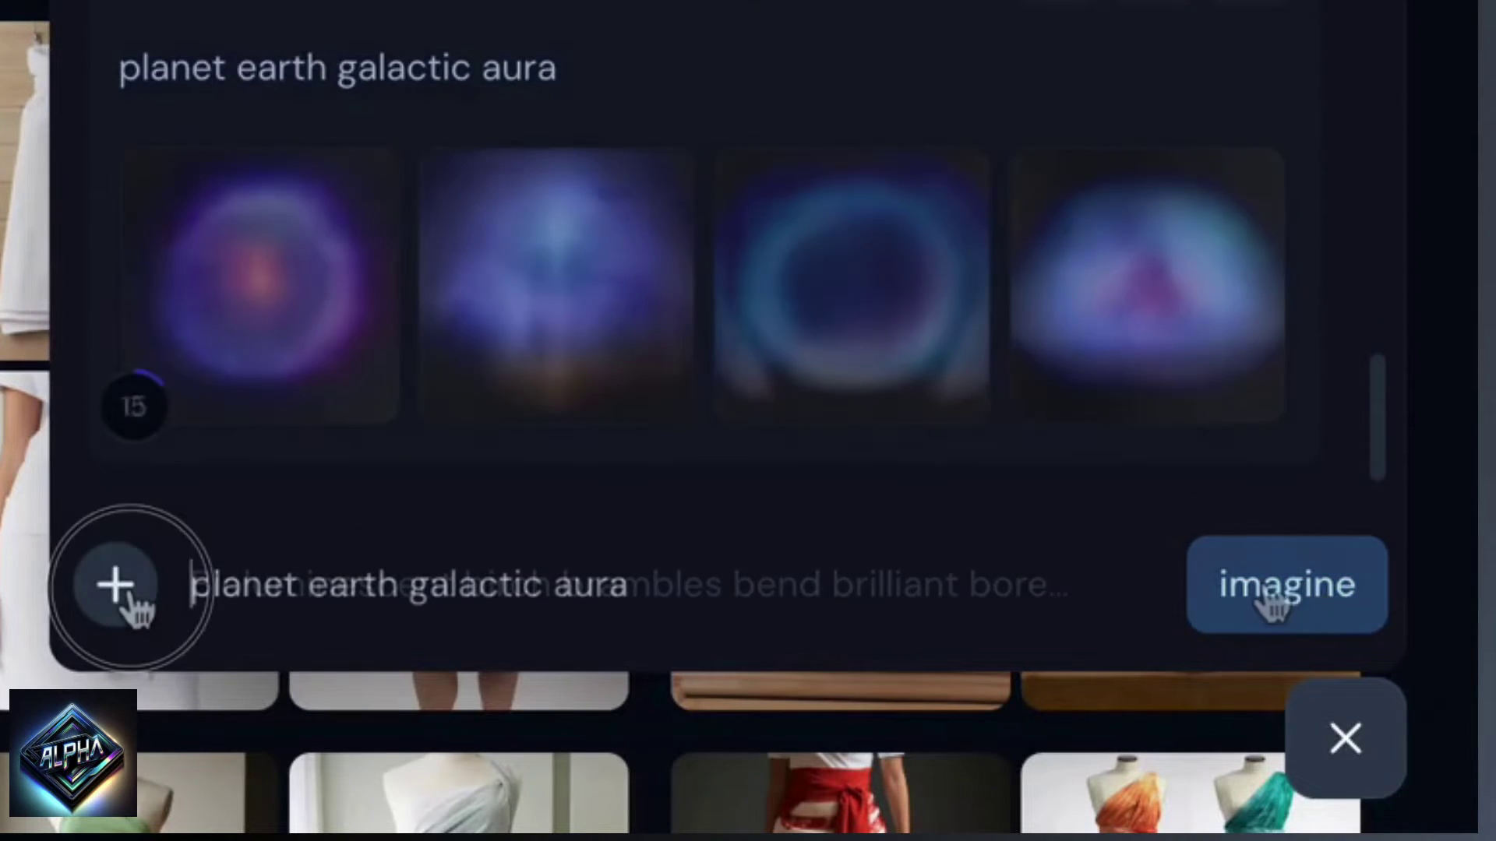
left_click(124, 586)
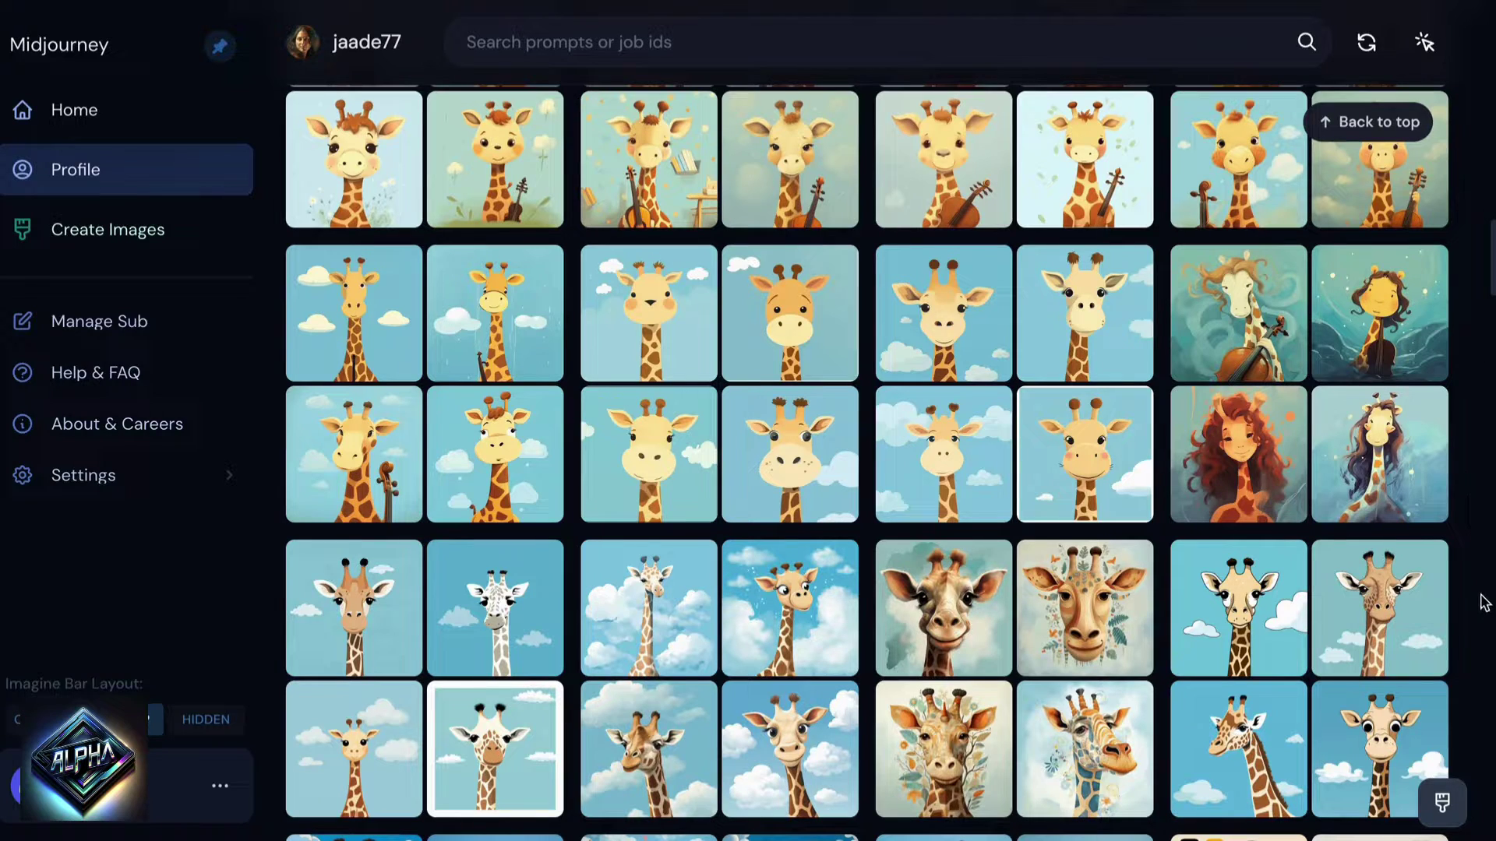
Step: Switch to Create Images and turn off the Image Uploads panel to widen the job feed
left_click(1442, 810)
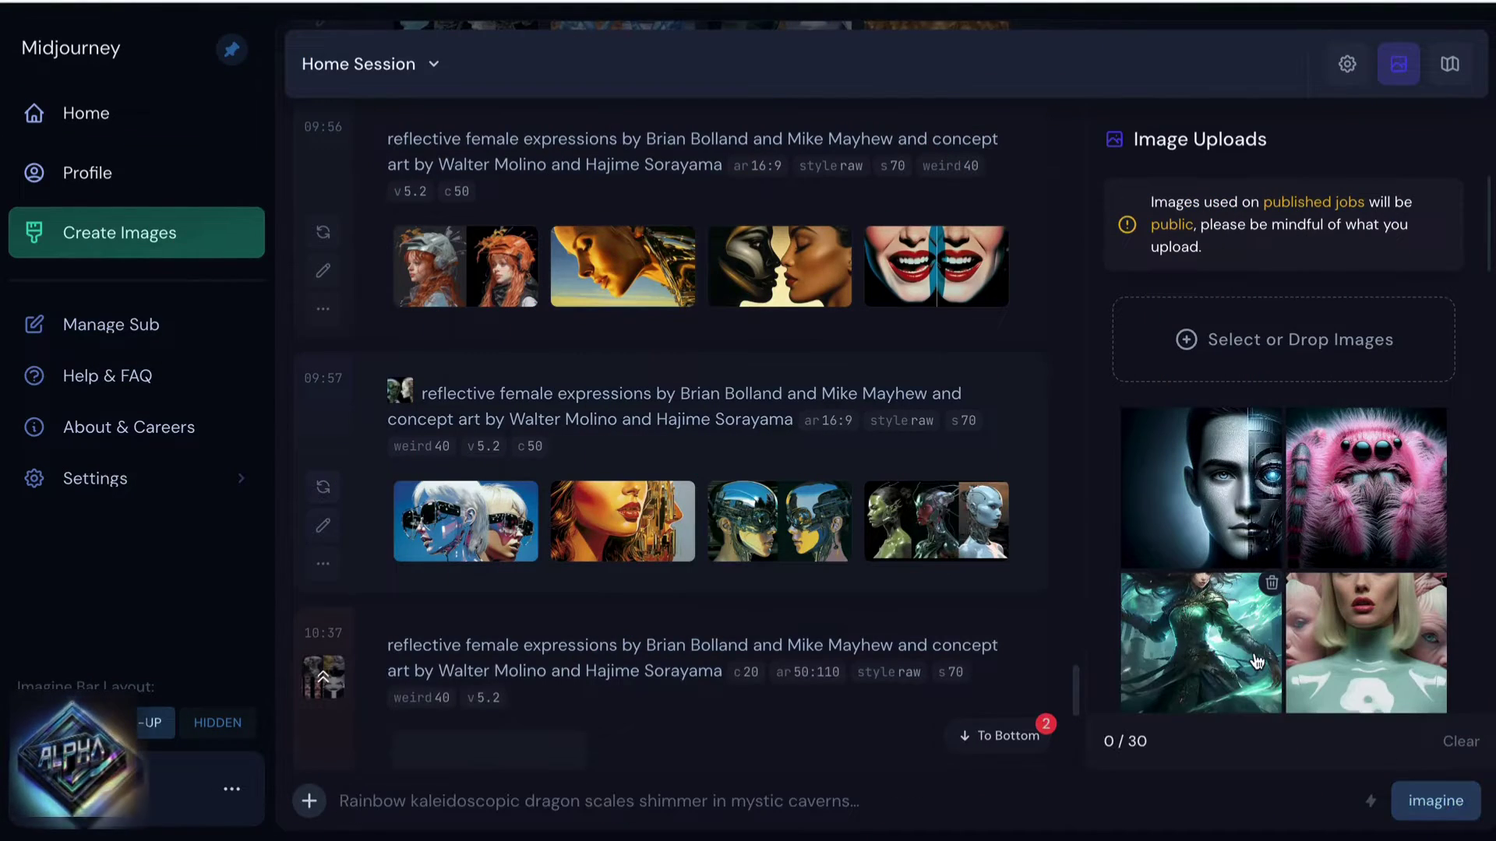
left_click(1398, 64)
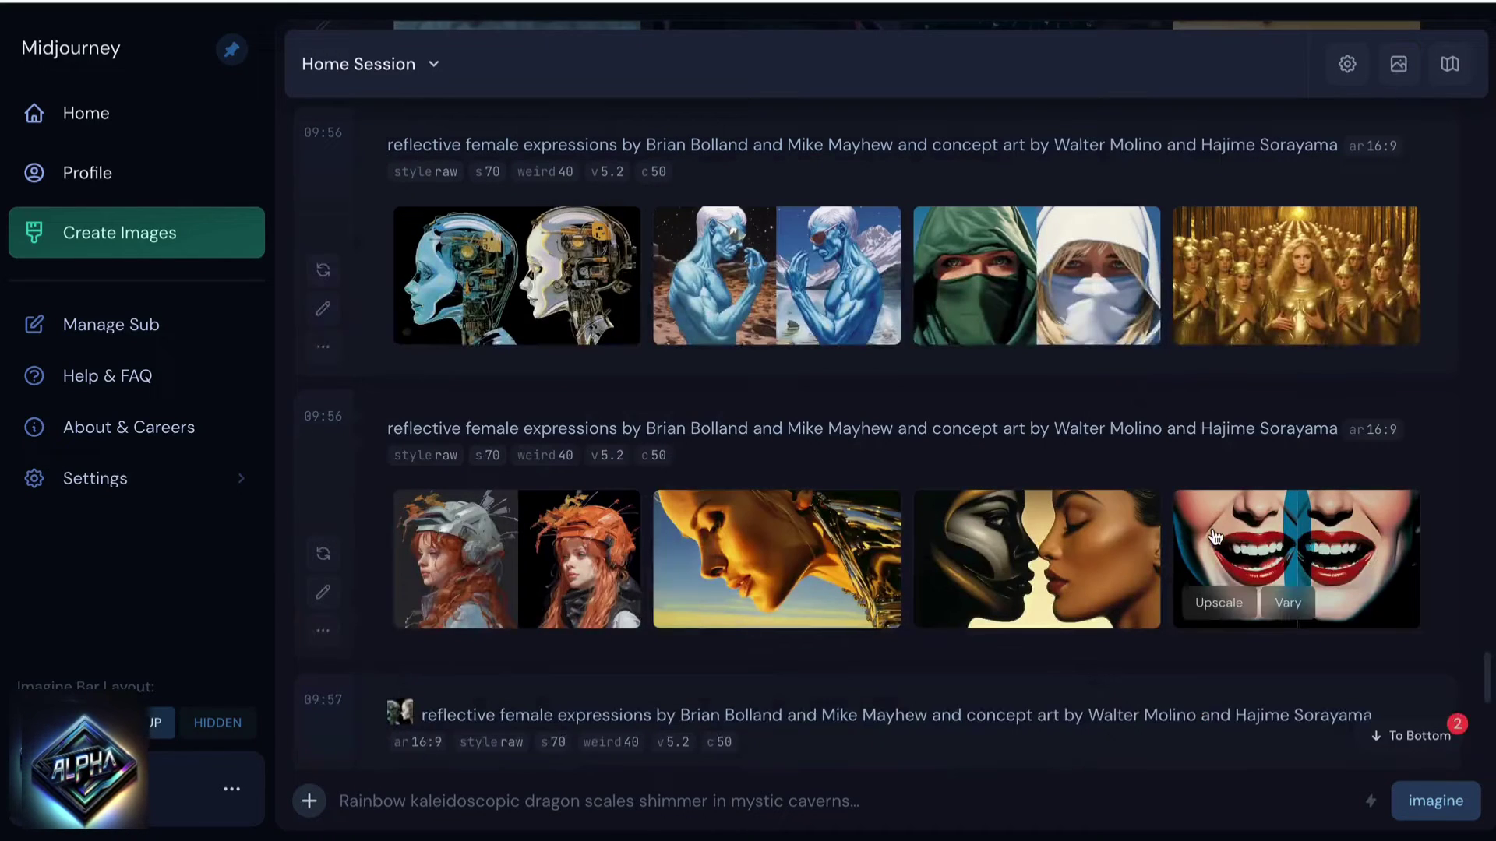
scroll(1213, 536, "down", 15)
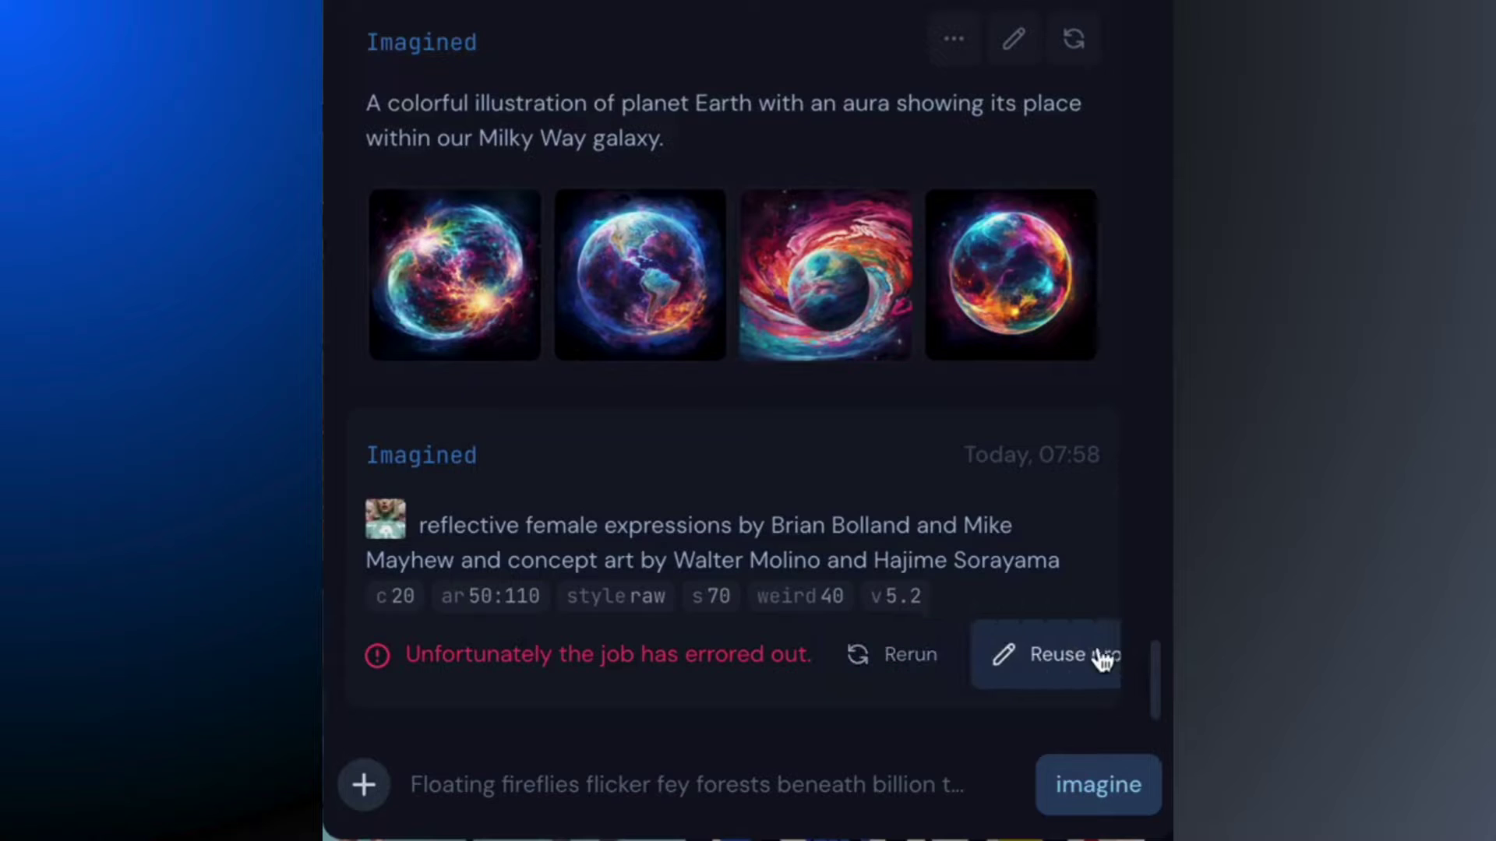
Step: Copy the earlier 'planet earth galactic aura' prompt text, paste it into the prompt bar and rerun it
scroll(1065, 581, "up", 8)
scroll(800, 324, "up", 10)
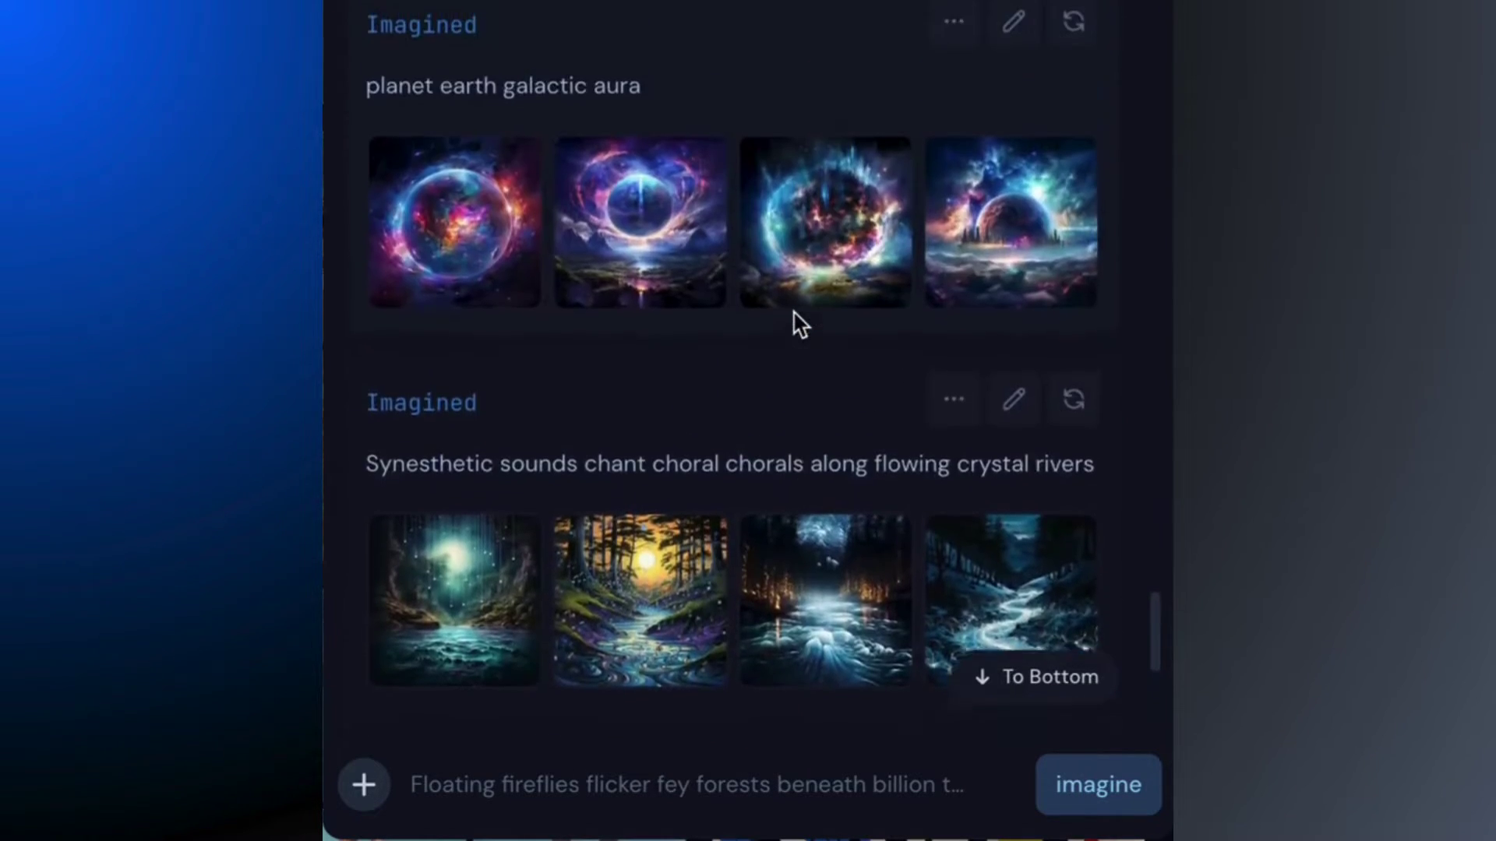
left_click_drag(664, 374, 374, 381)
key("ctrl+c")
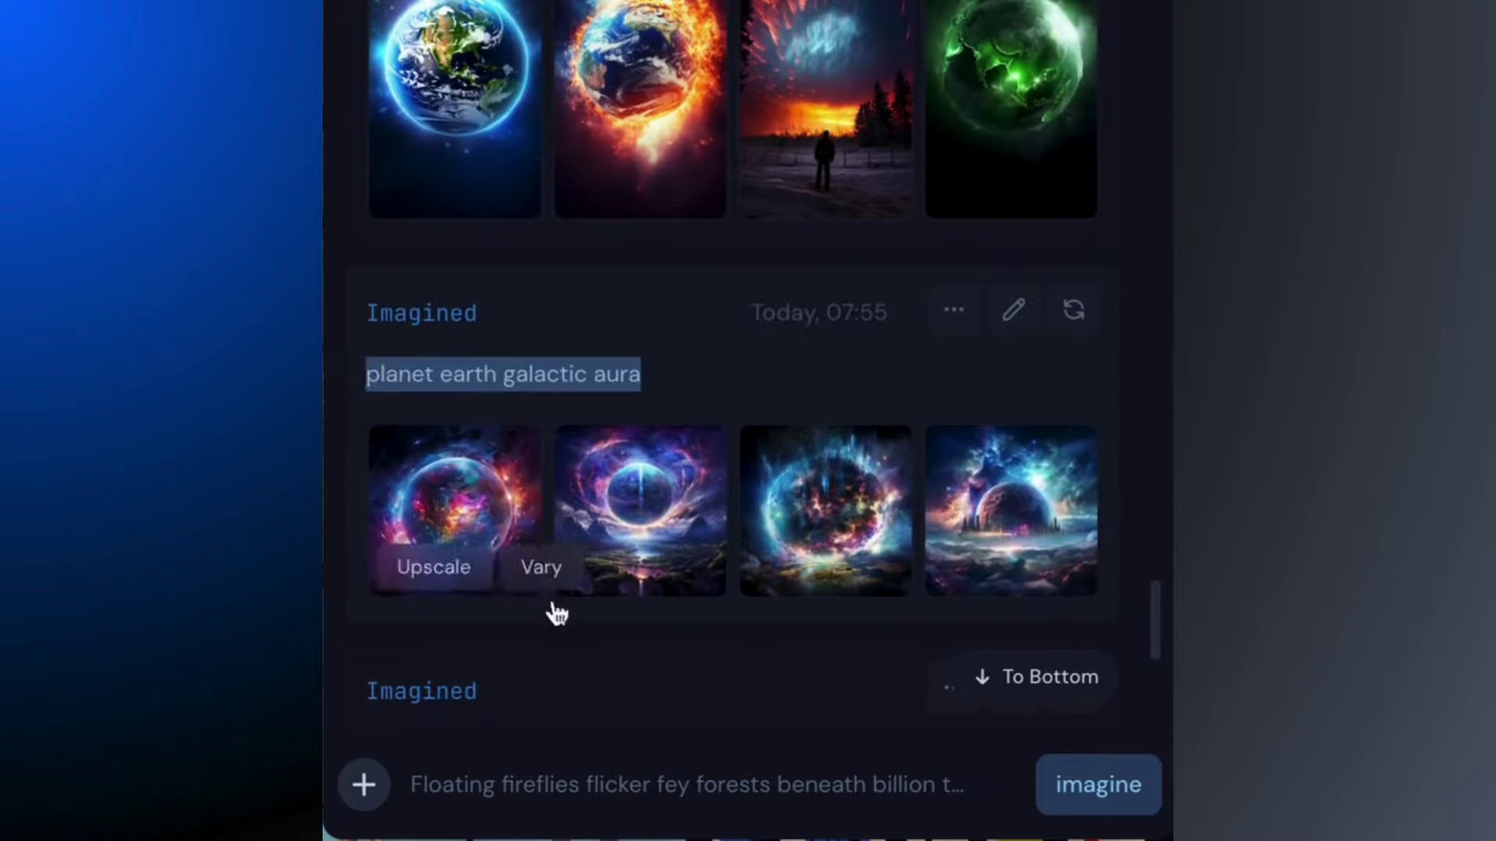
left_click(621, 784)
key("ctrl+v")
scroll(635, 611, "down", 8)
scroll(635, 610, "down", 10)
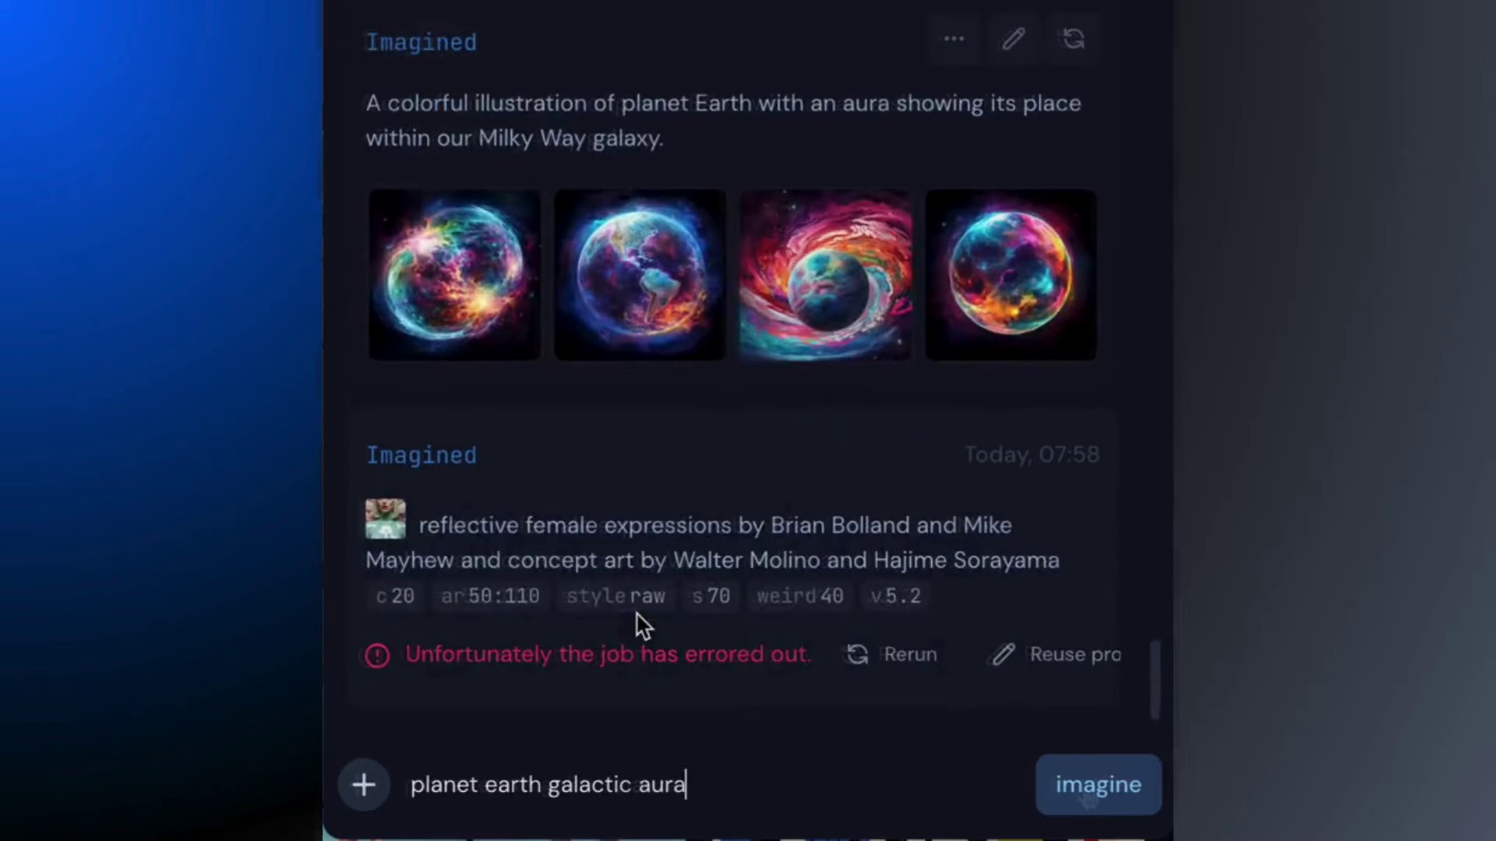
left_click(1118, 799)
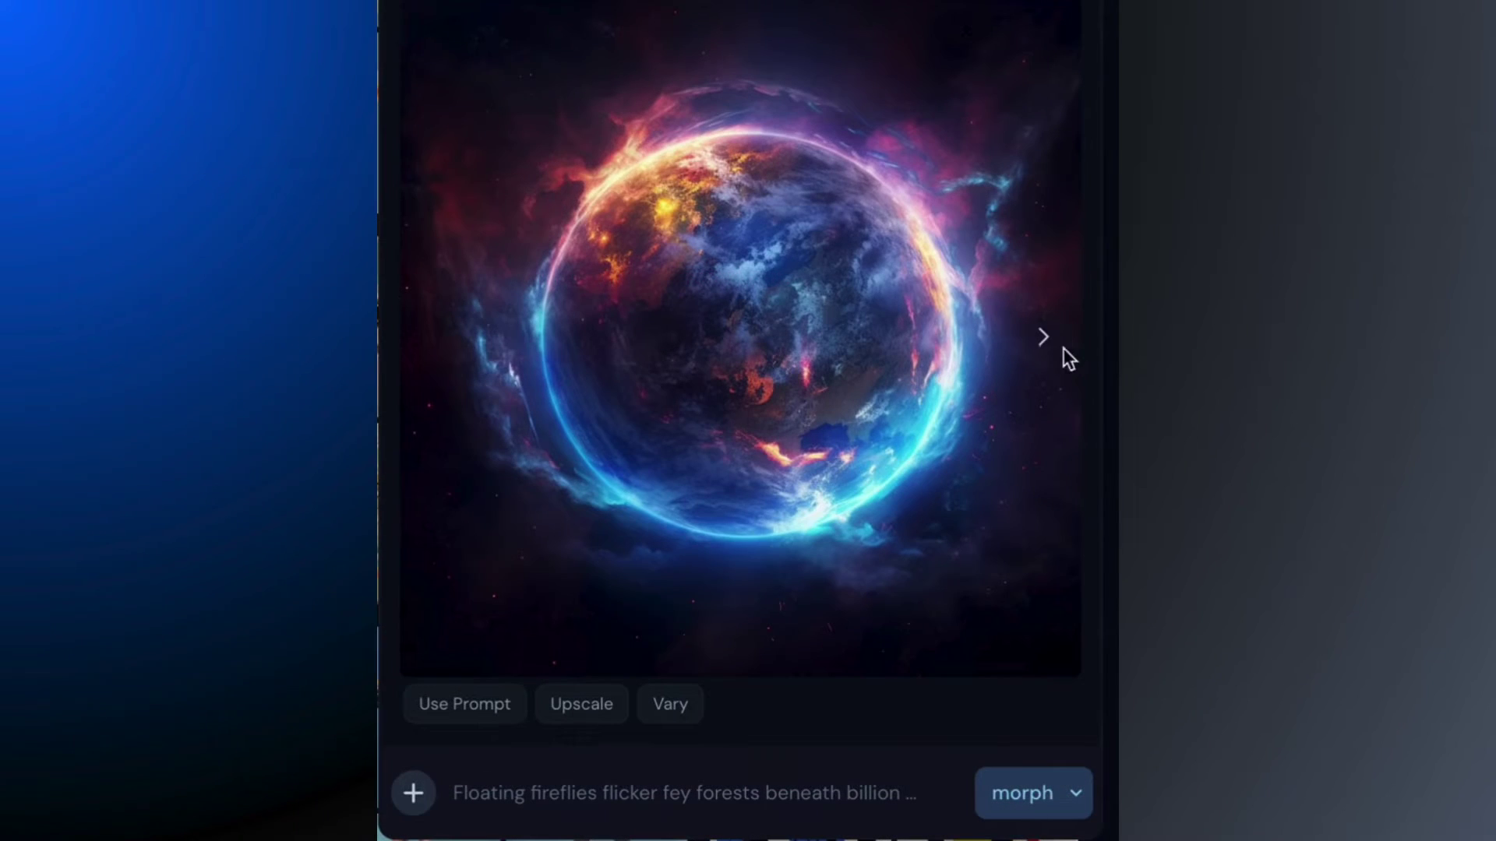
Step: Step through the enlarged galactic earth images to the last one in the set
left_click(1047, 339)
left_click(1048, 338)
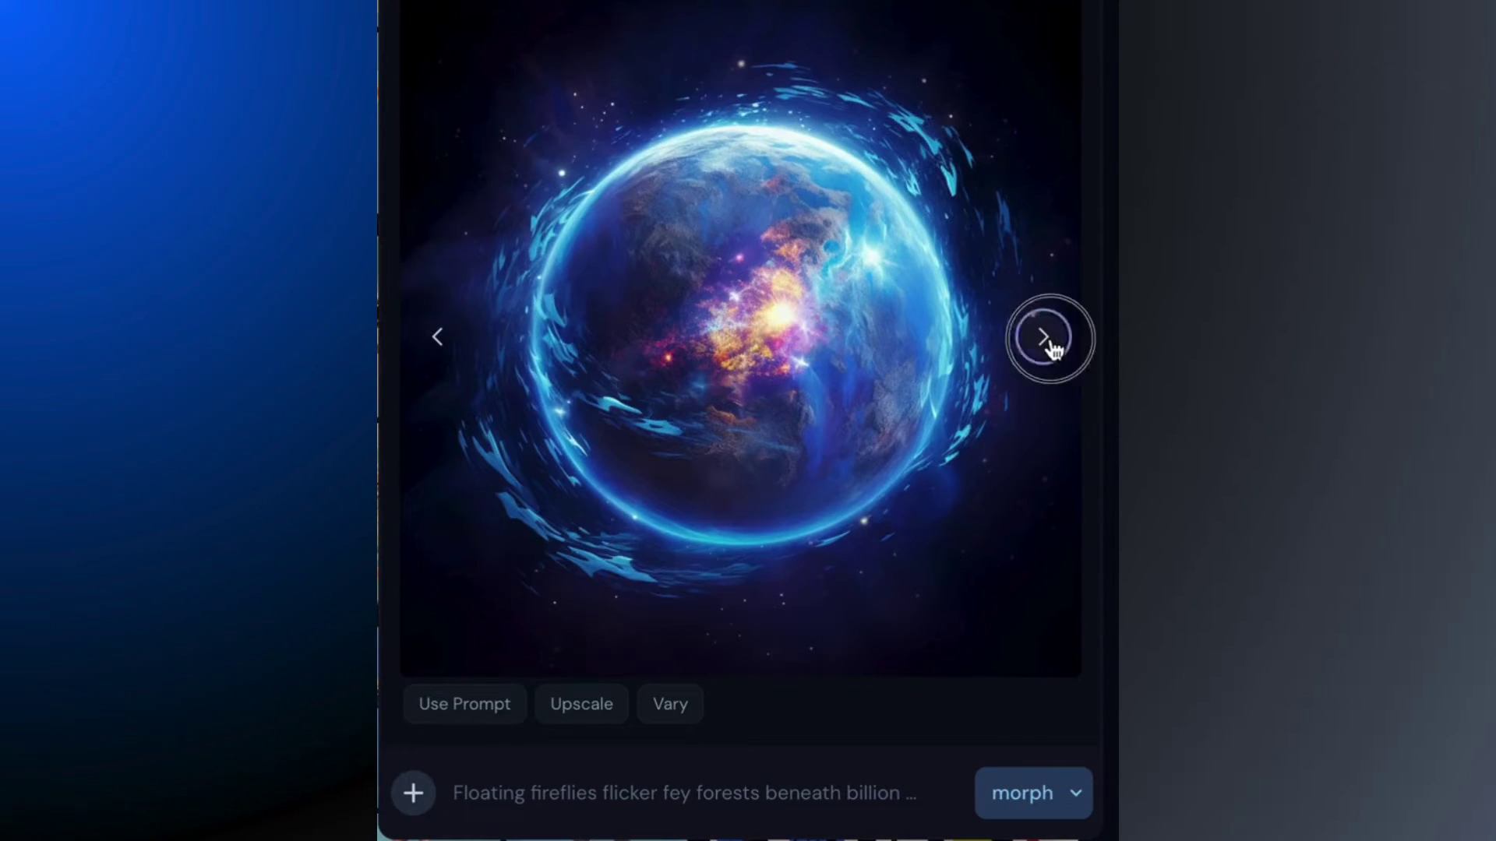
left_click(1047, 339)
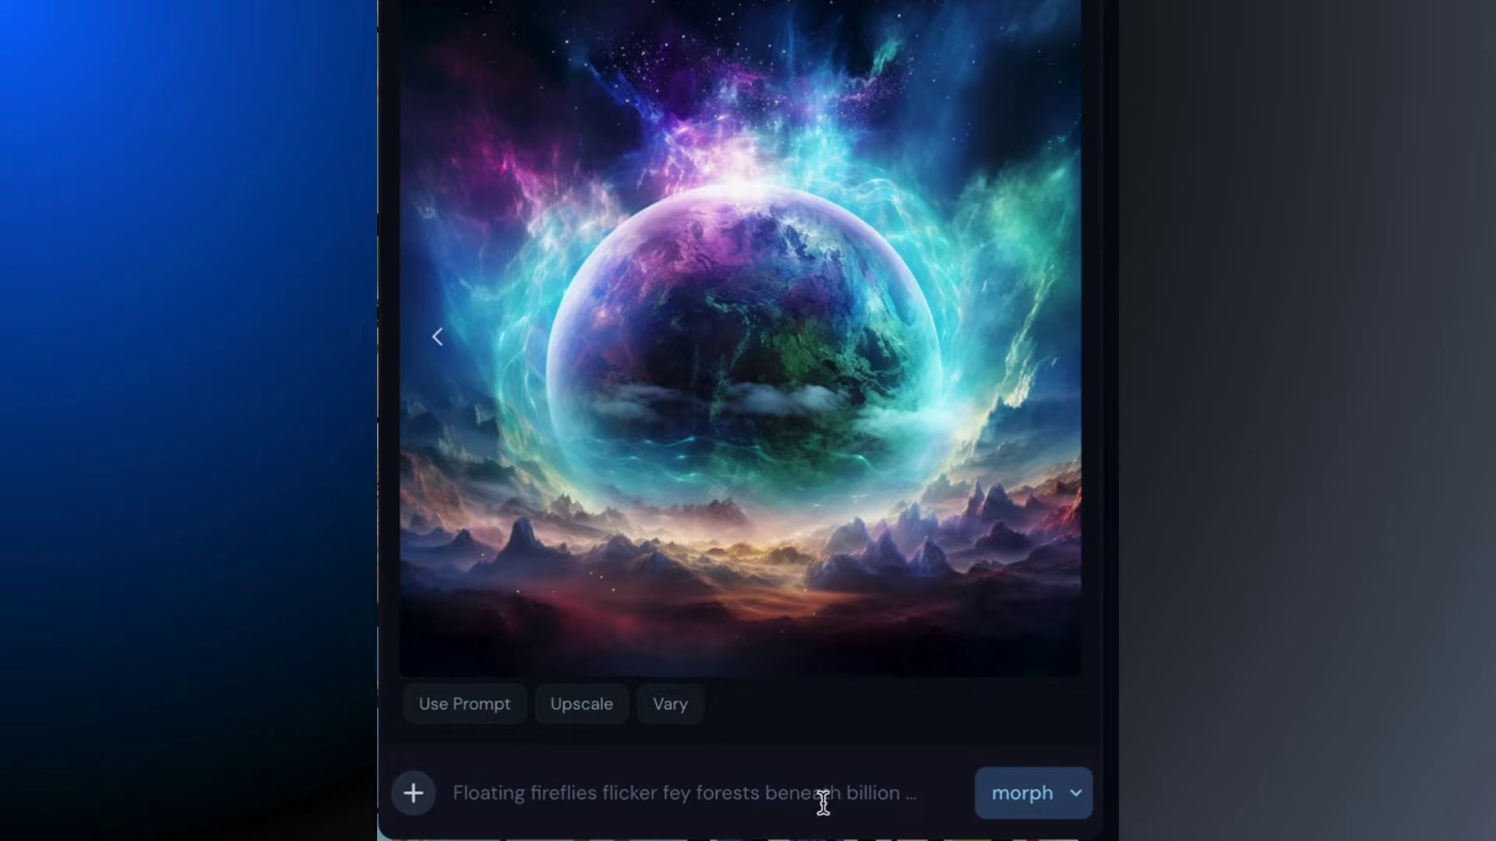
Step: Reload the image's prompt and request Vary on the fiery-edged planet image
key("ctrl+v")
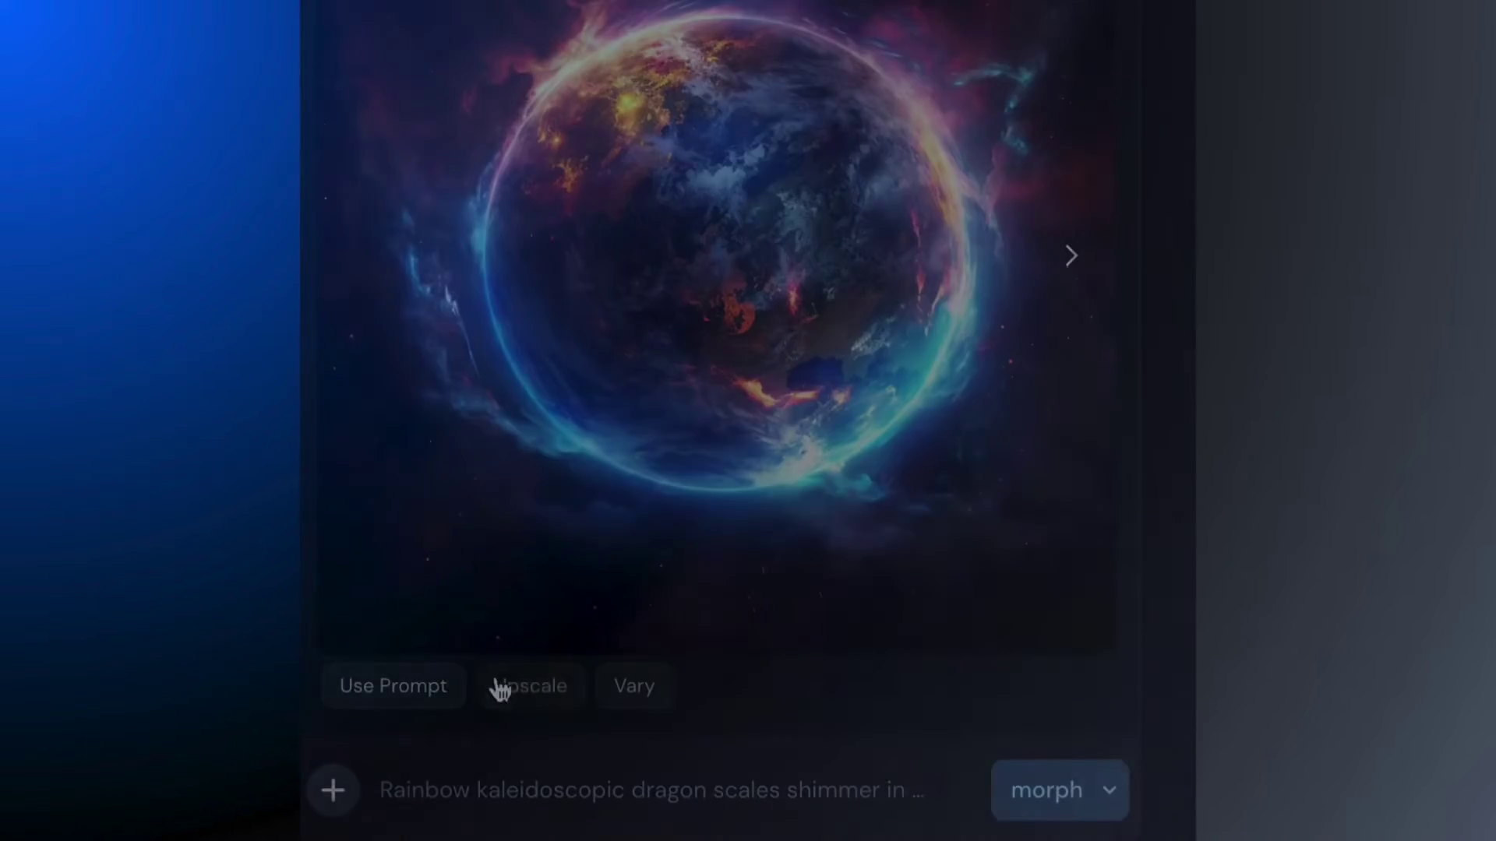
left_click(643, 687)
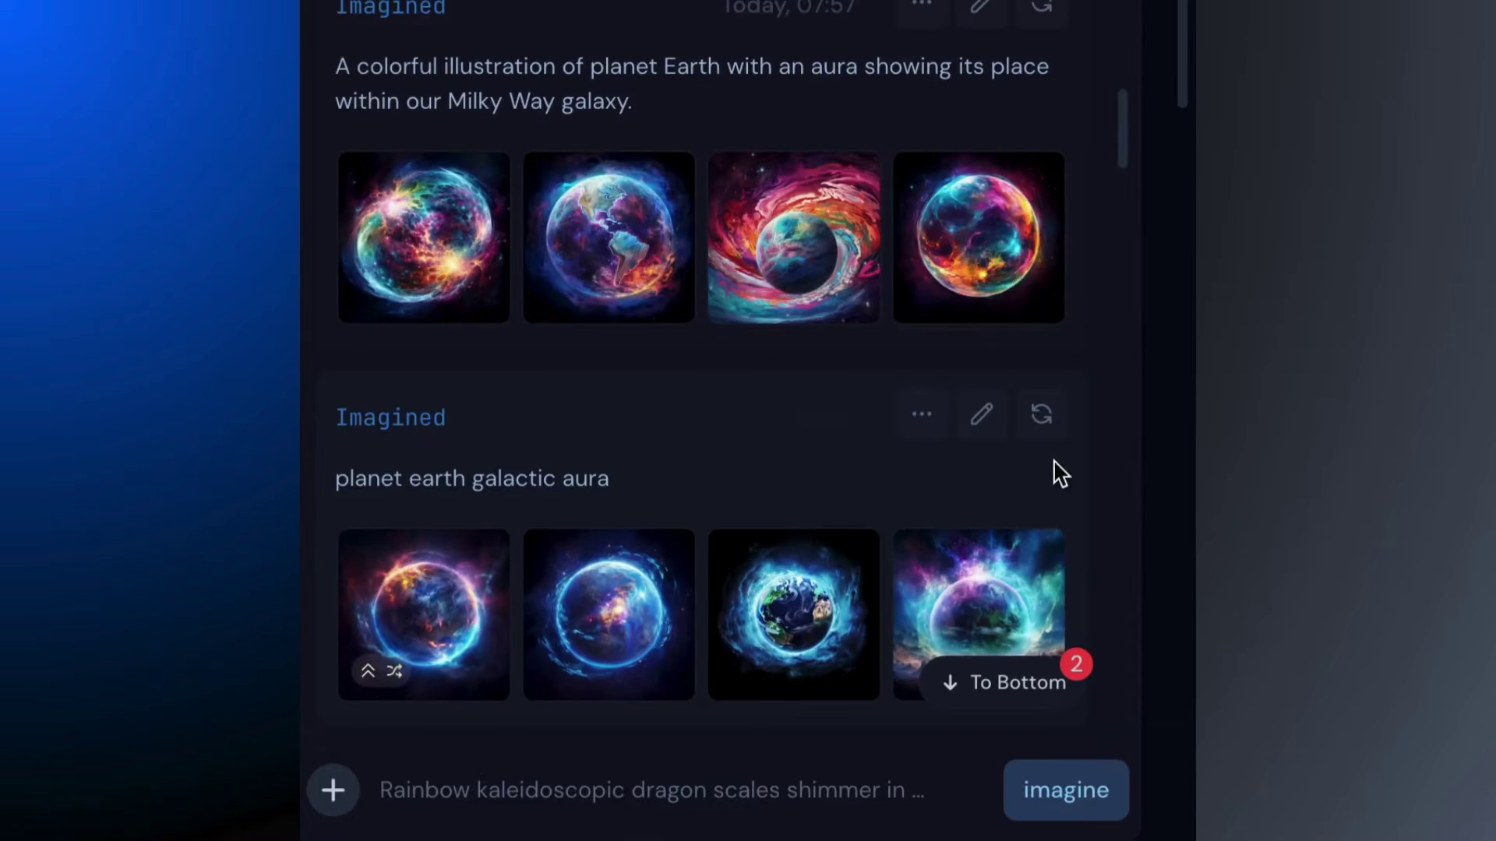
left_click(1045, 694)
left_click(450, 421)
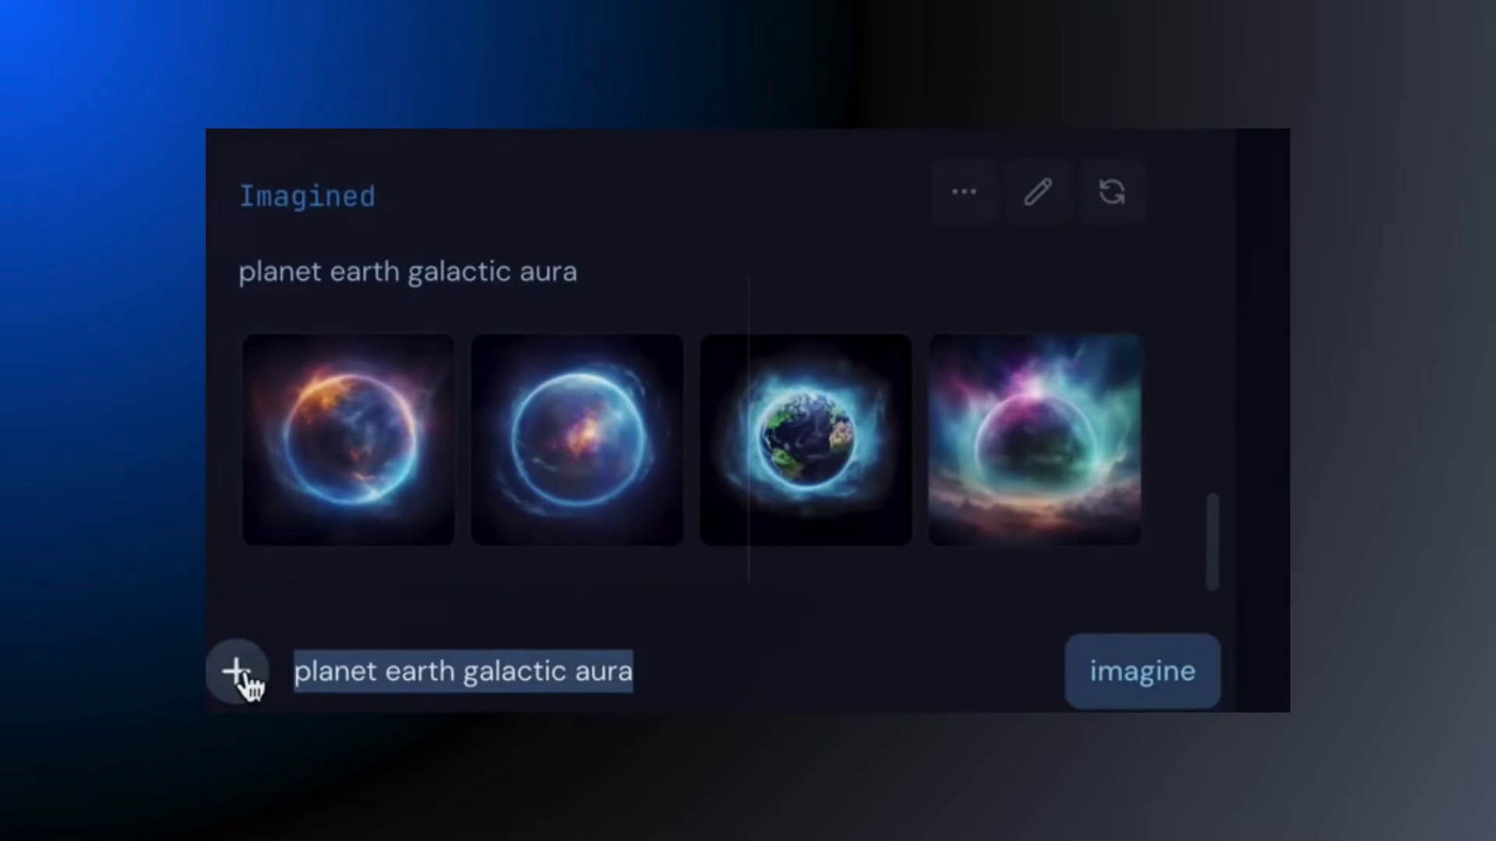
Step: Cycle random prompts with Shuffle Prompt twice, then Cmd+P three more times
left_click(235, 671)
left_click(437, 360)
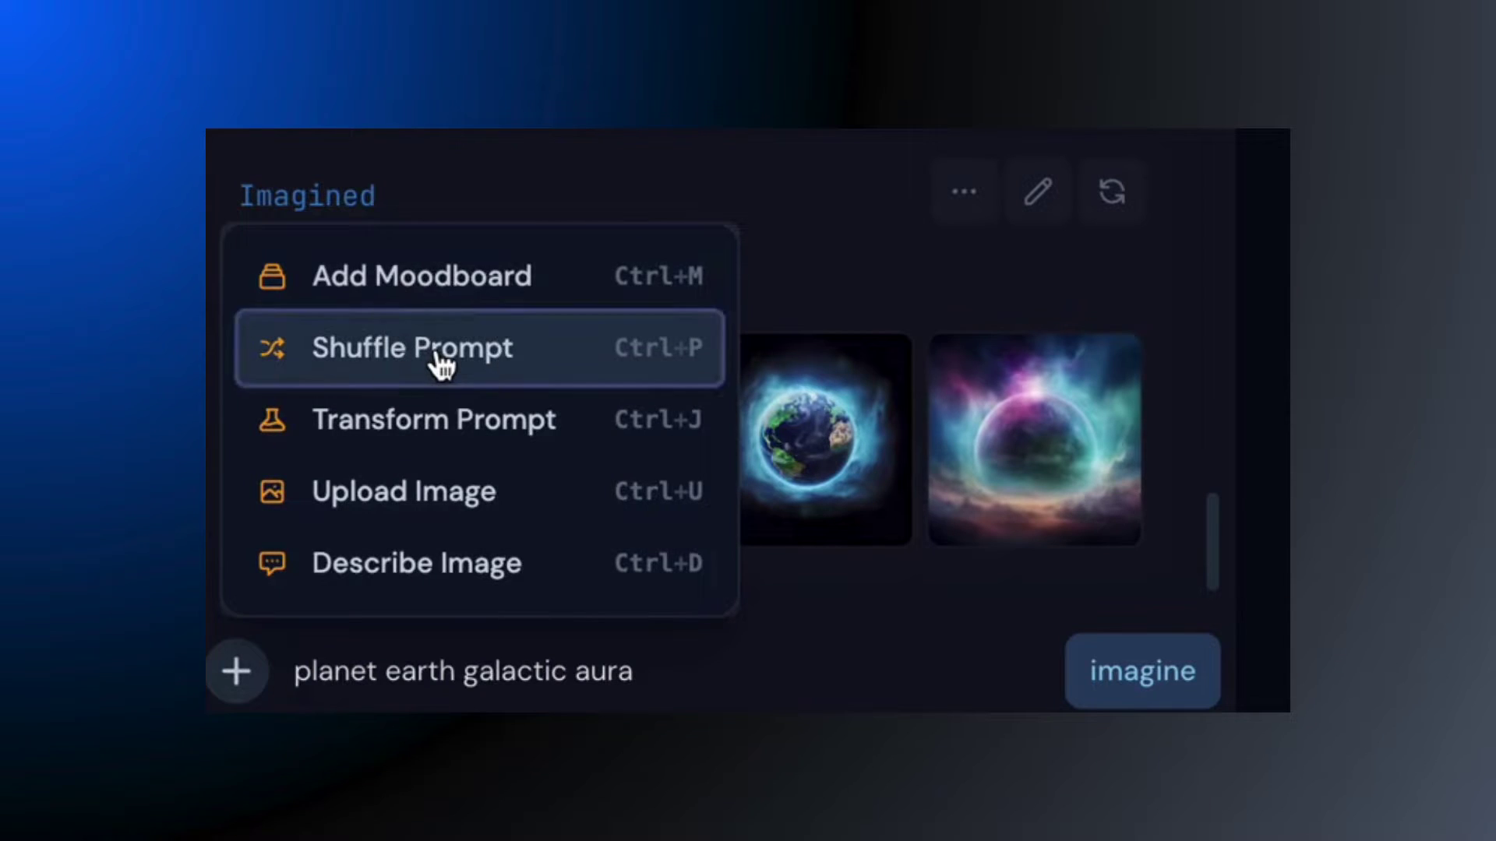
left_click(243, 674)
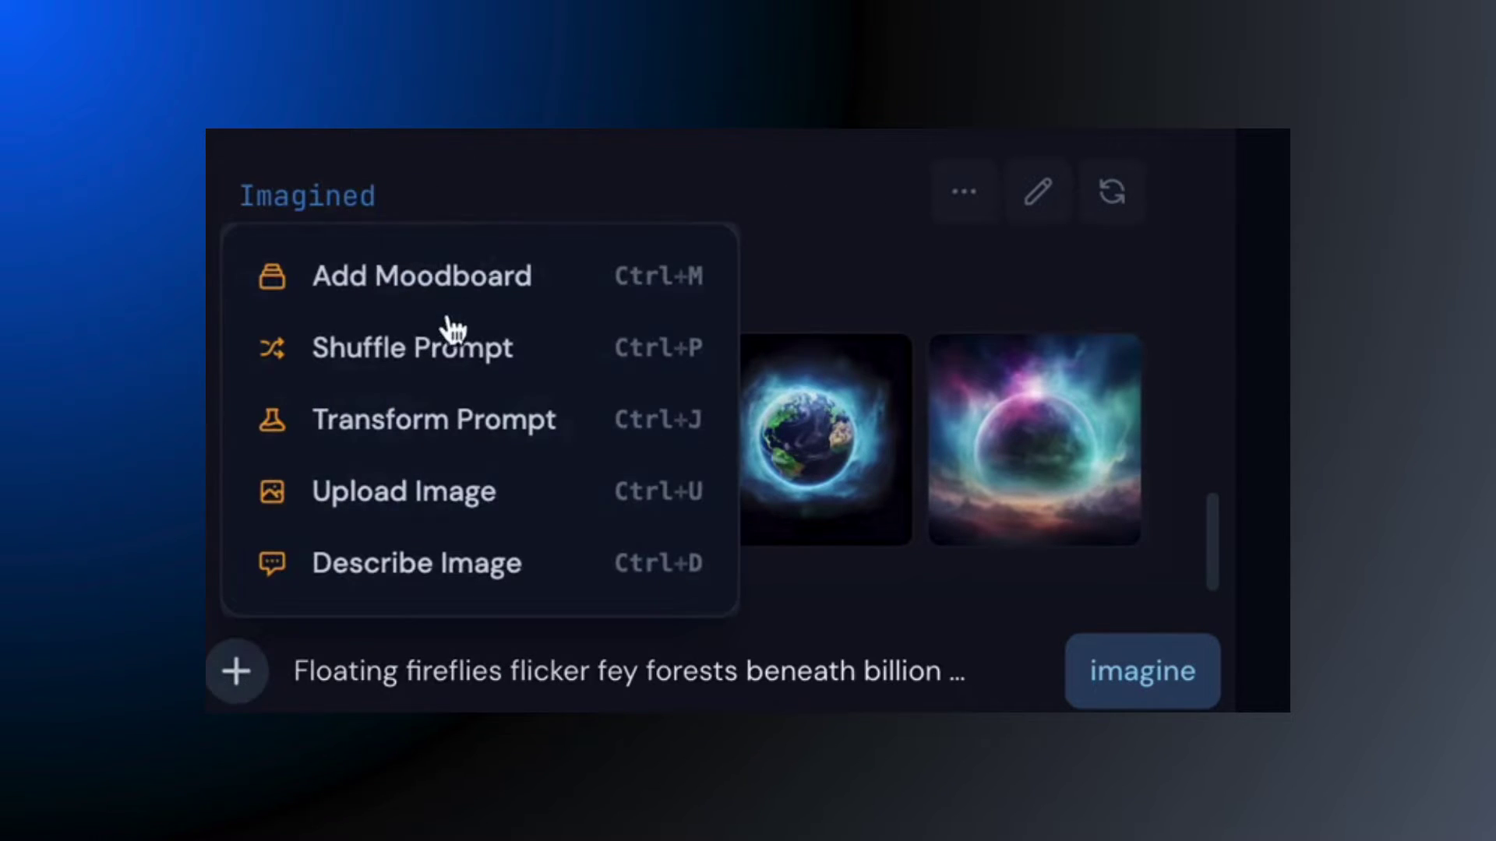
left_click(456, 360)
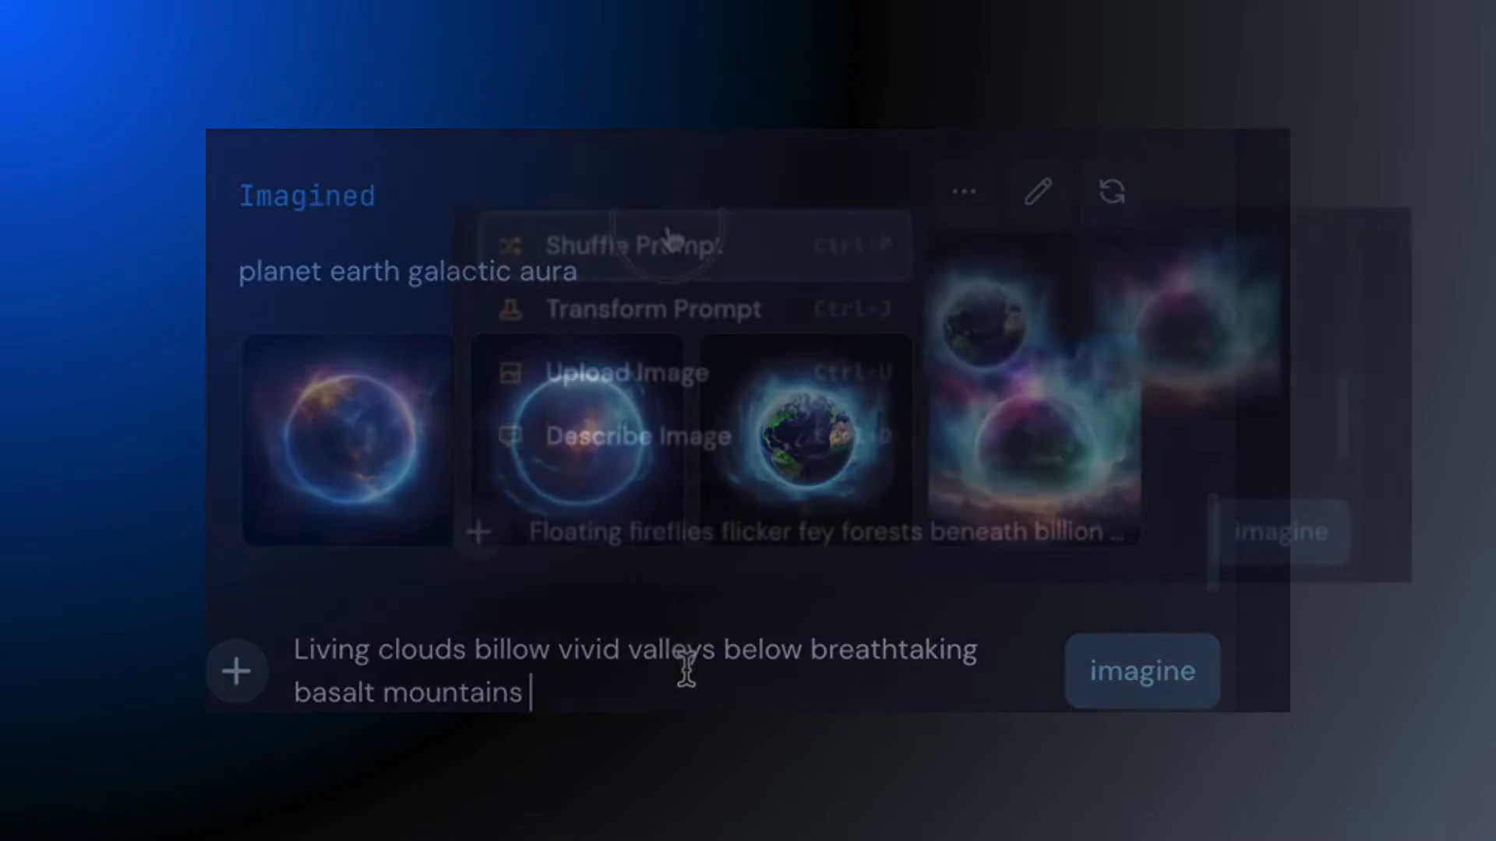
key("super+p")
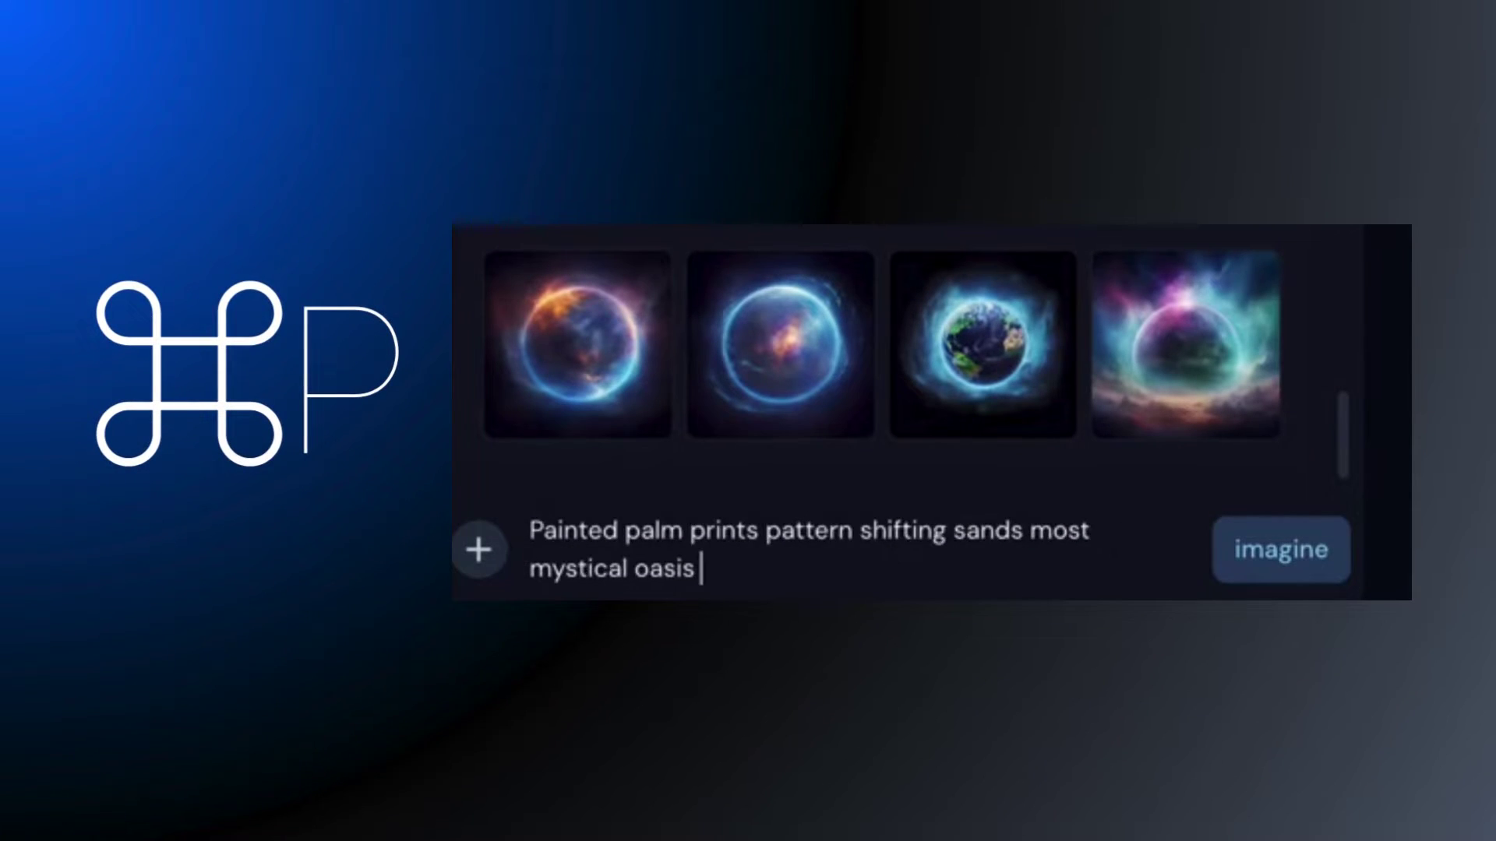
key("super+p")
key("super+p")
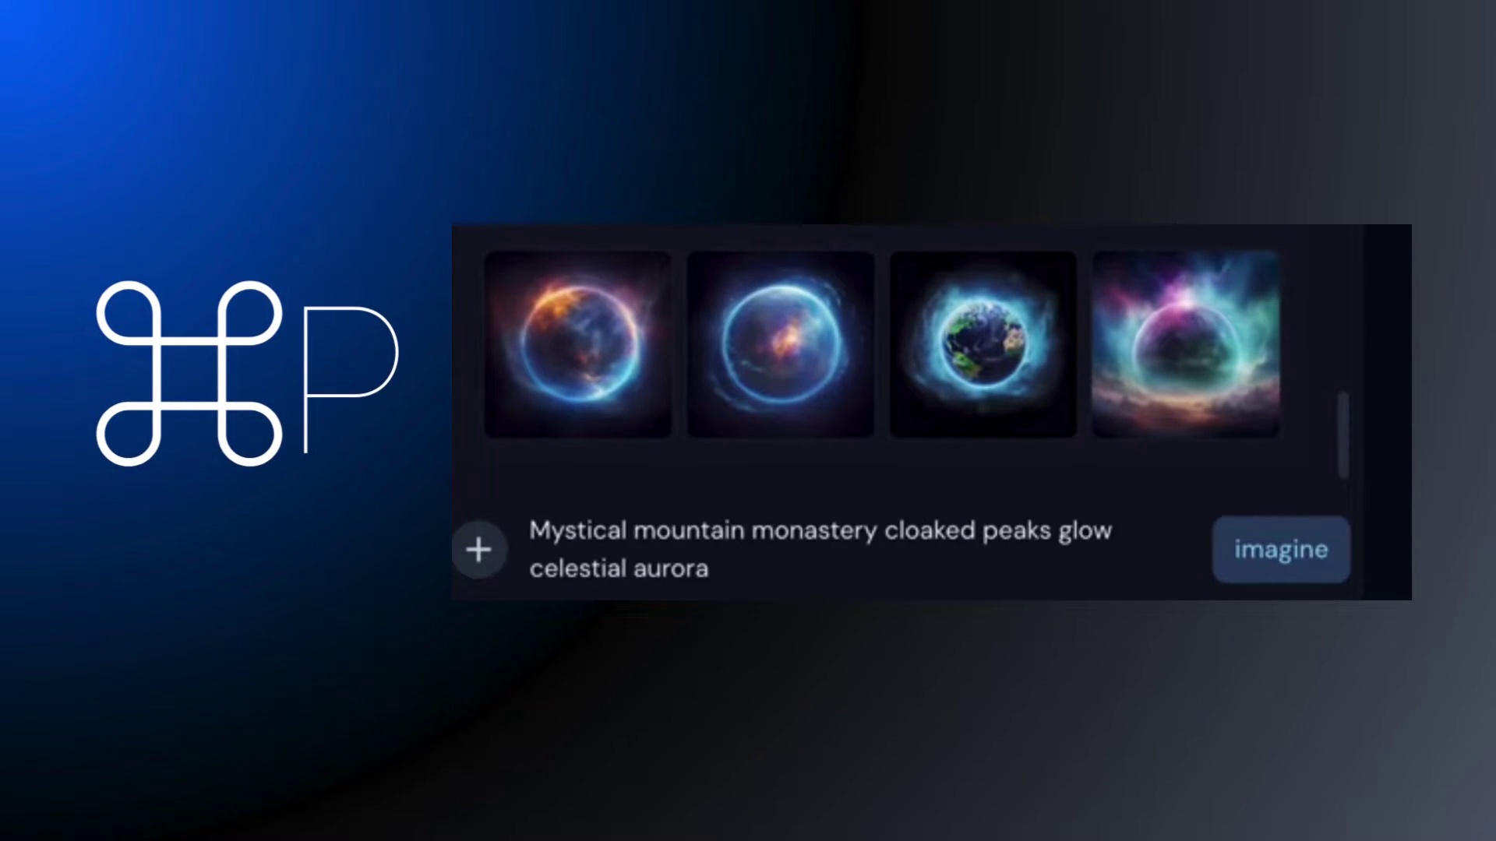
key("super+p")
key("super+p")
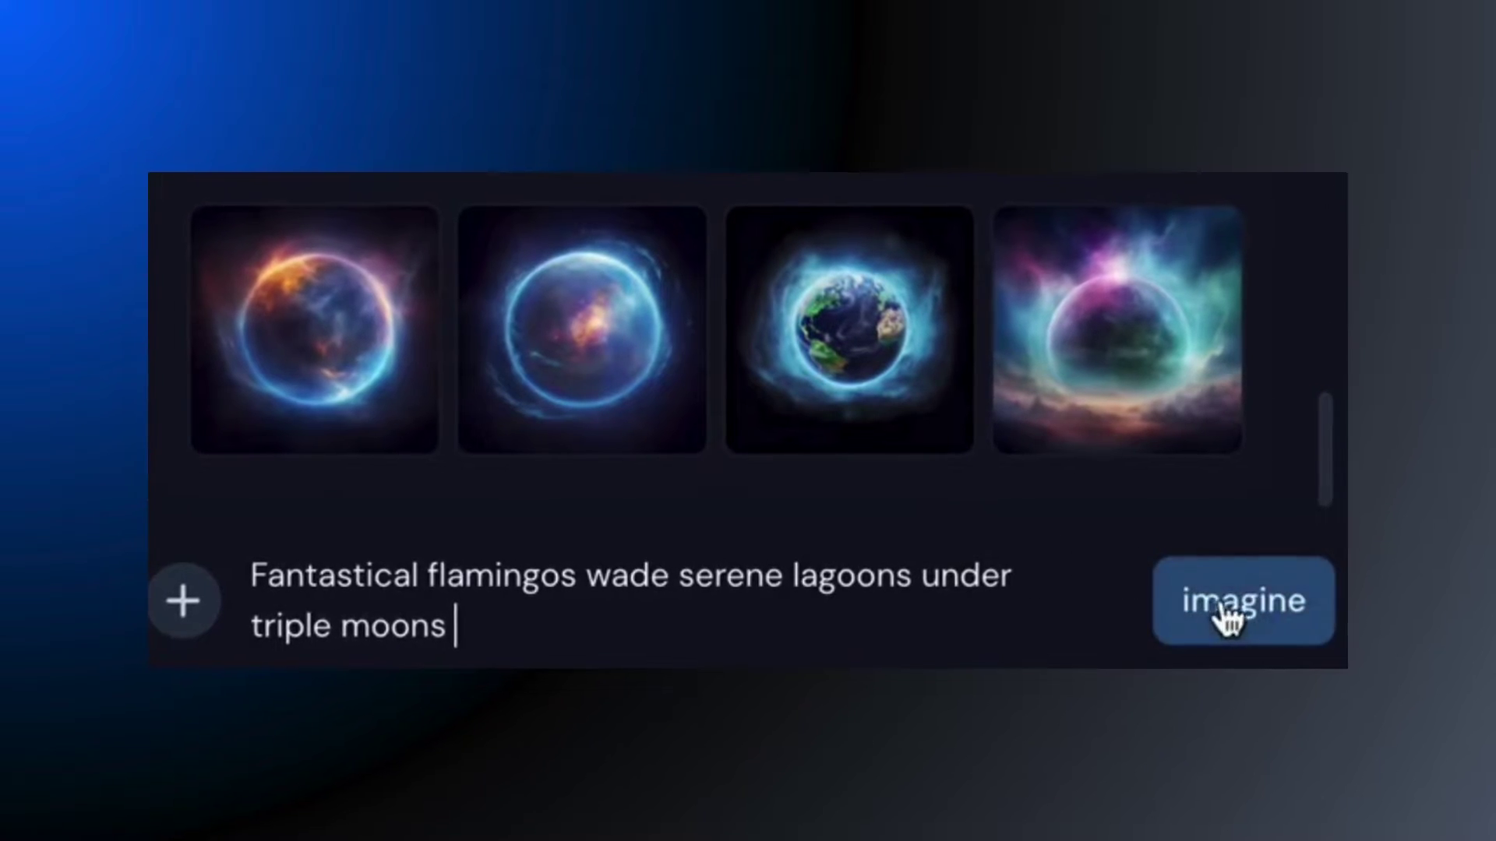
Step: Generate images from the flamingo prompt and browse the four results enlarged
left_click(1244, 637)
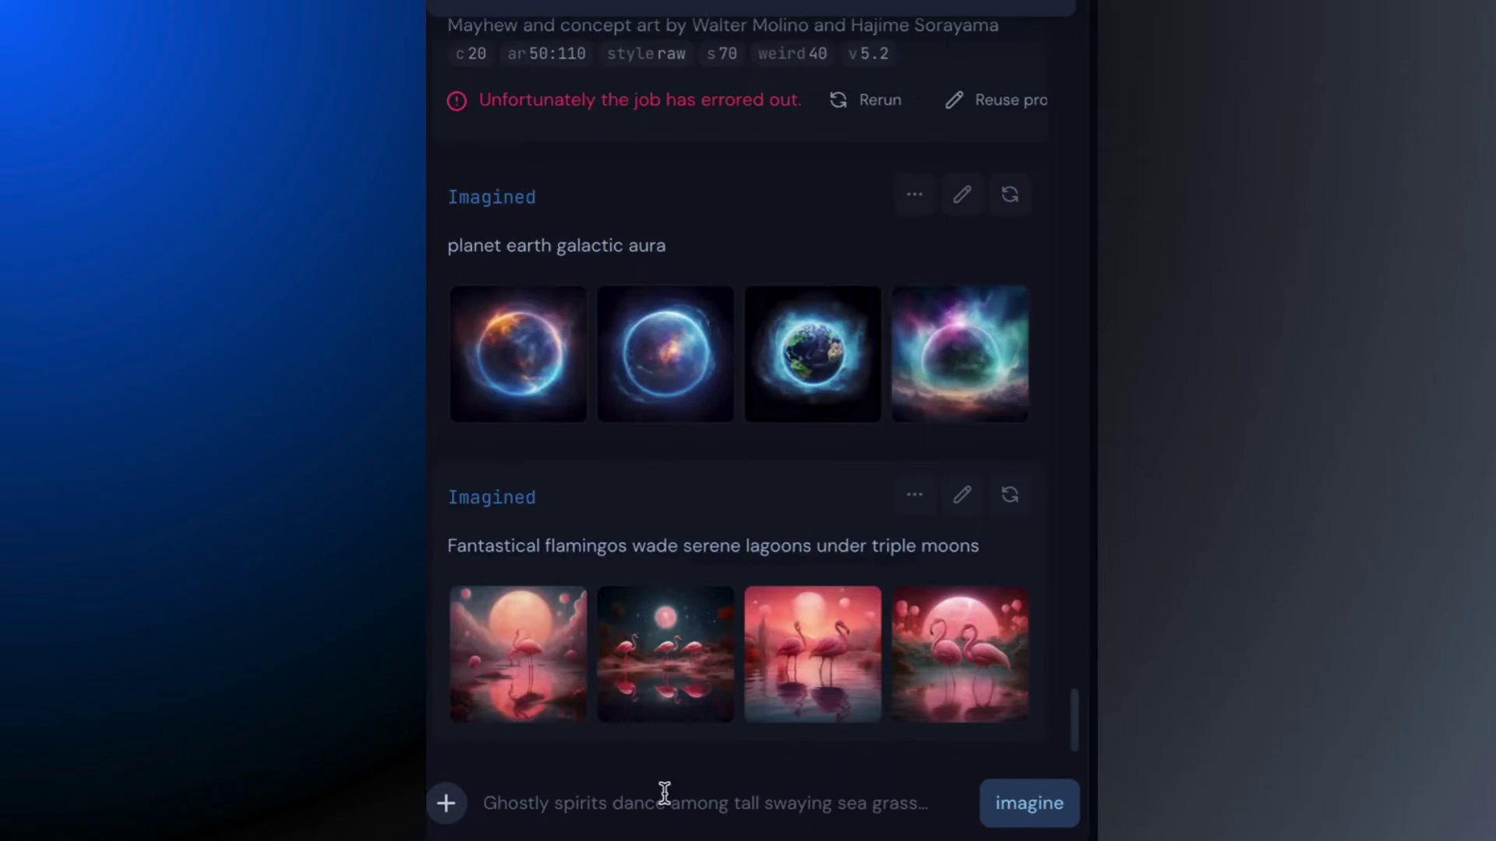
left_click(556, 621)
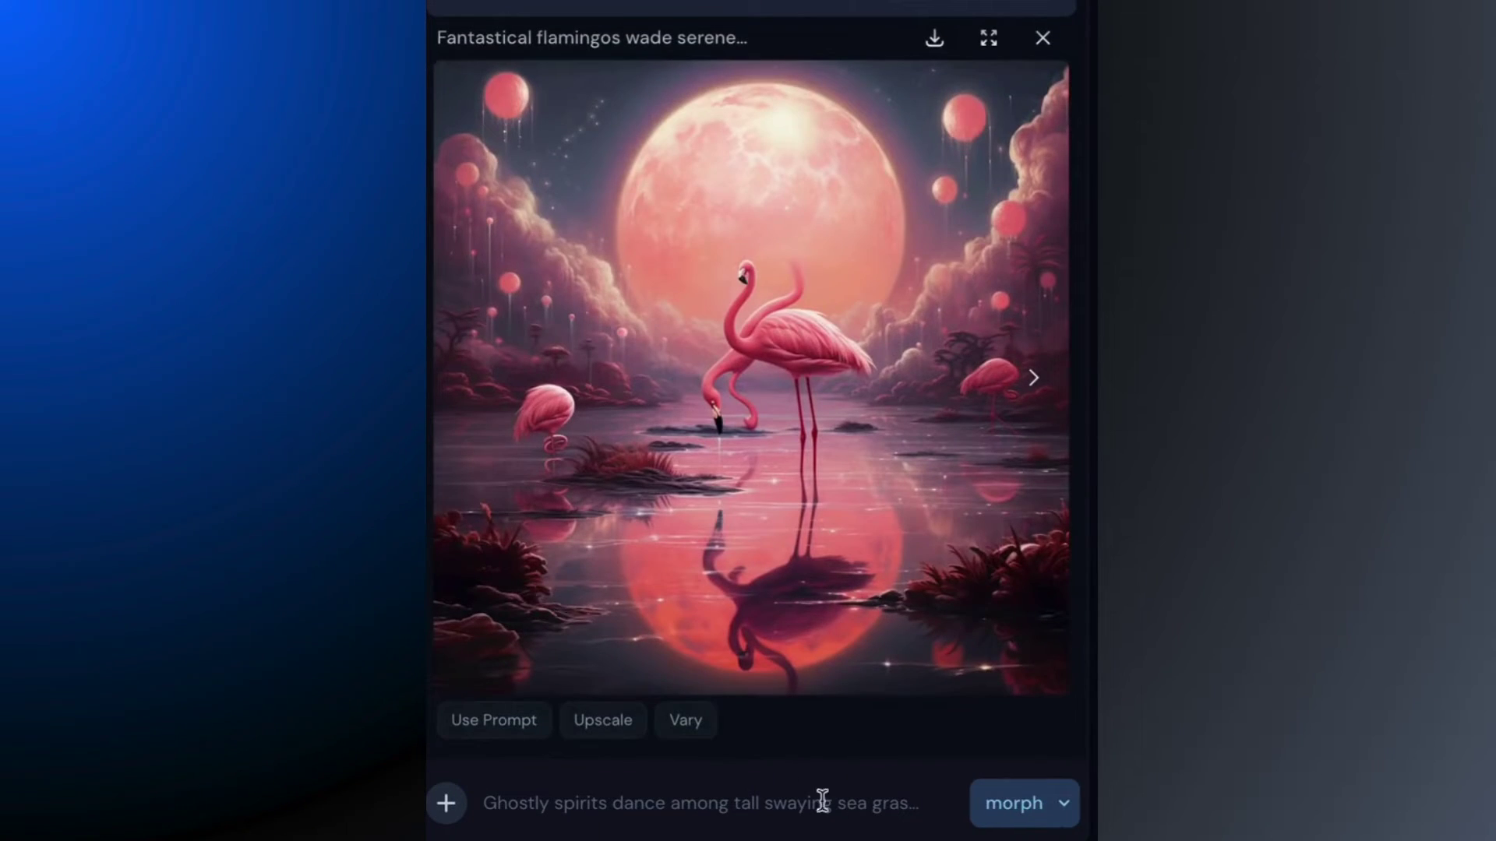
left_click(1033, 380)
left_click(1035, 380)
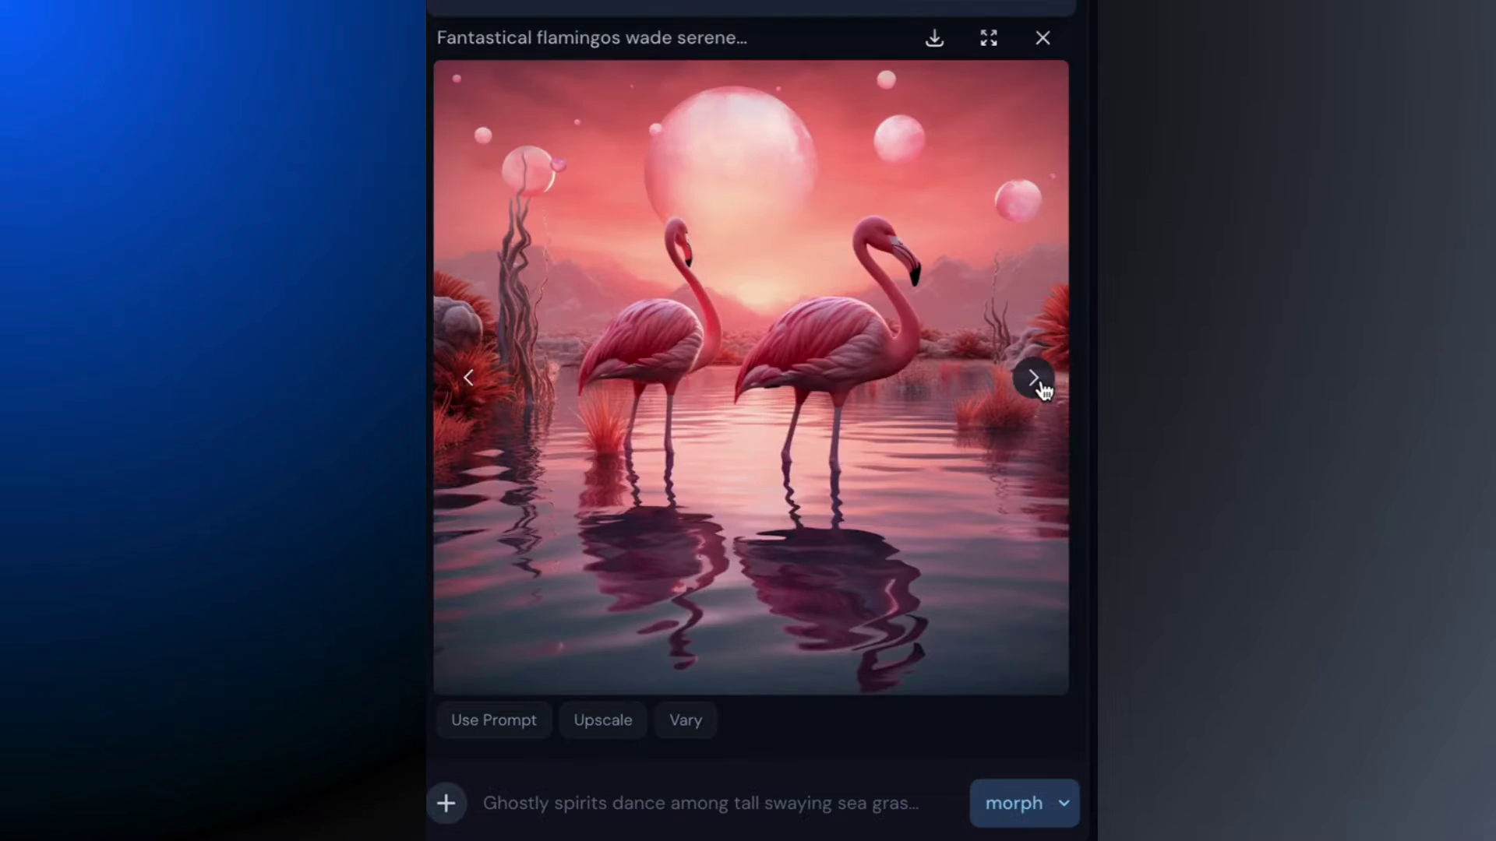
left_click(1035, 380)
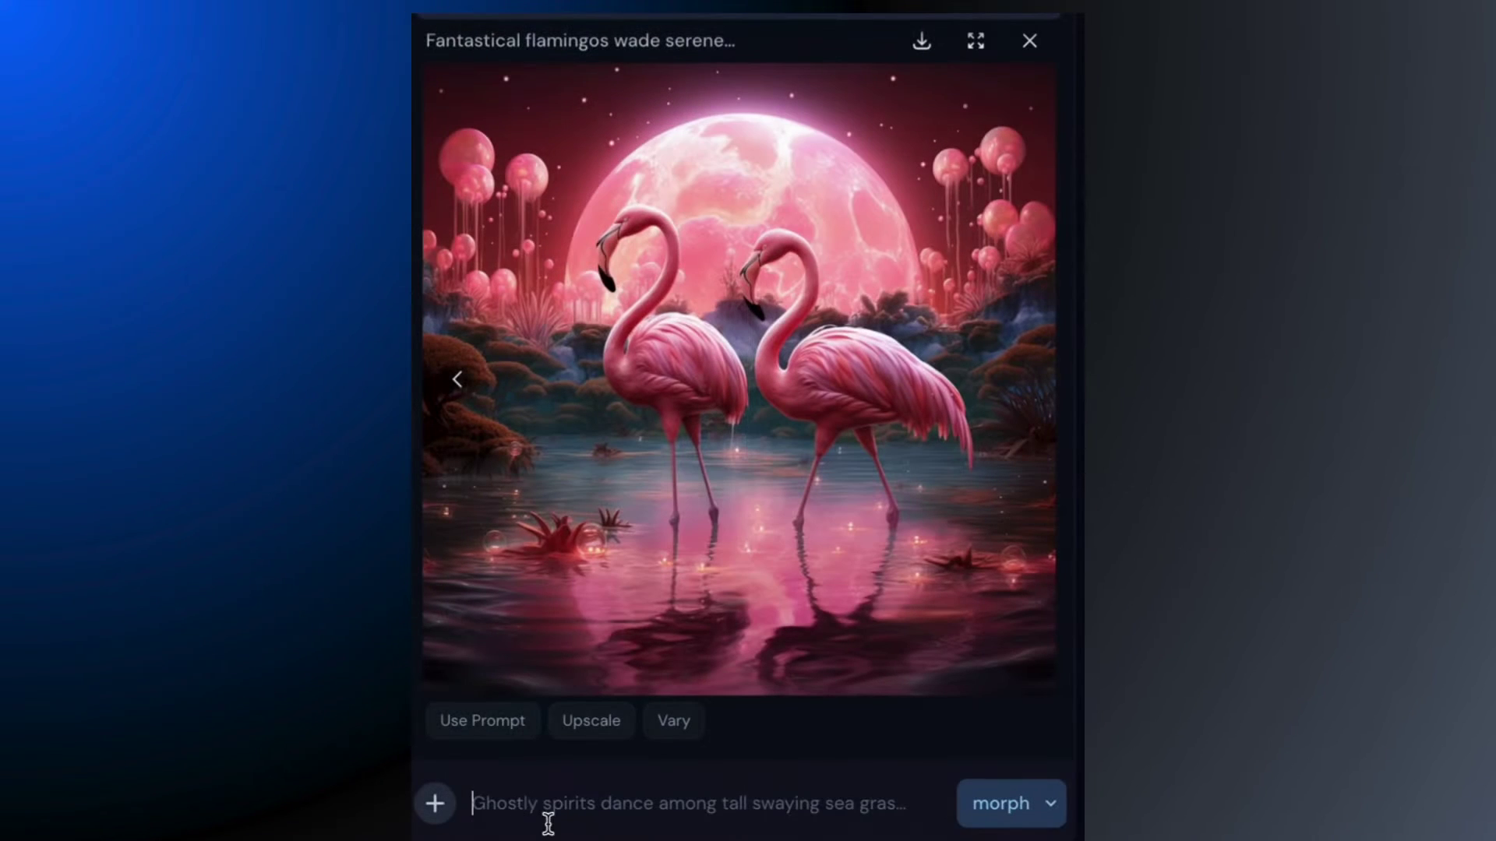
Step: Paste 'planet earth galactic aura' into Transform Prompt to have it rewritten
type("planet earth galactic aura")
left_click(436, 806)
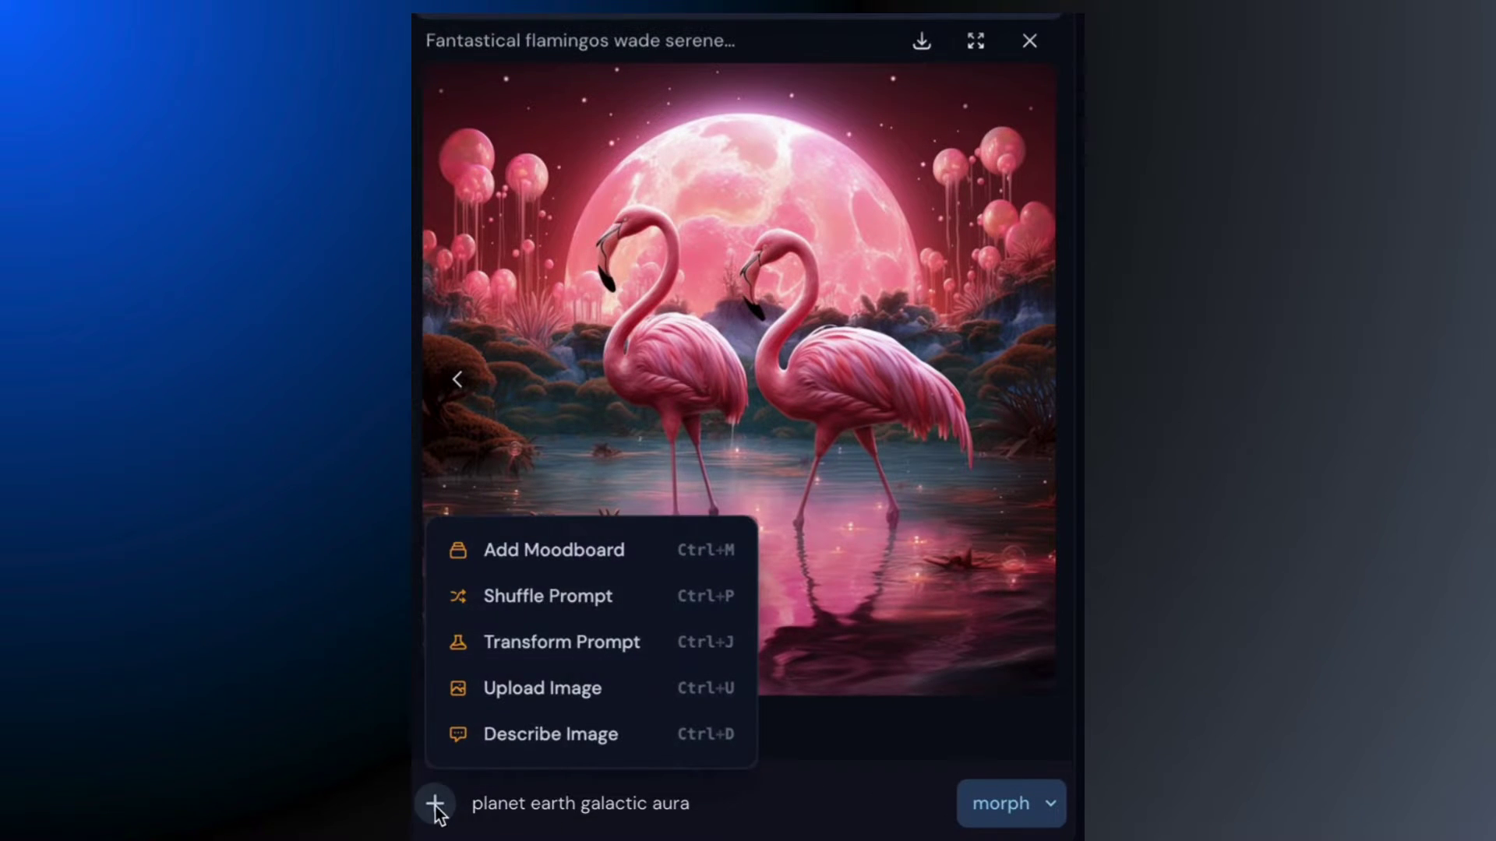
left_click(510, 641)
type("planet earth galactic aura")
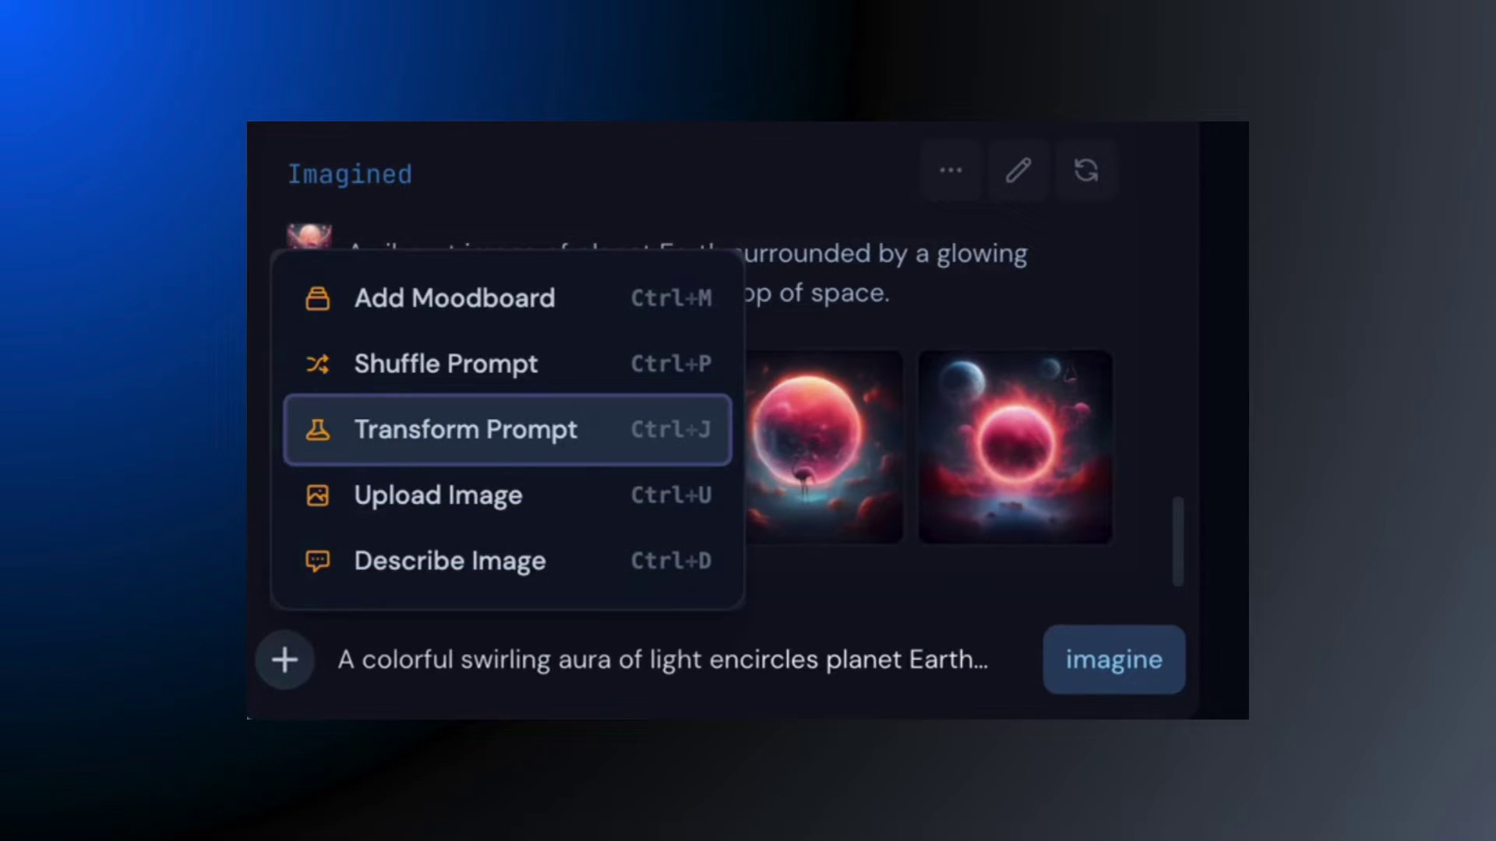
Step: Confirm the rewritten swirling-aura Earth prompt, generate its four images and browse them enlarged
key("Return")
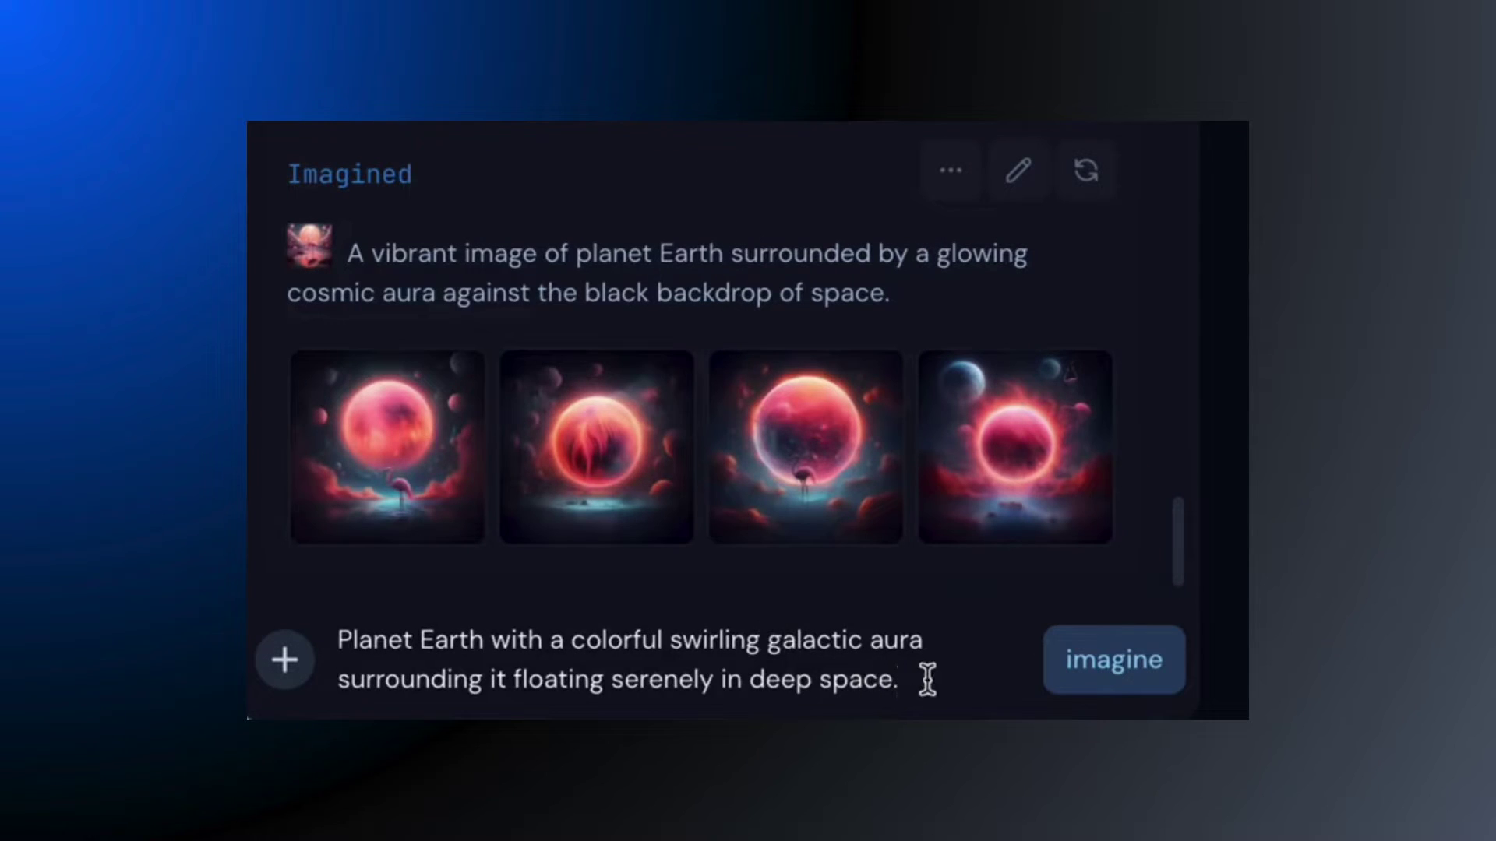
left_click(1141, 662)
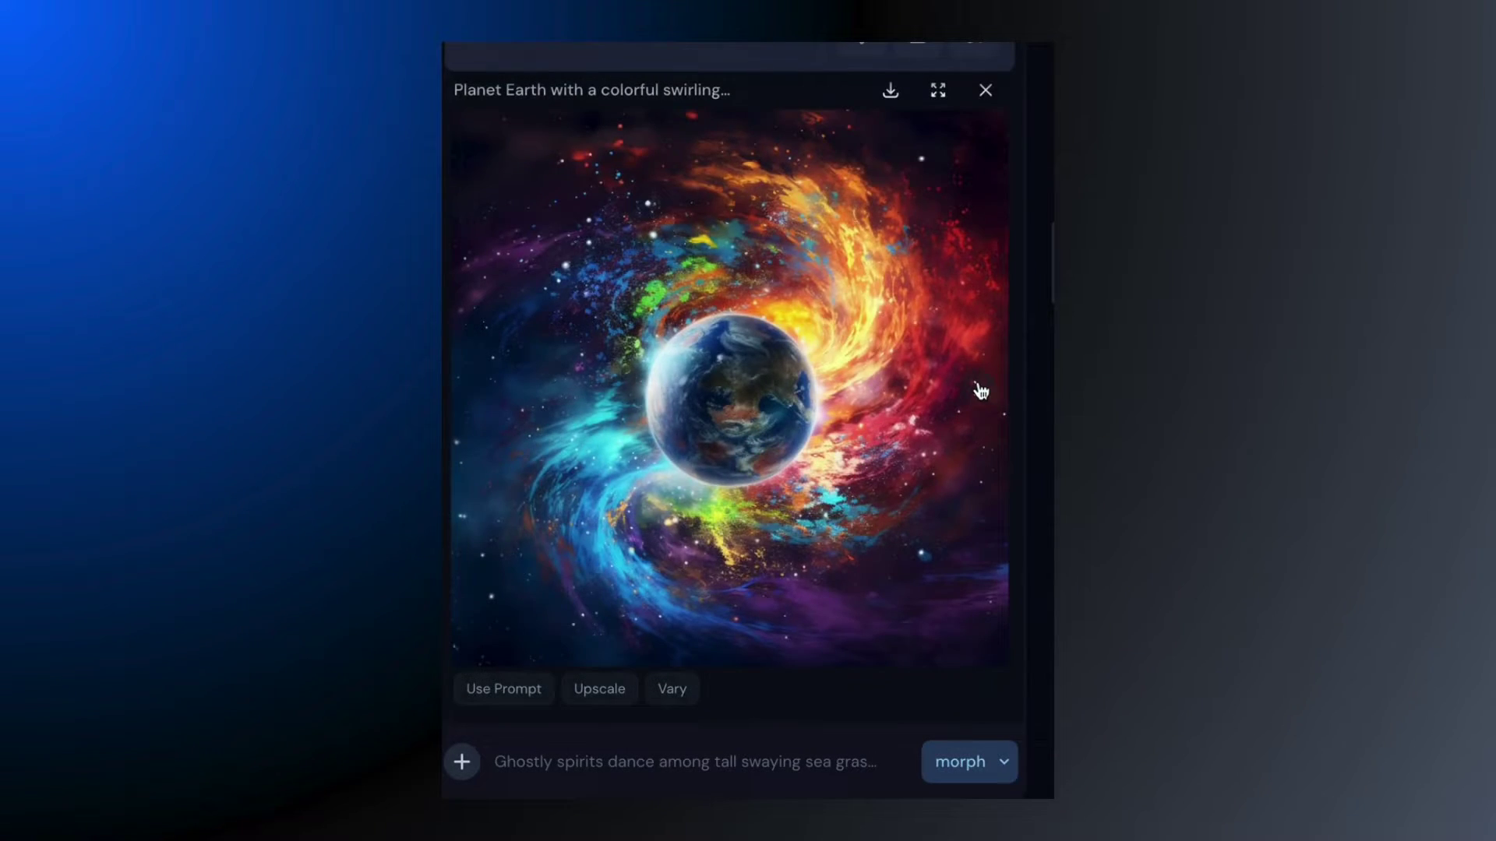
left_click(980, 389)
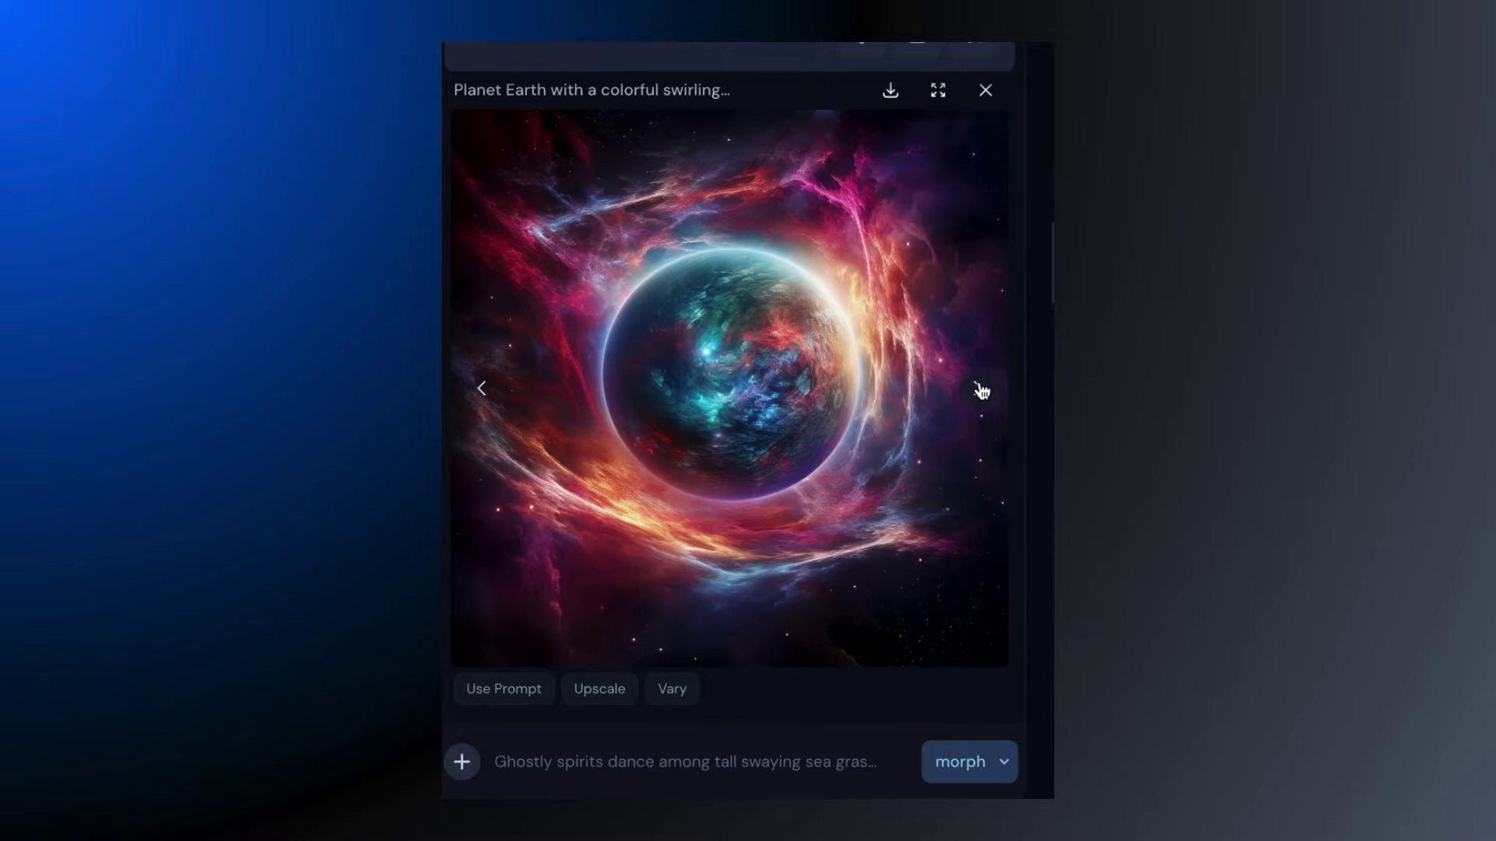
left_click(980, 388)
left_click(977, 387)
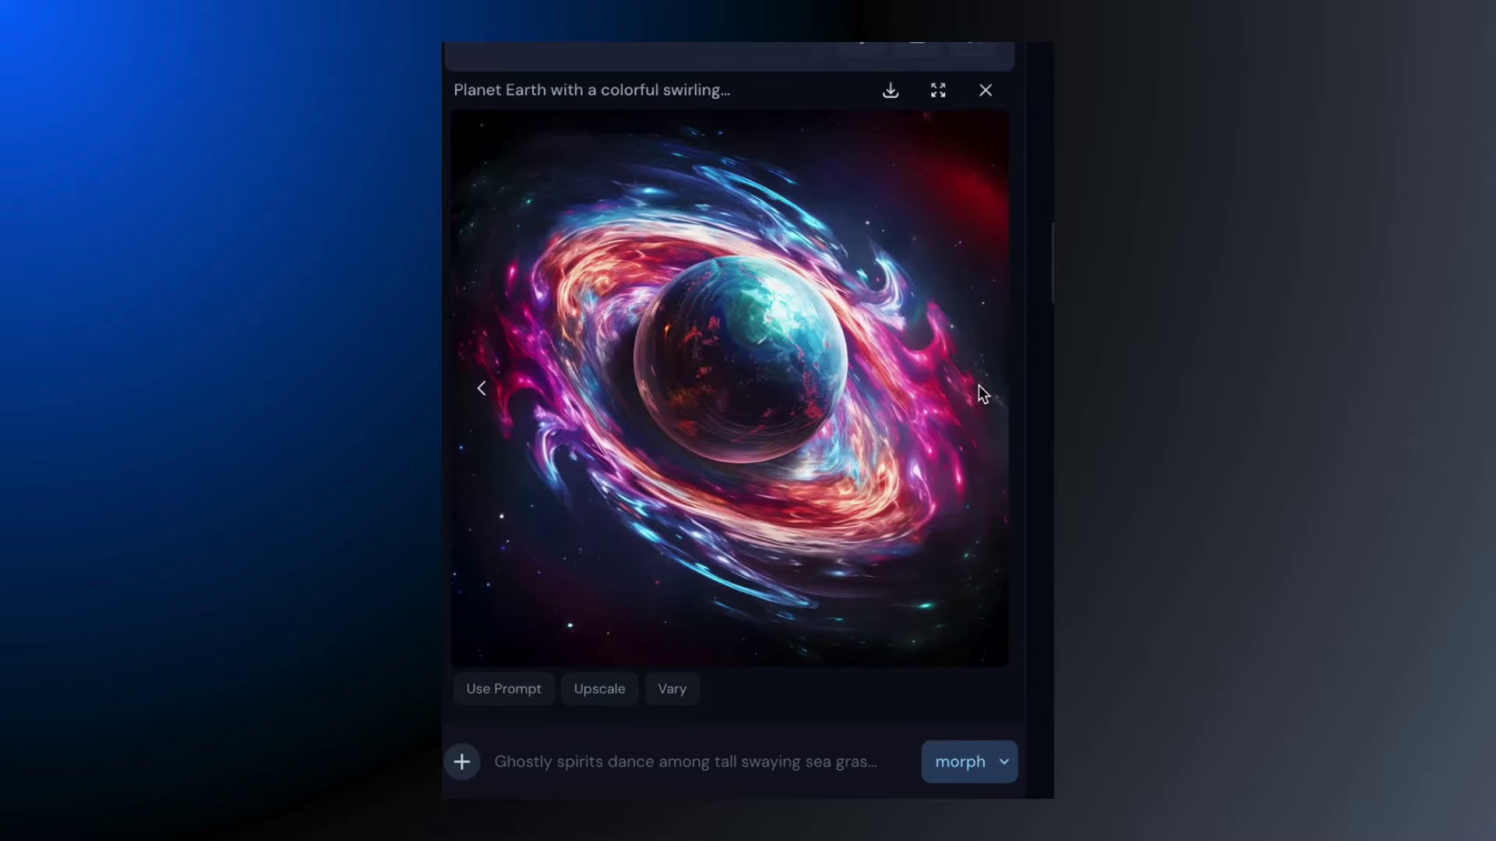
left_click(985, 92)
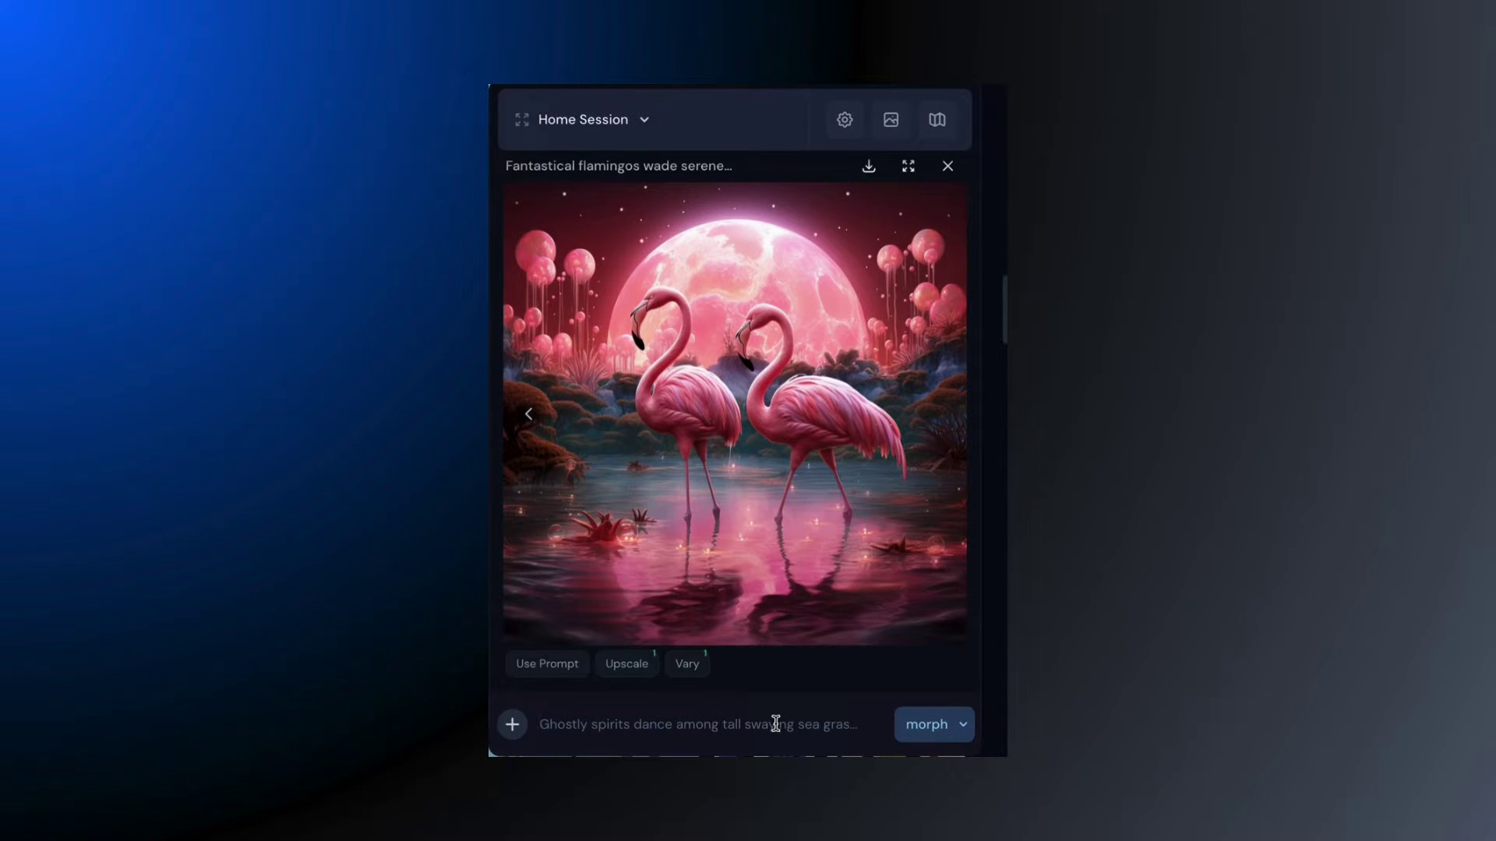
Step: Morph the flamingo image with 'planet earth galactic aura' and browse the morphed planet results
type("planet earth galactic aura")
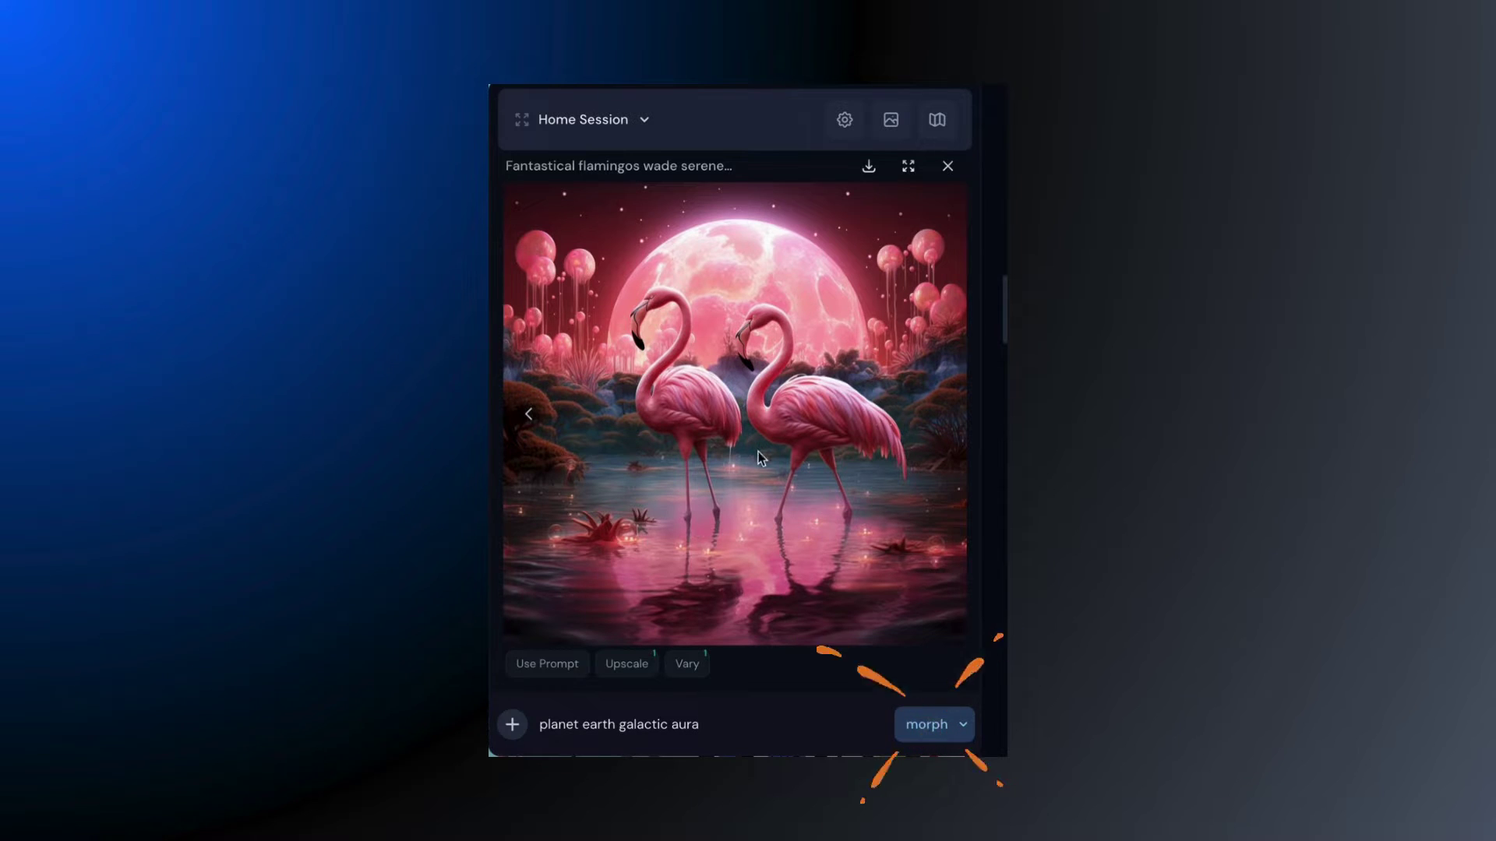
left_click(929, 728)
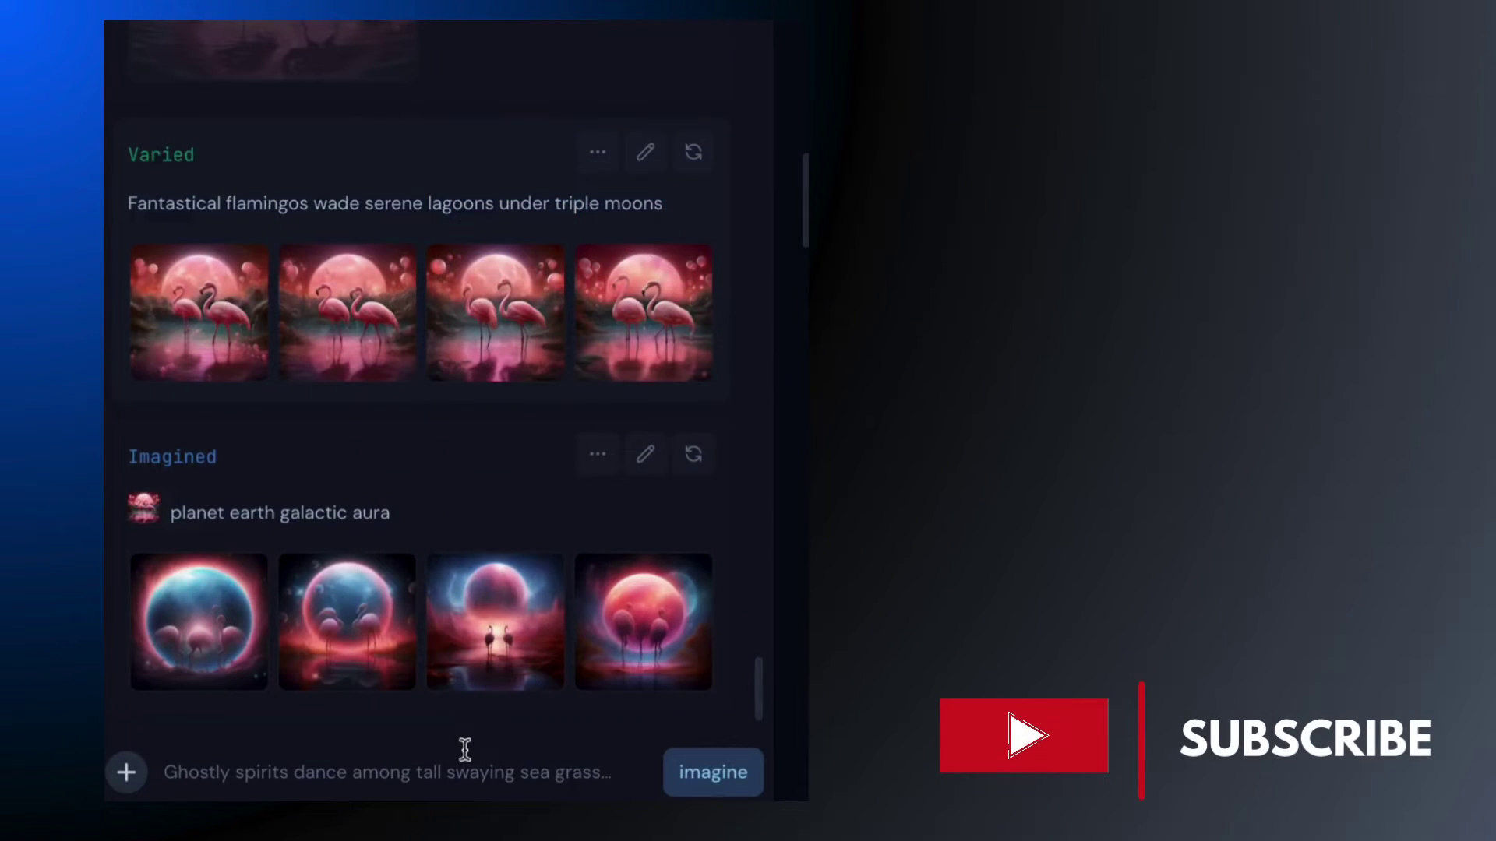
left_click(232, 614)
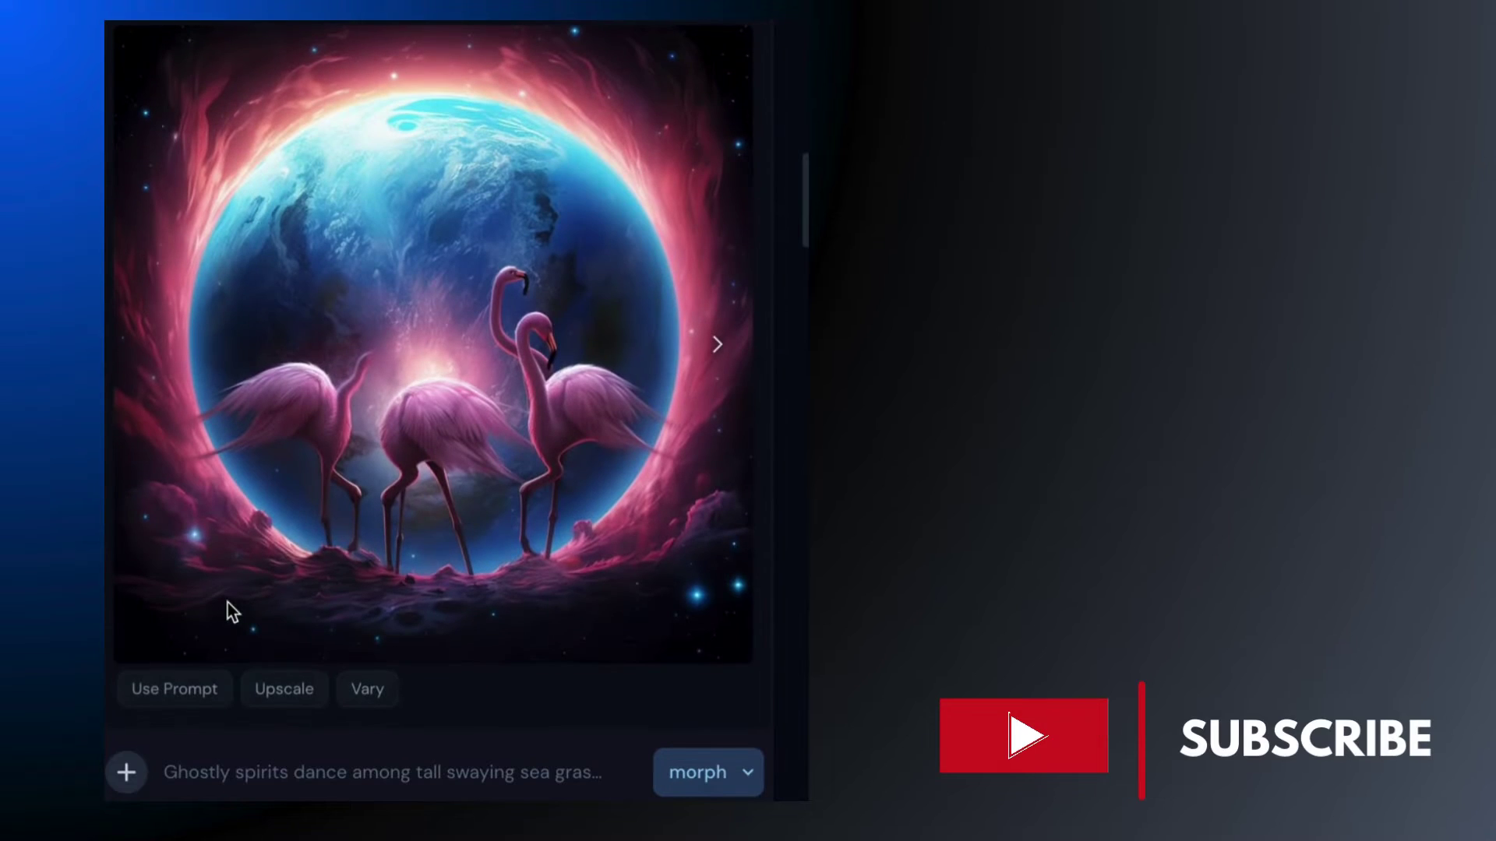
left_click(716, 345)
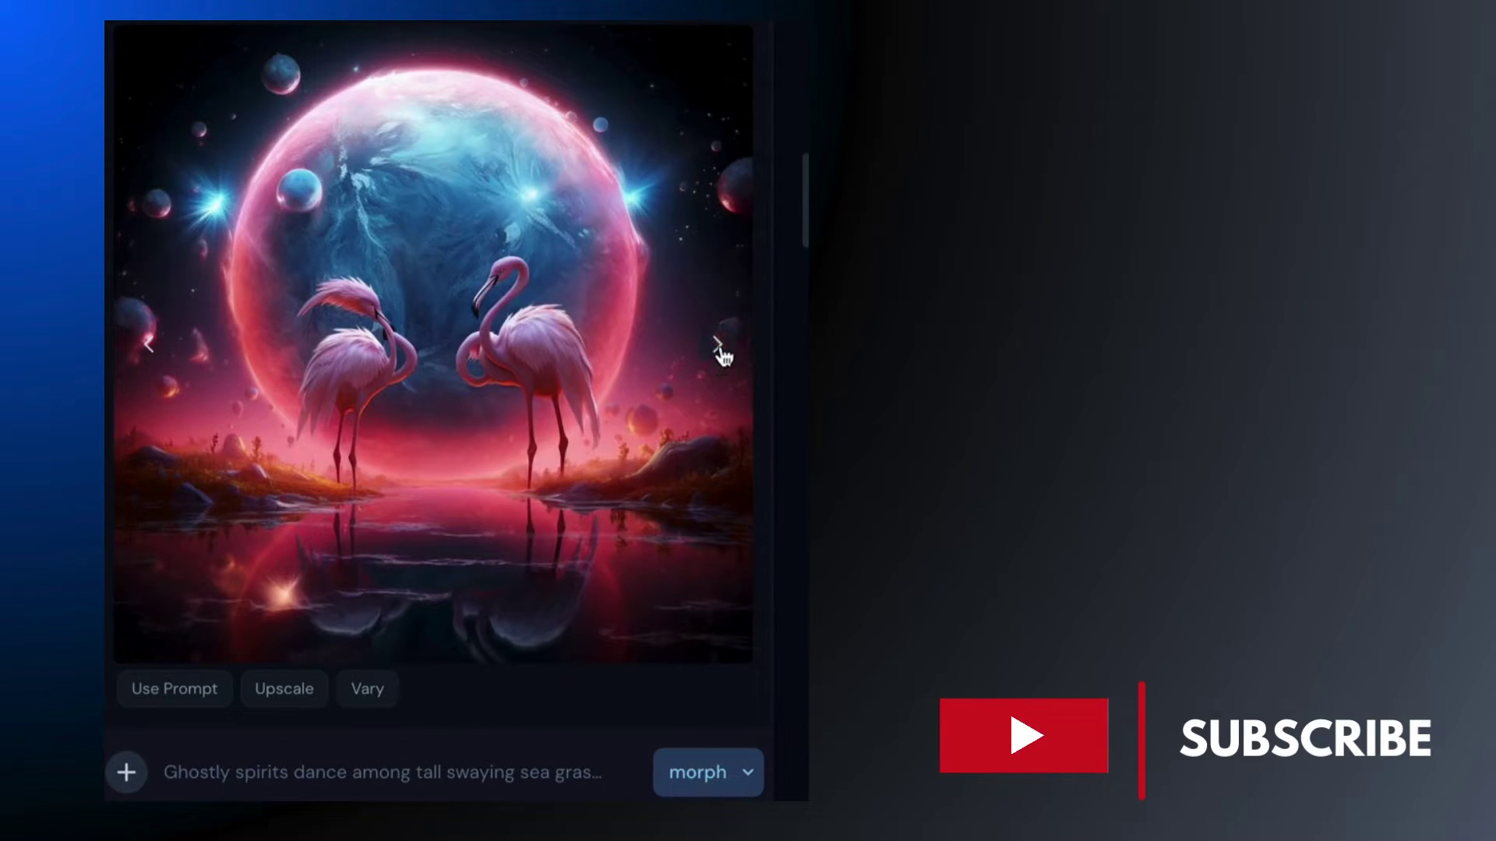
left_click(717, 345)
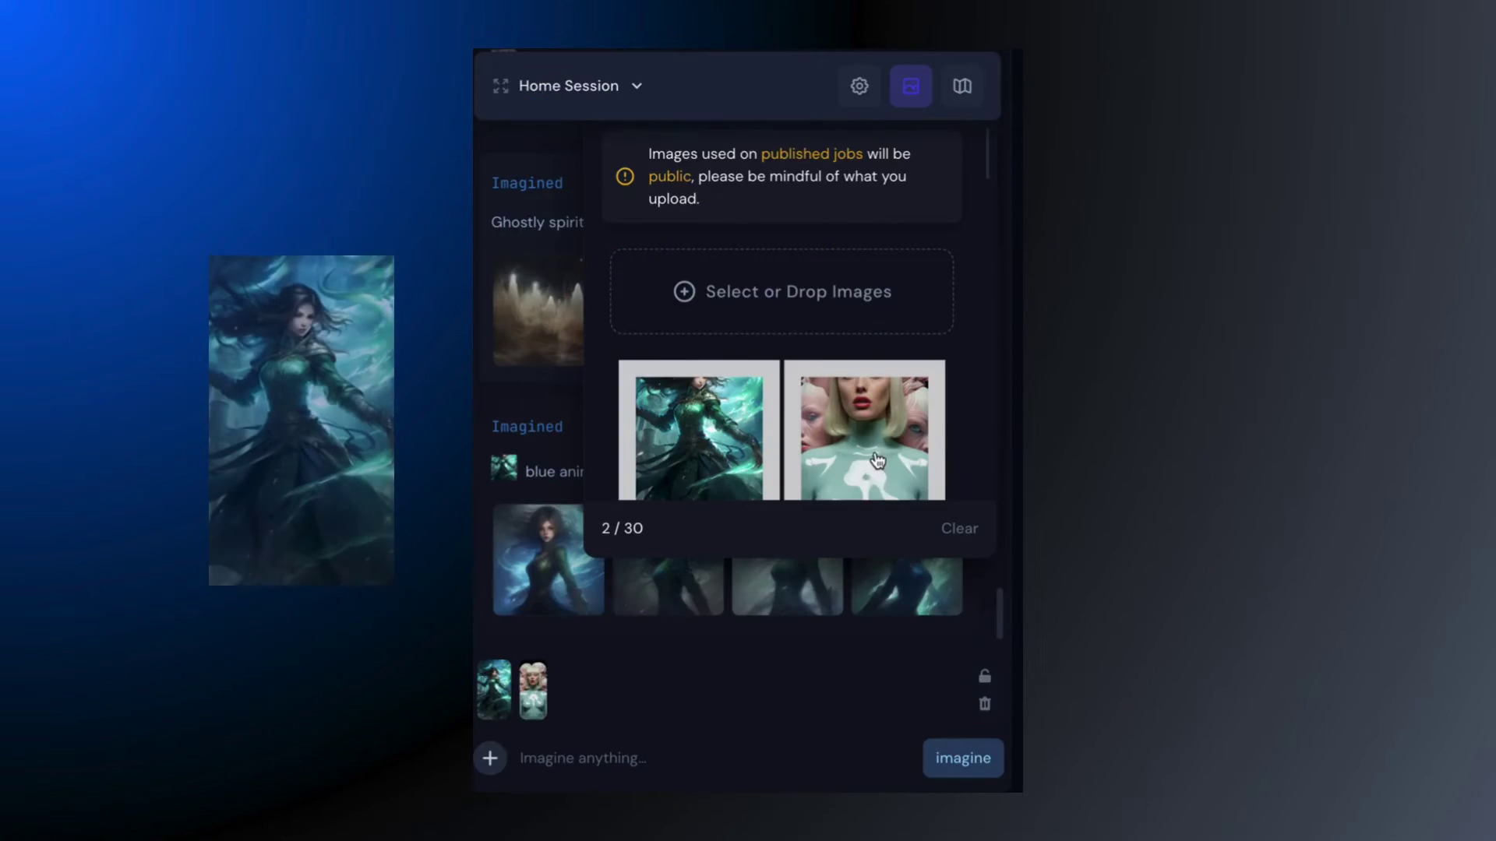
Step: Select the green-clad sorceress and hooded figure images and blend them into new pictures
scroll(782, 351, "down", 2)
left_click(865, 448)
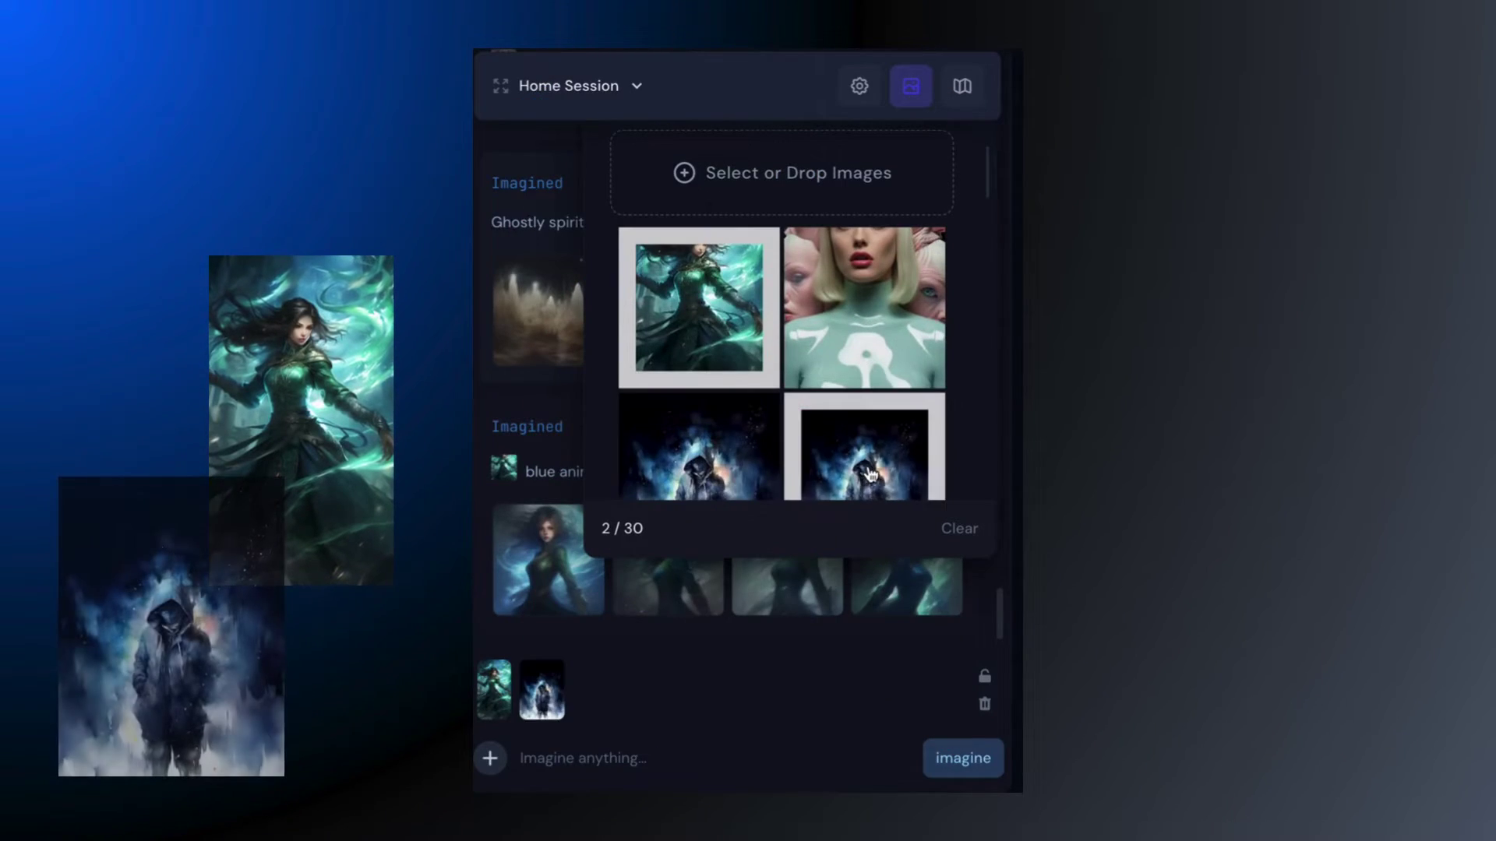
left_click(964, 758)
left_click(916, 87)
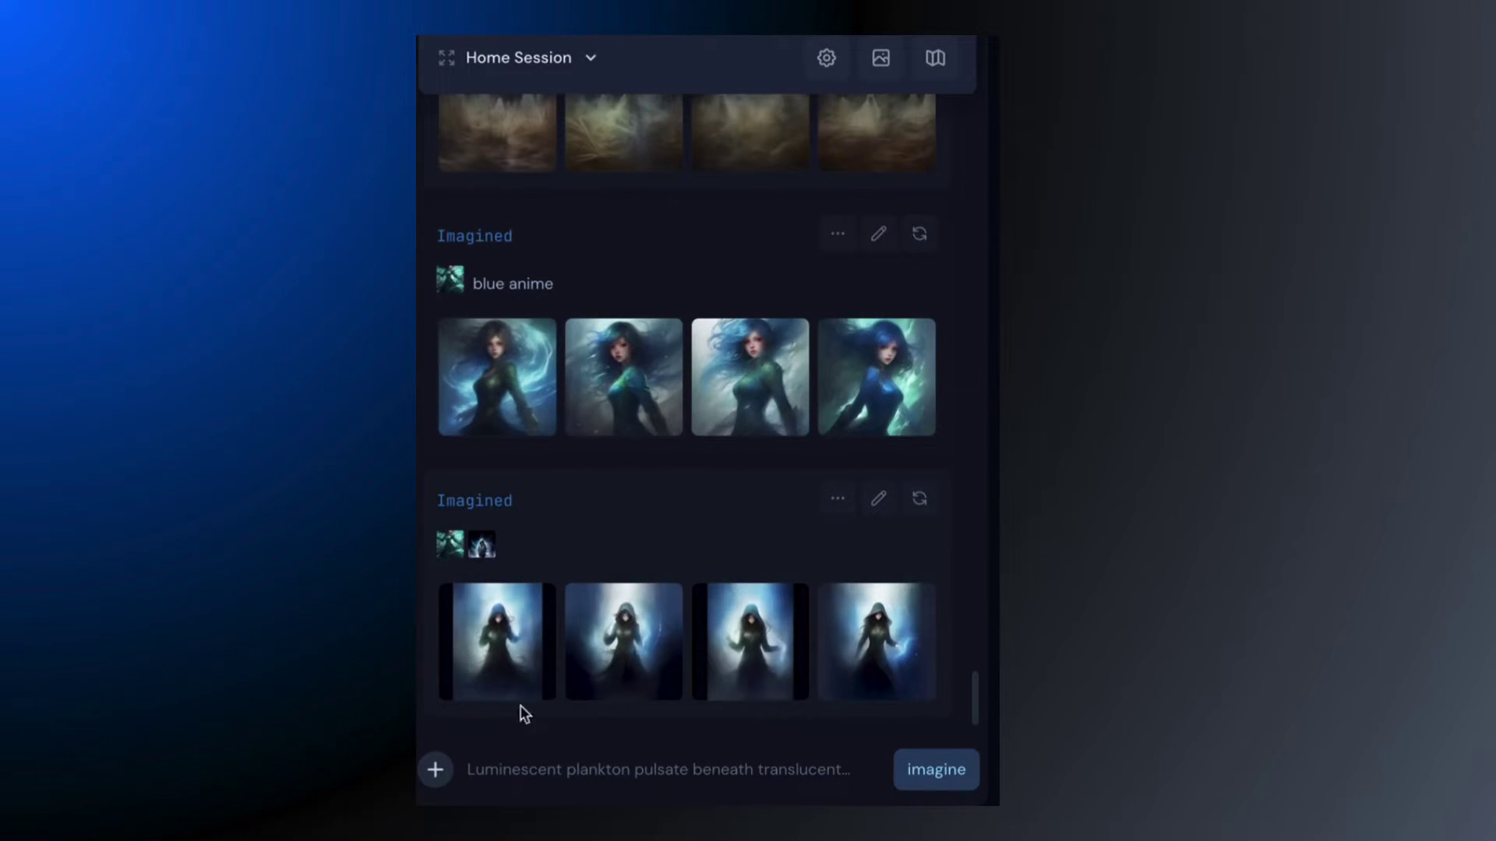
Step: Browse the hooded witch results enlarged, then upload an image file from the desktop
left_click(503, 635)
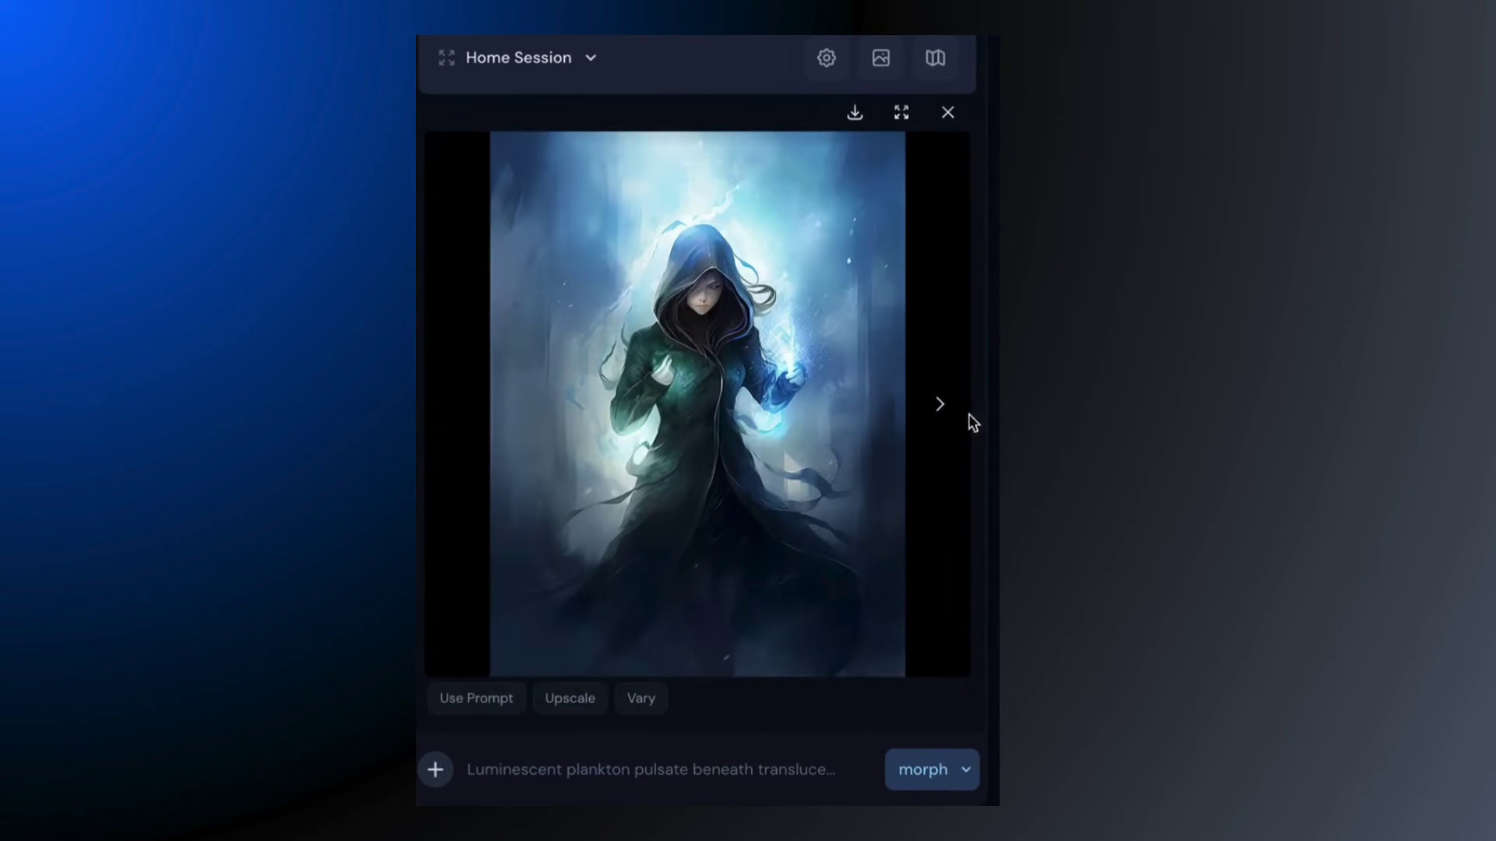
left_click(937, 415)
left_click(938, 417)
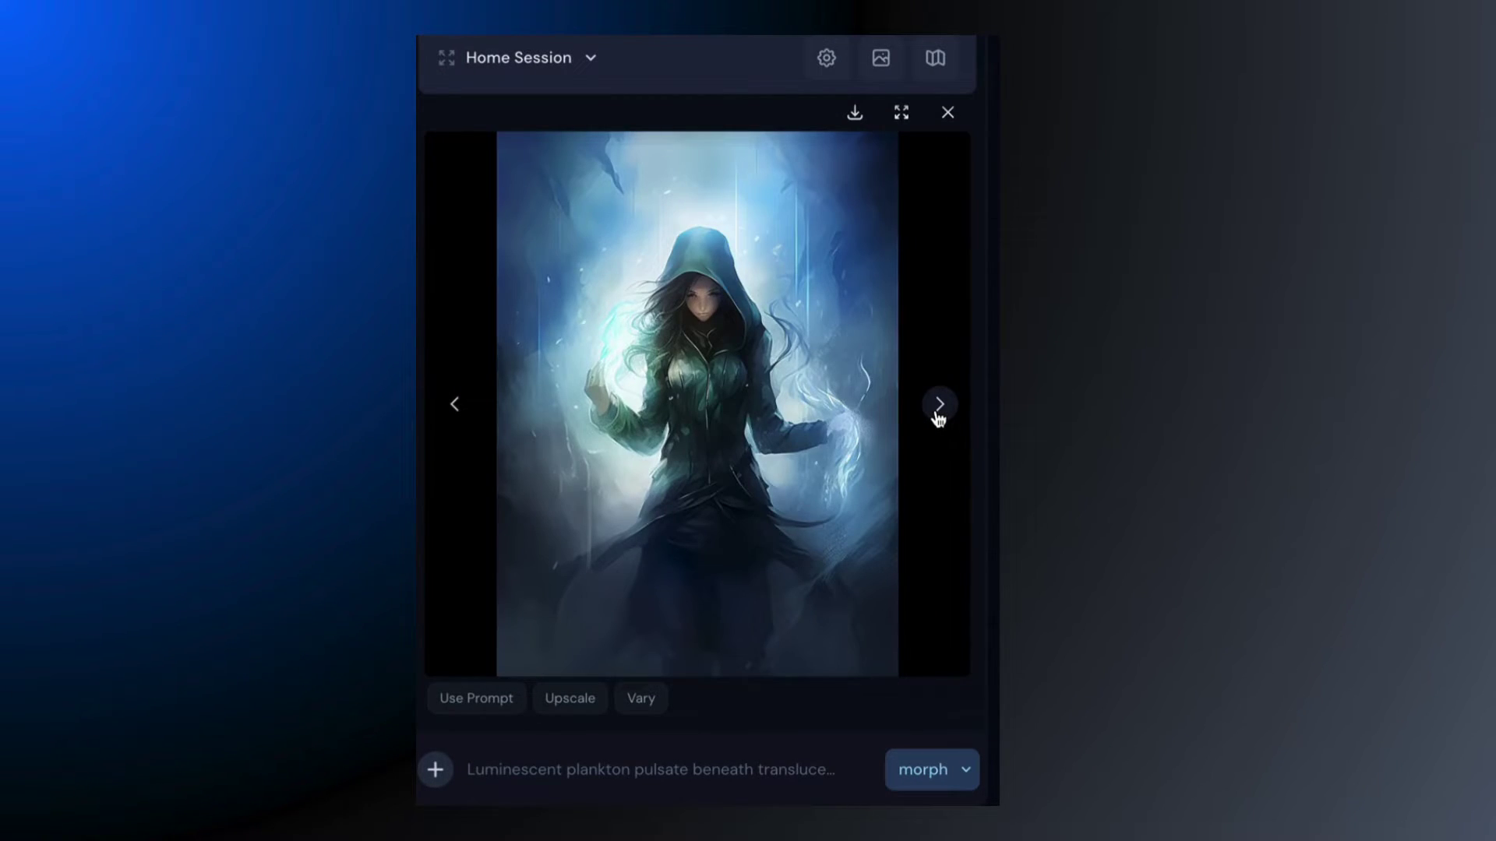
left_click(939, 416)
left_click(947, 112)
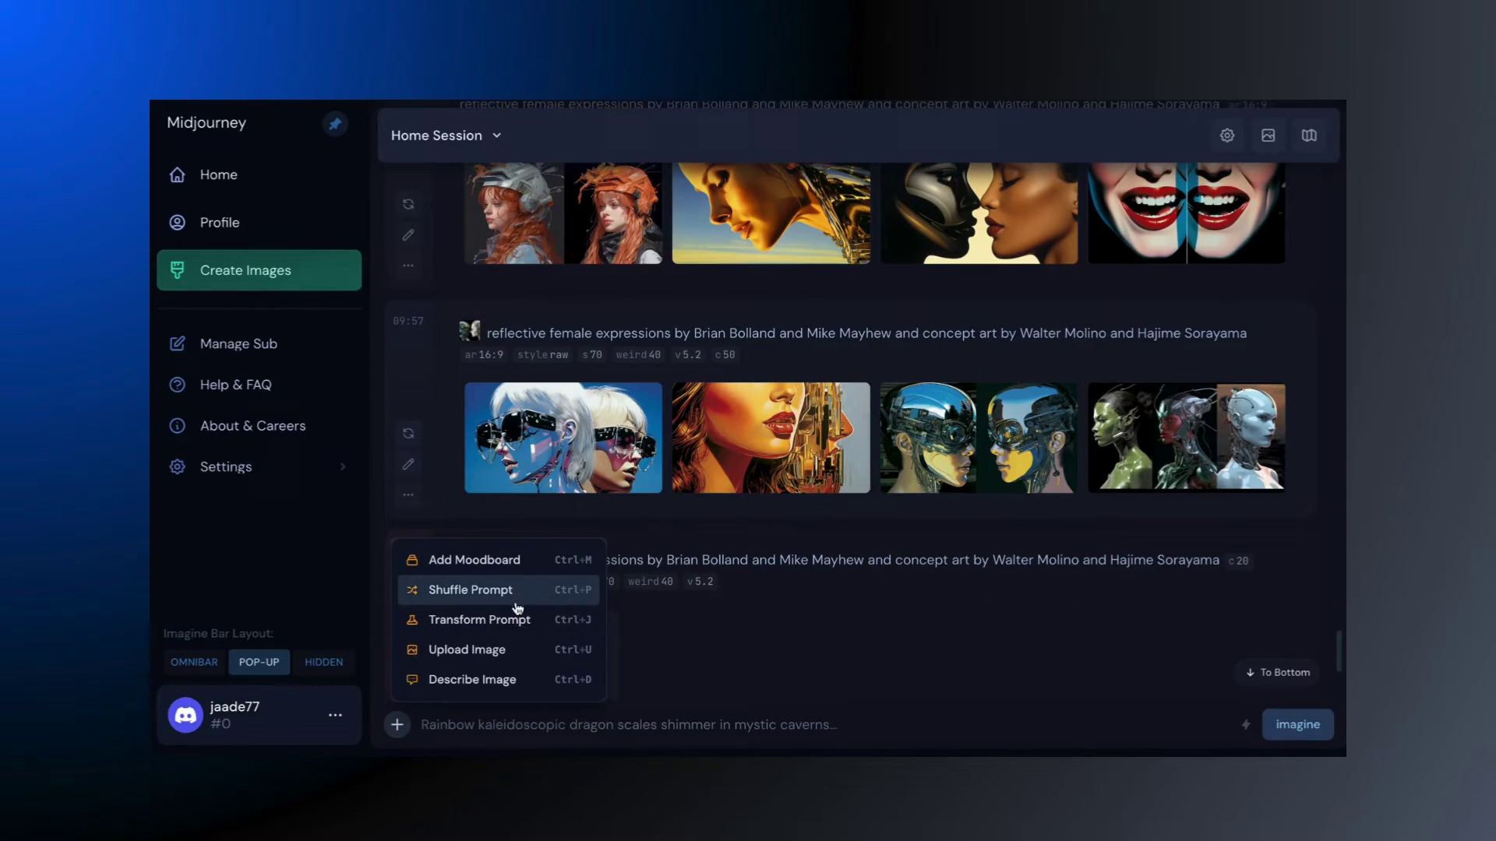
left_click(493, 650)
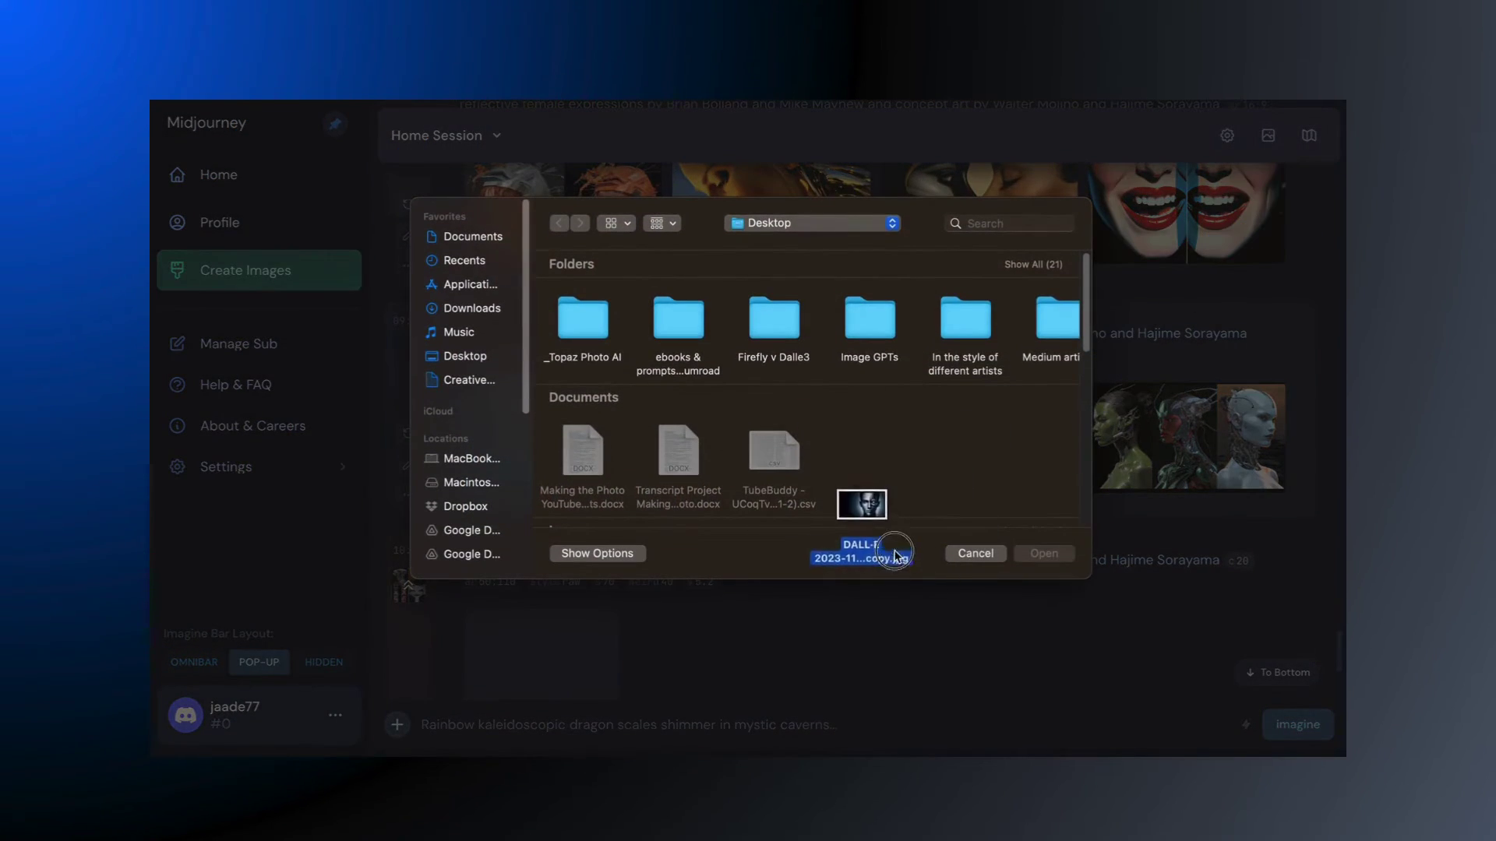
left_click(1044, 554)
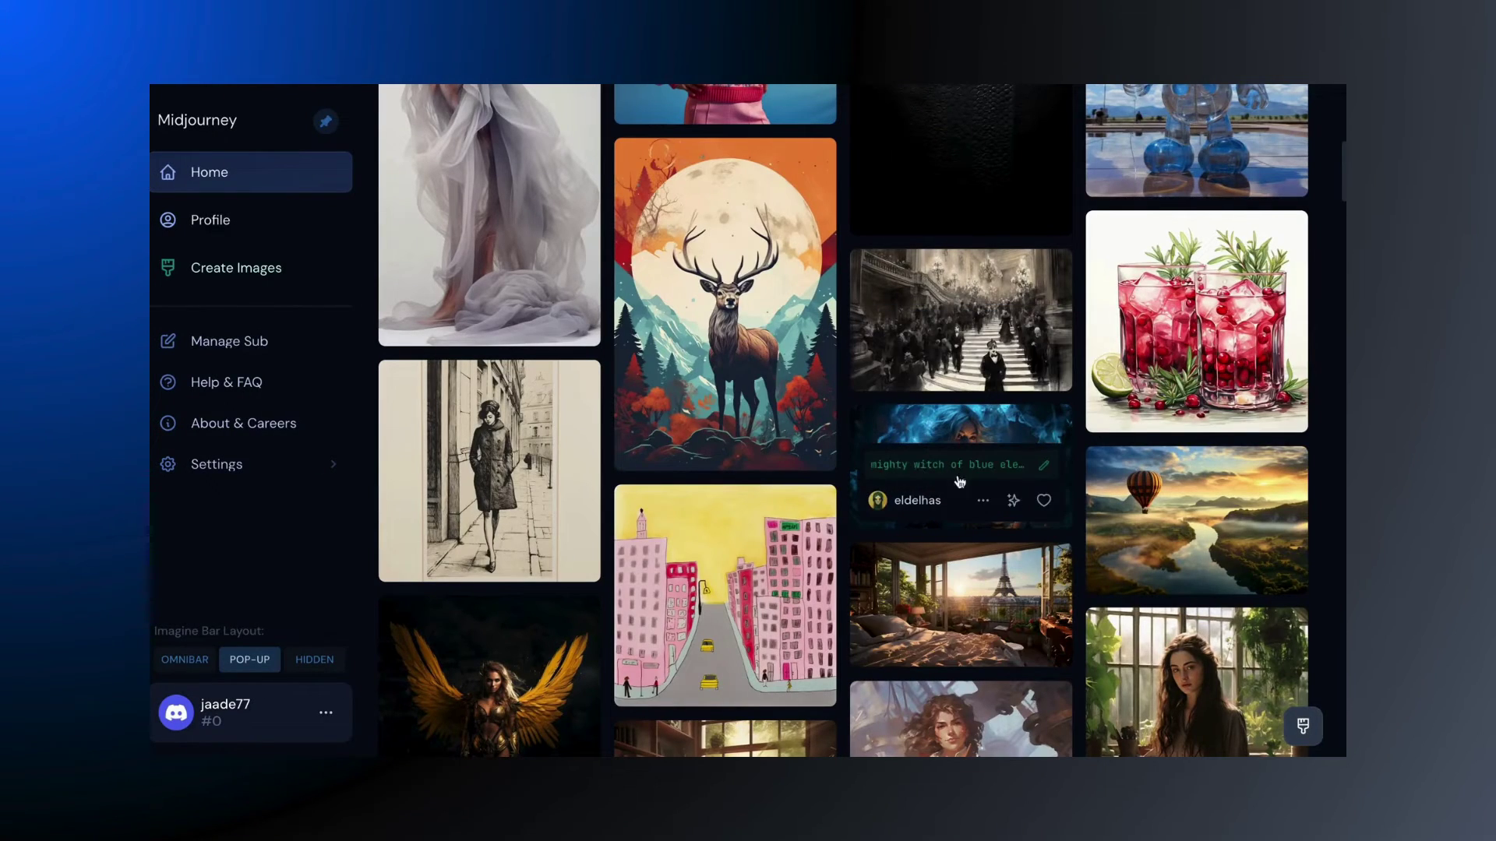
Step: Load the community hot air balloon image into the session with 'planet earth galactic aura' as its prompt
left_click(1207, 492)
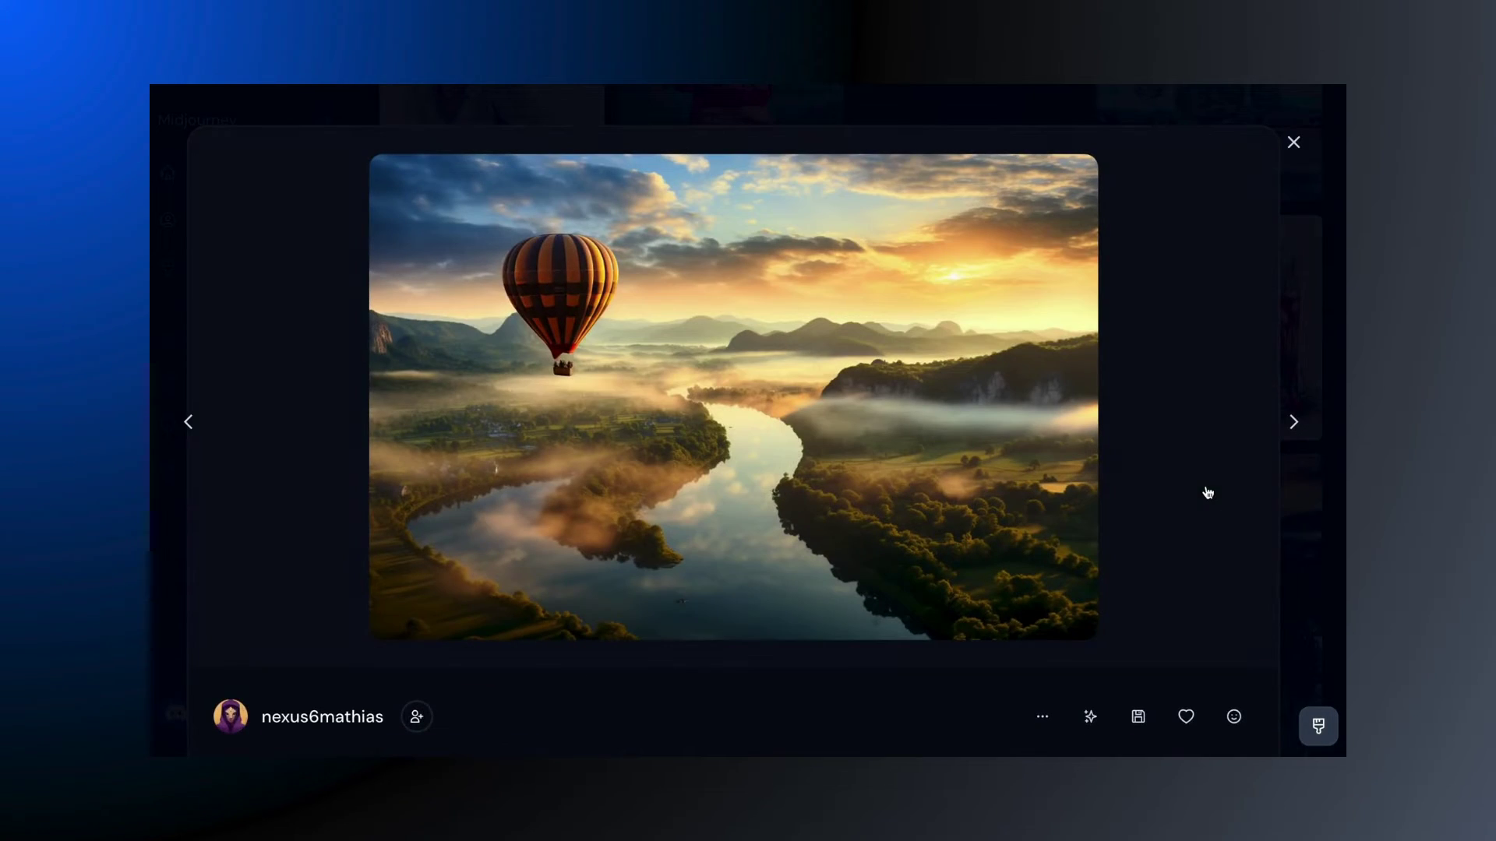
left_click(1092, 718)
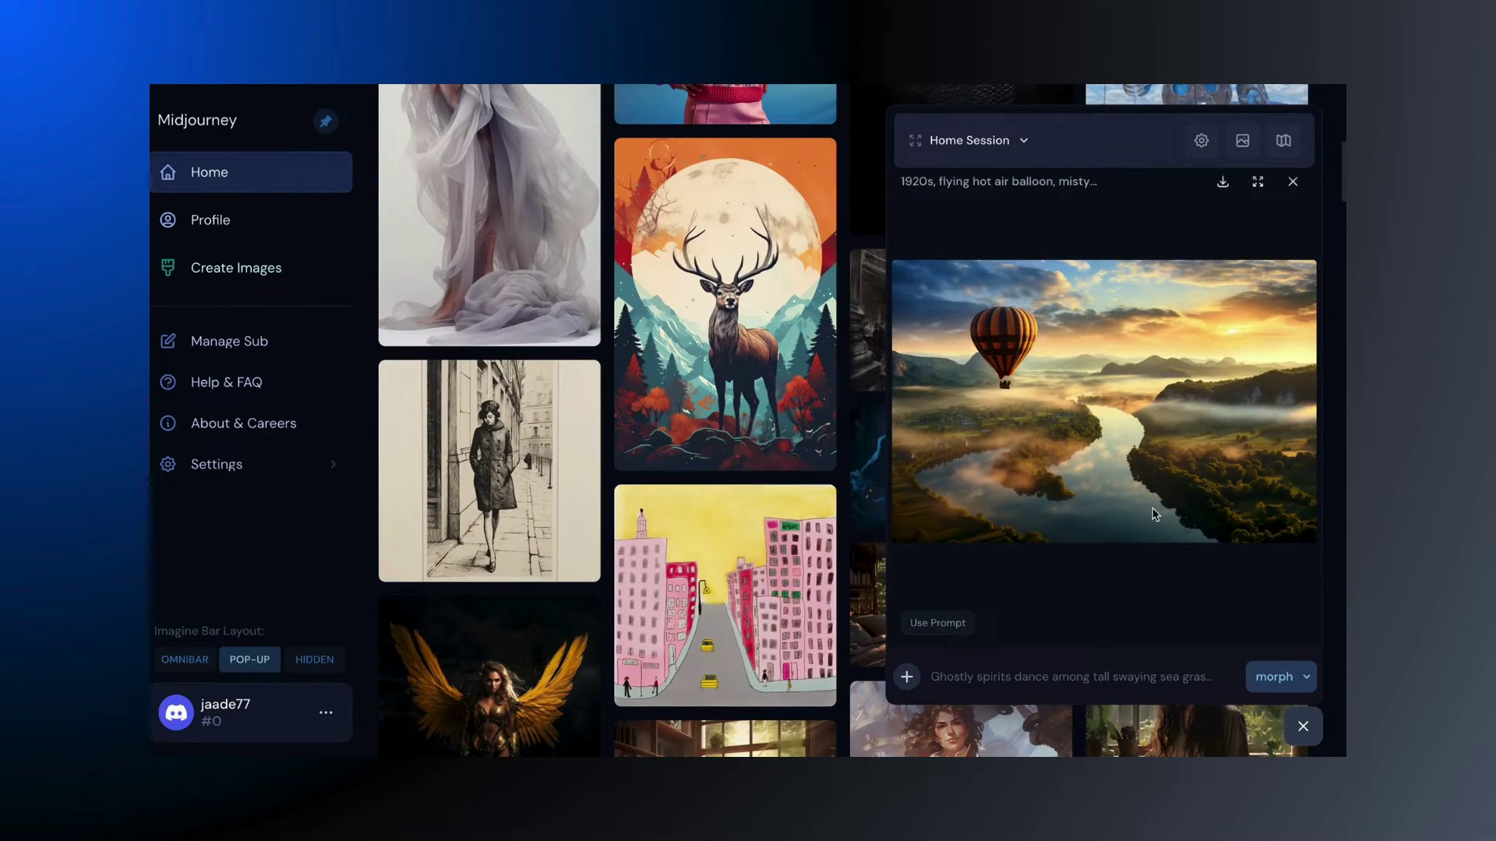
type("planet earth galactic aura")
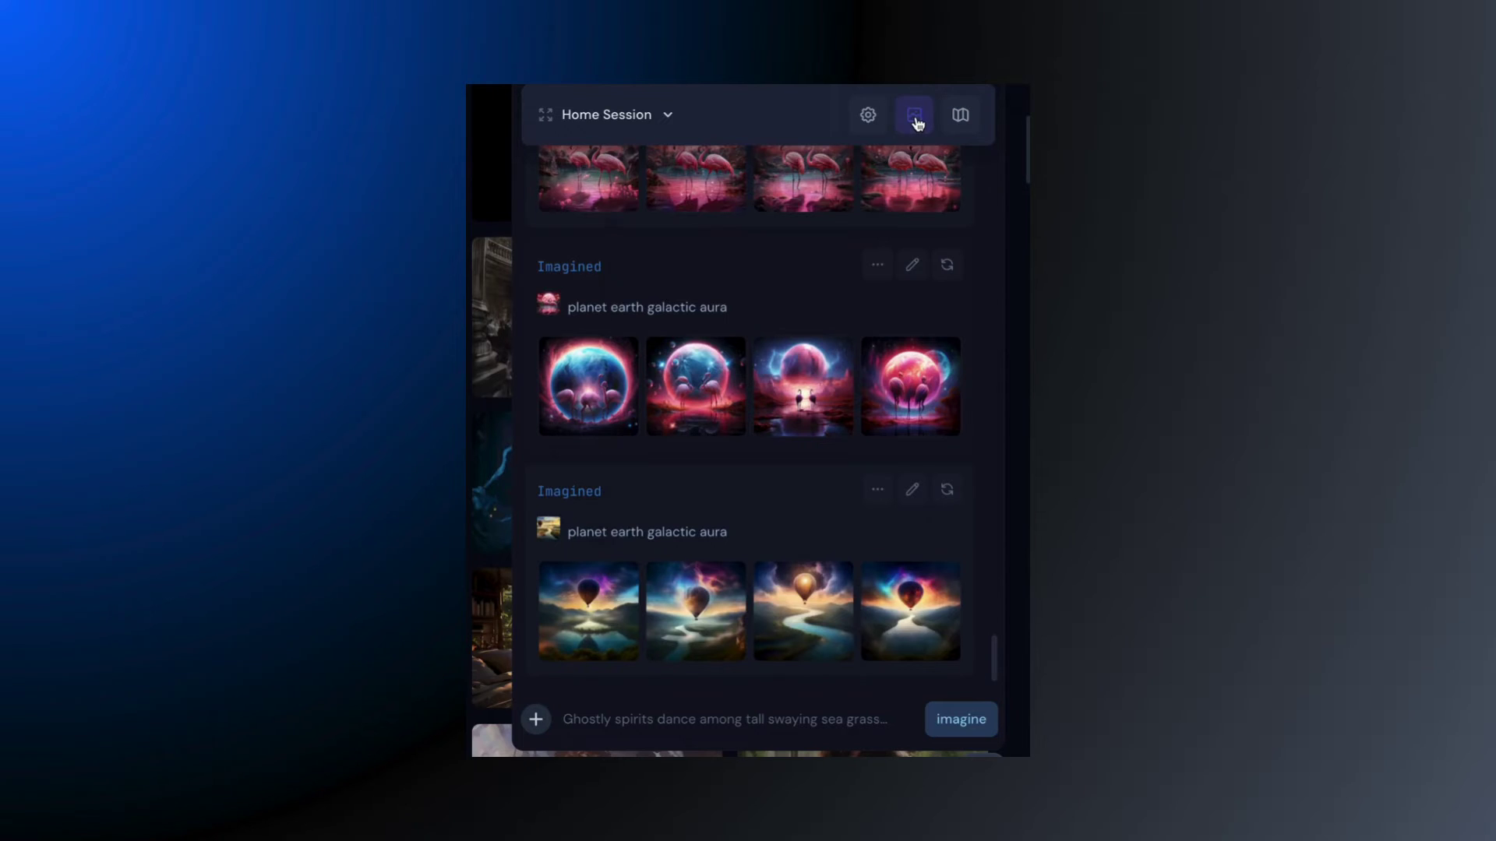
Step: Generate 'planet earth galactic aura' images with the pale woman portrait as image reference
left_click(917, 123)
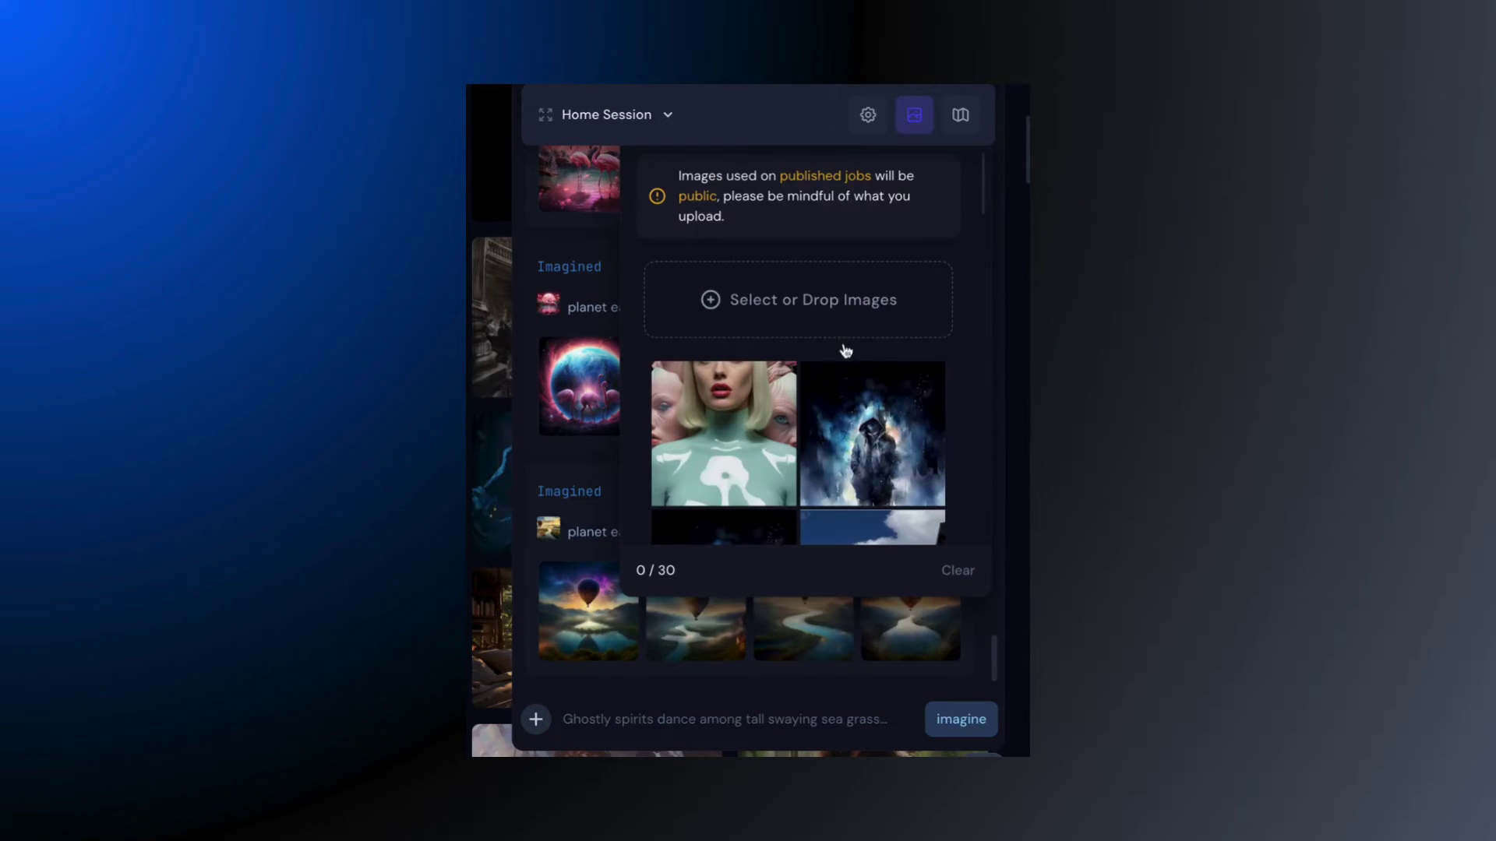
scroll(835, 444, "down", 5)
scroll(835, 444, "down", 10)
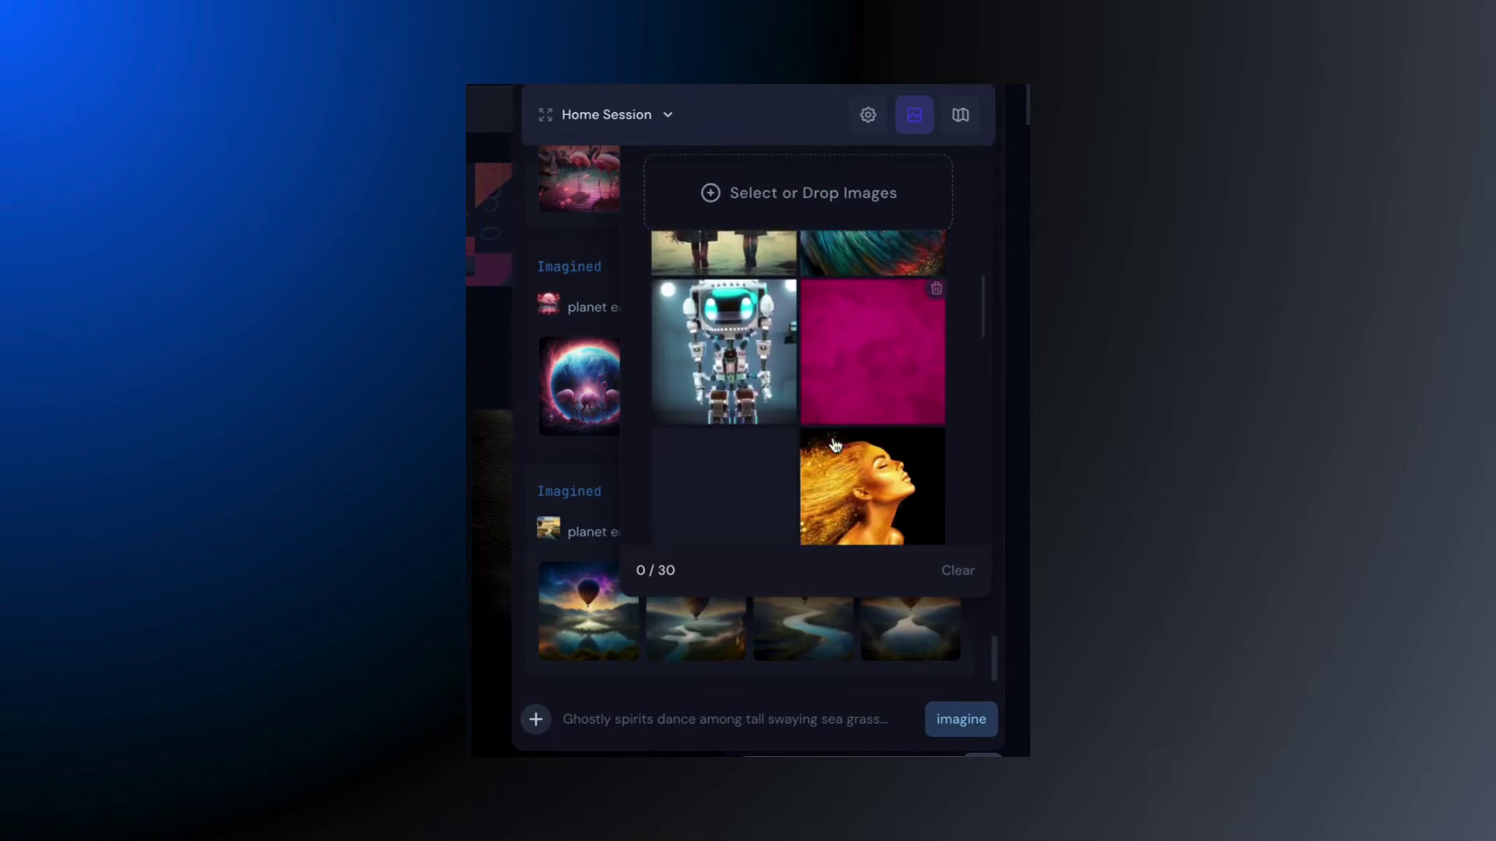
left_click(786, 417)
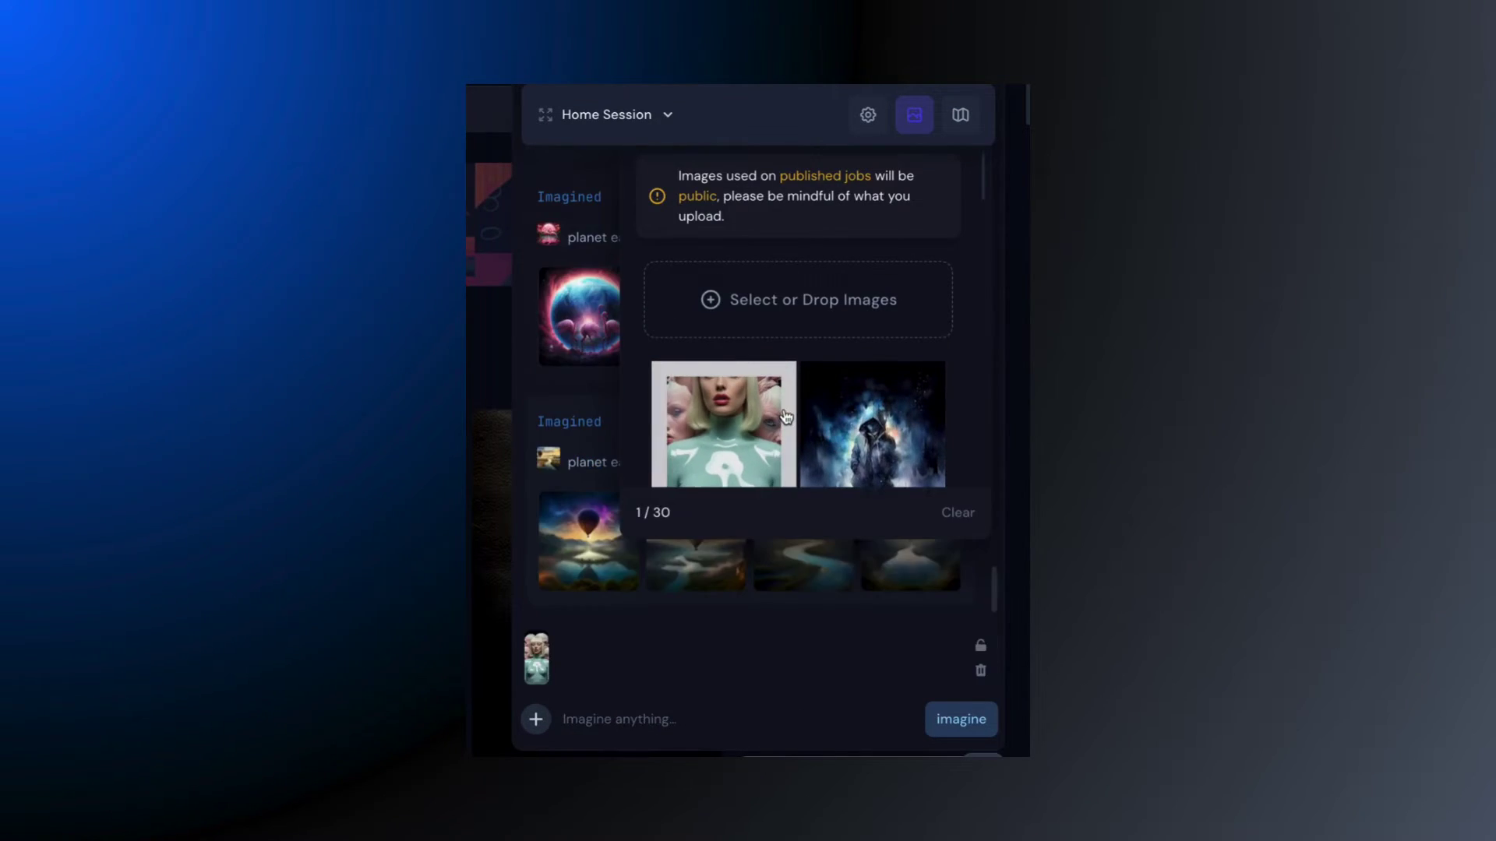
type("planet earth galactic aura")
left_click(961, 719)
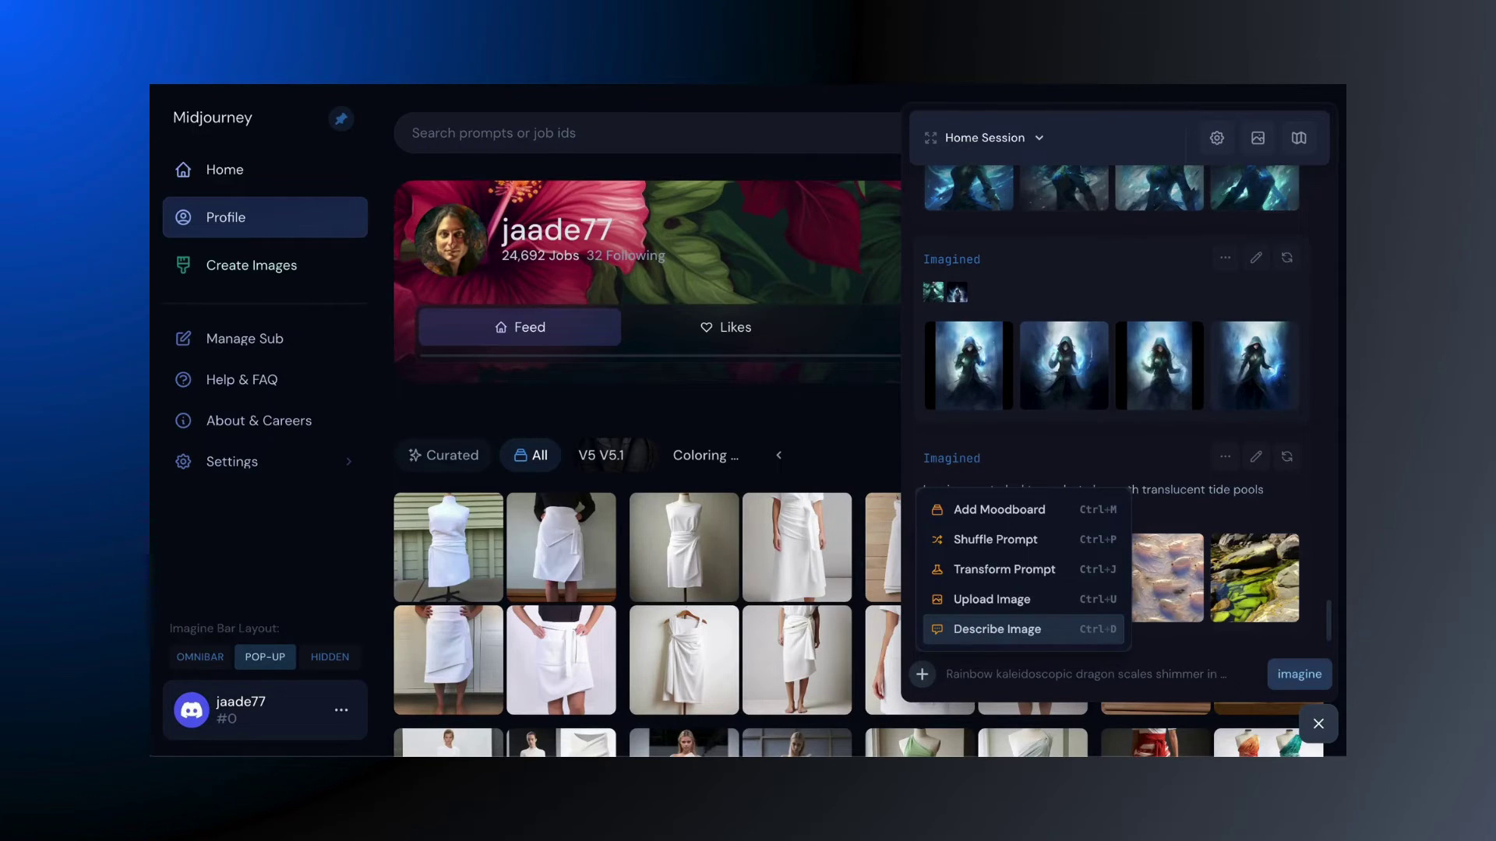
Step: Describe an uploaded image with a 'funny' influence and run the first pink spider suggestion
key("Return")
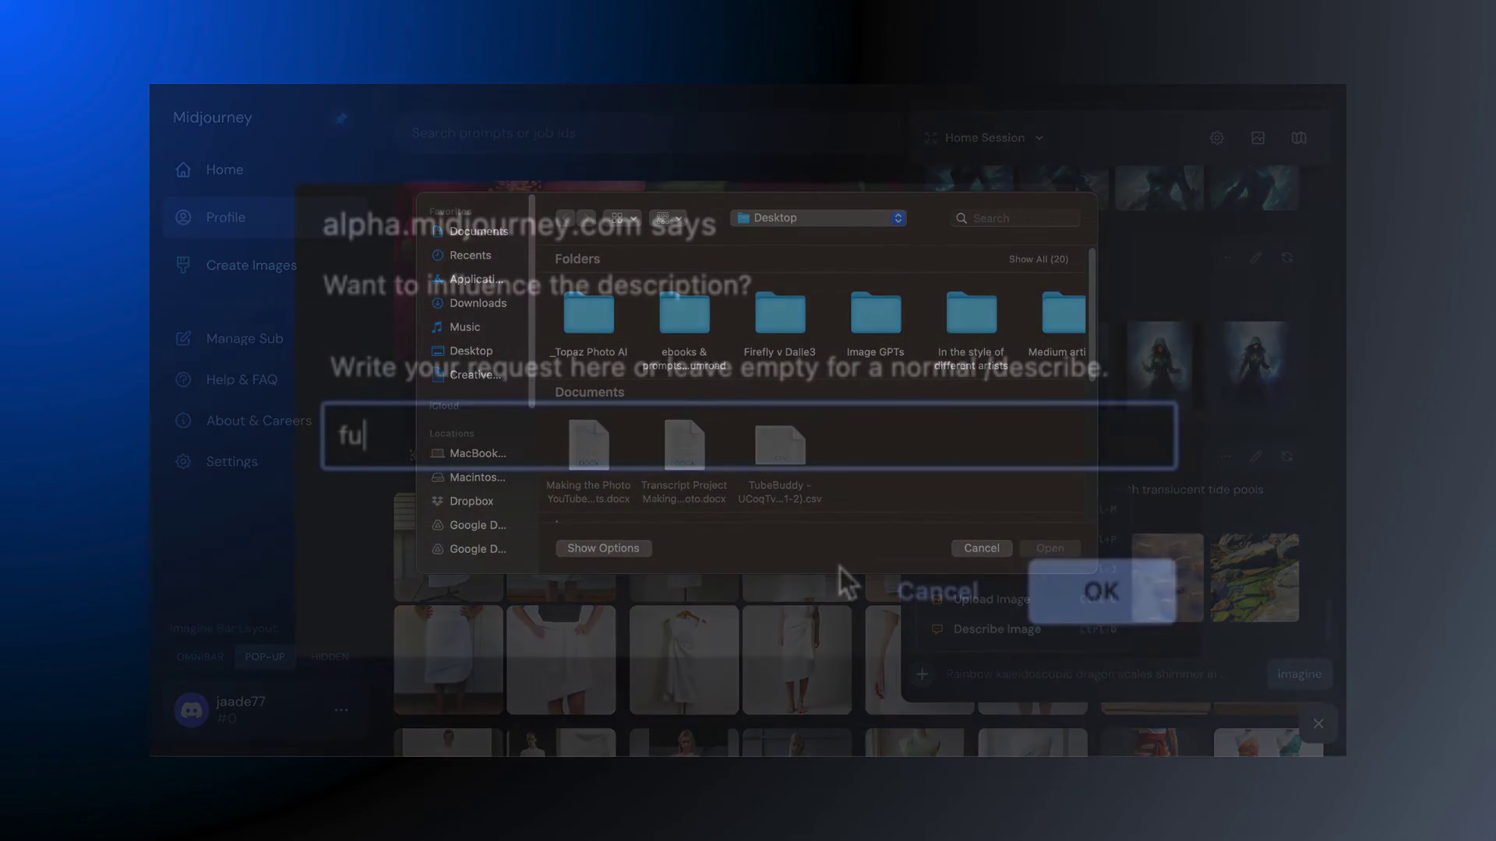
type("nny")
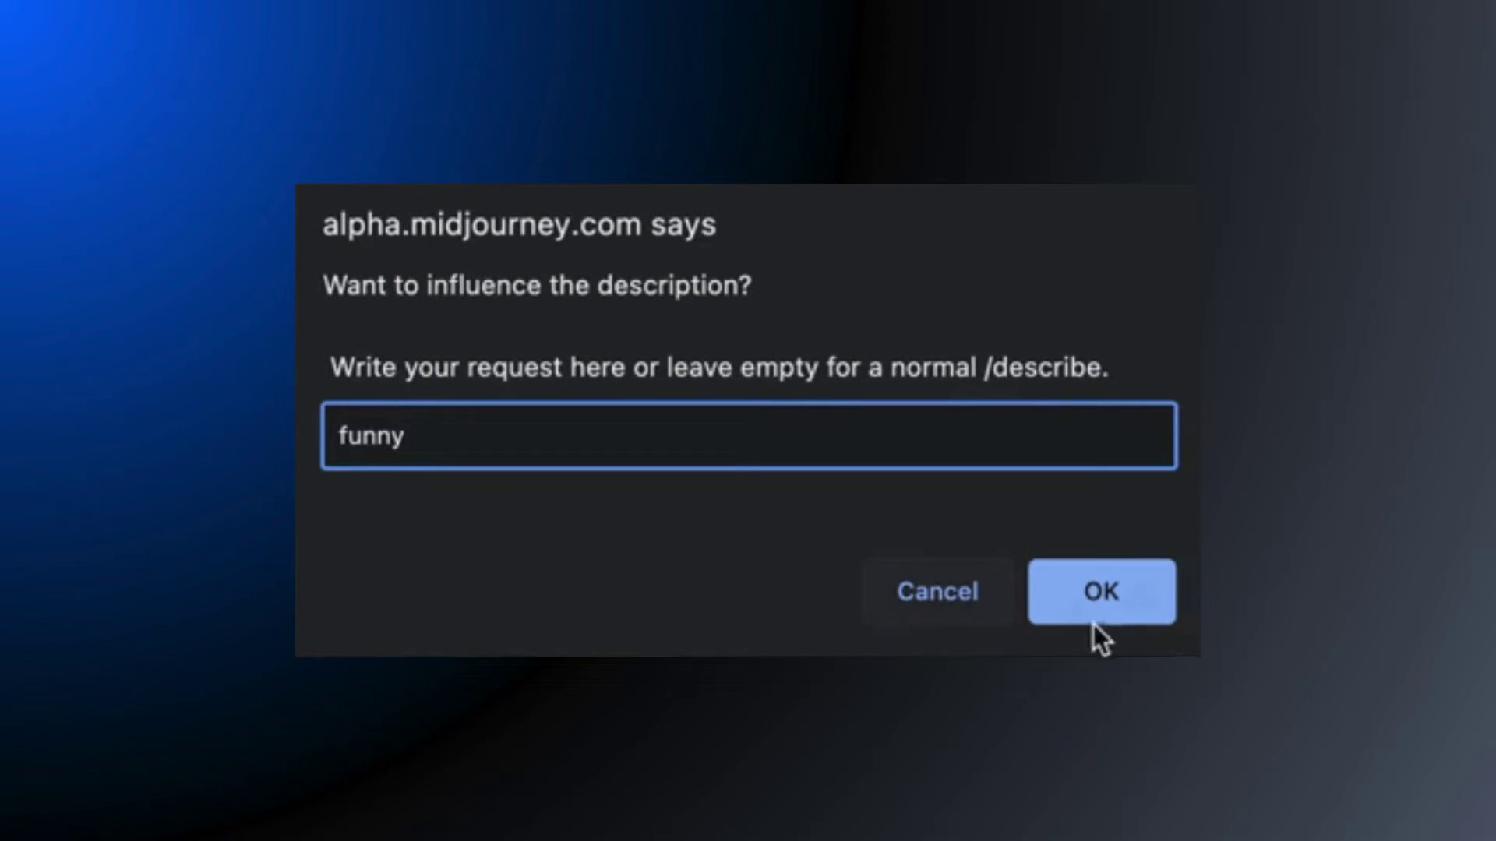
left_click(1122, 596)
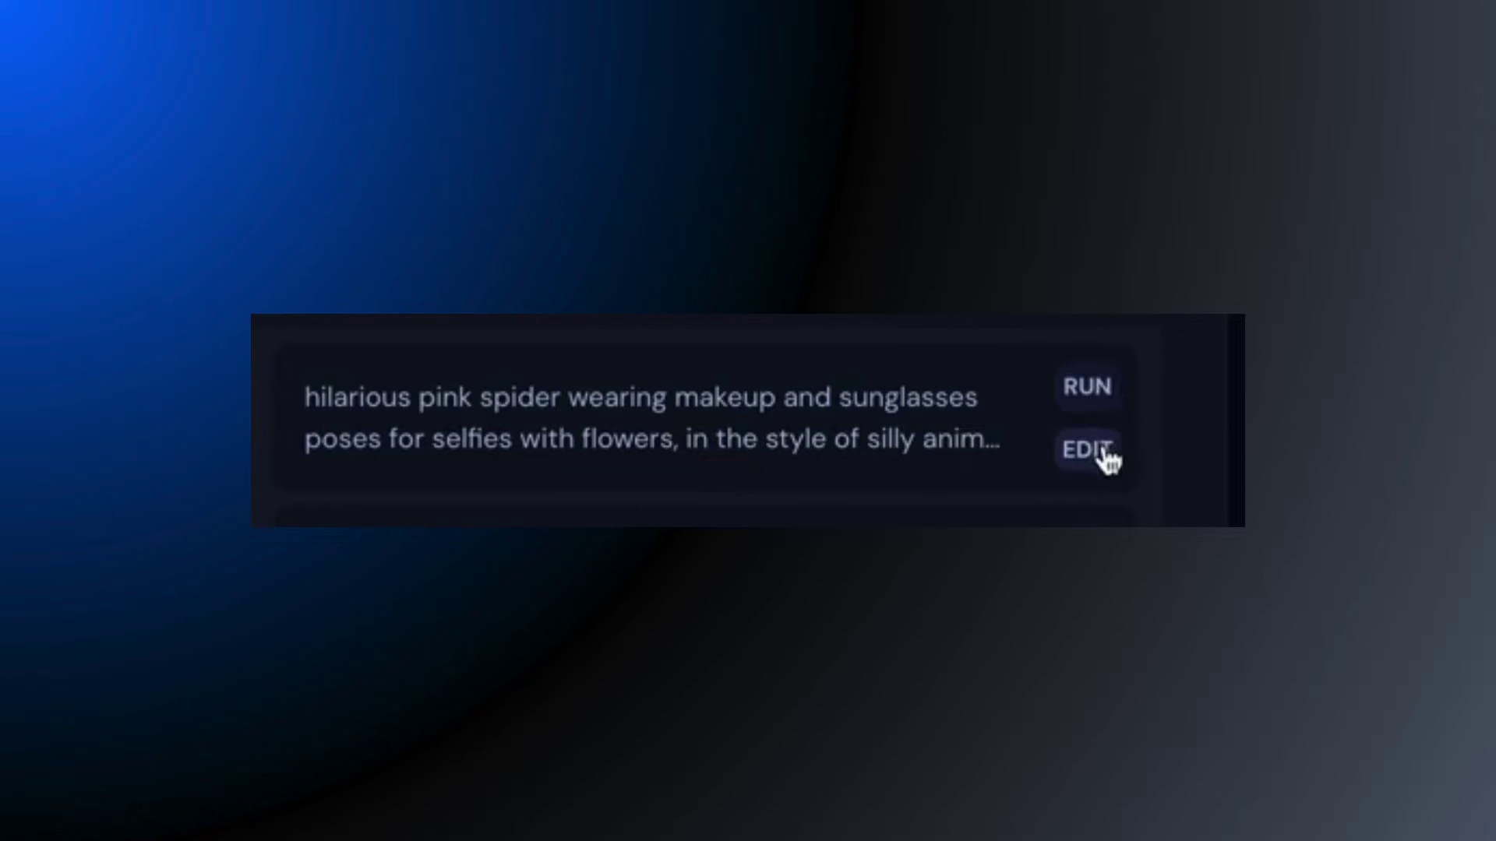
left_click(1103, 405)
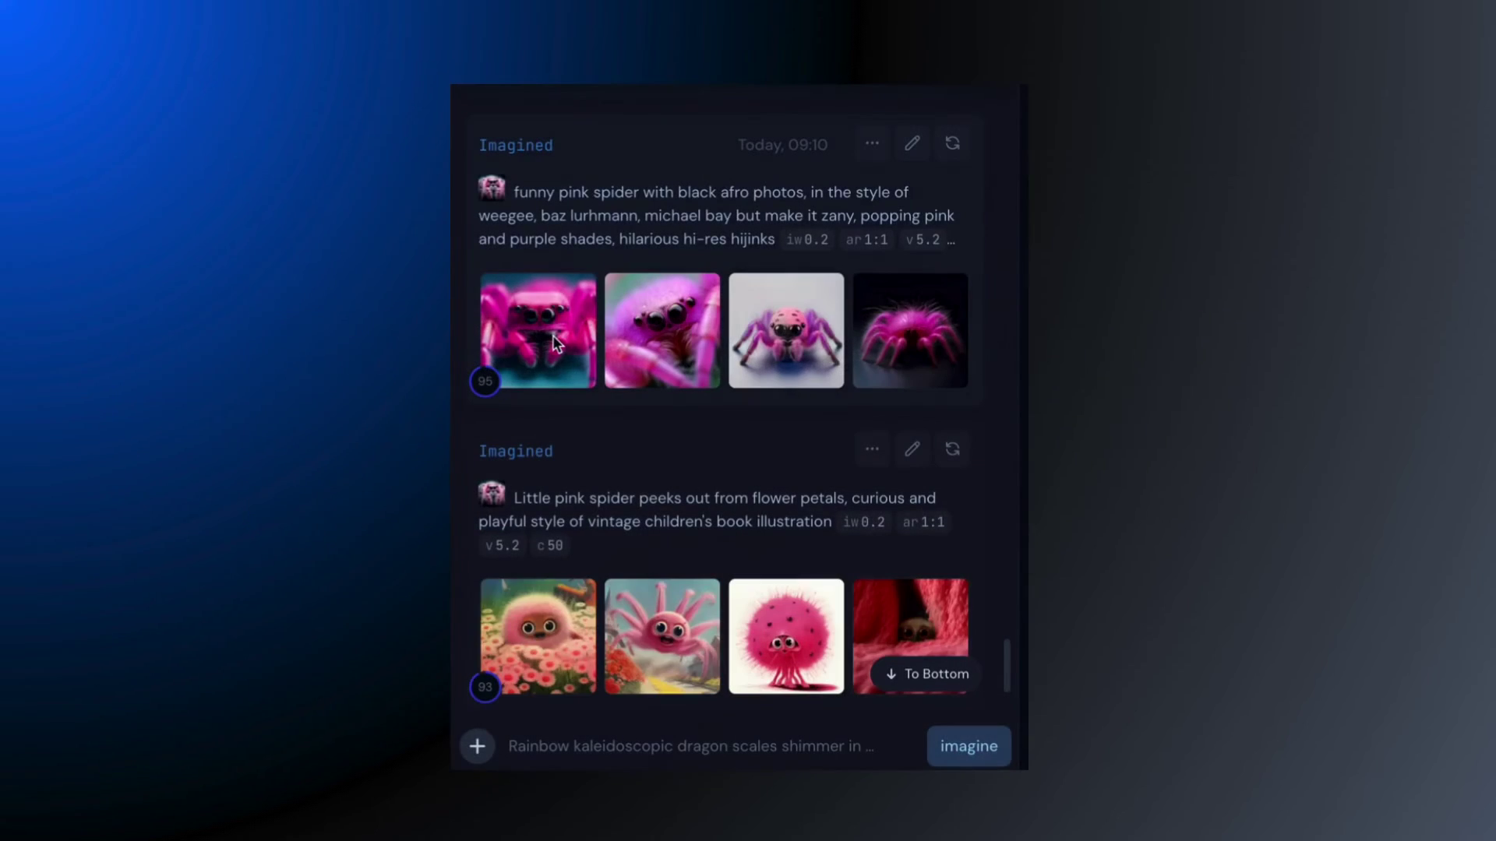
Step: Page through all four funny pink spider images enlarged, then bring up the extra prompt tools
left_click(554, 340)
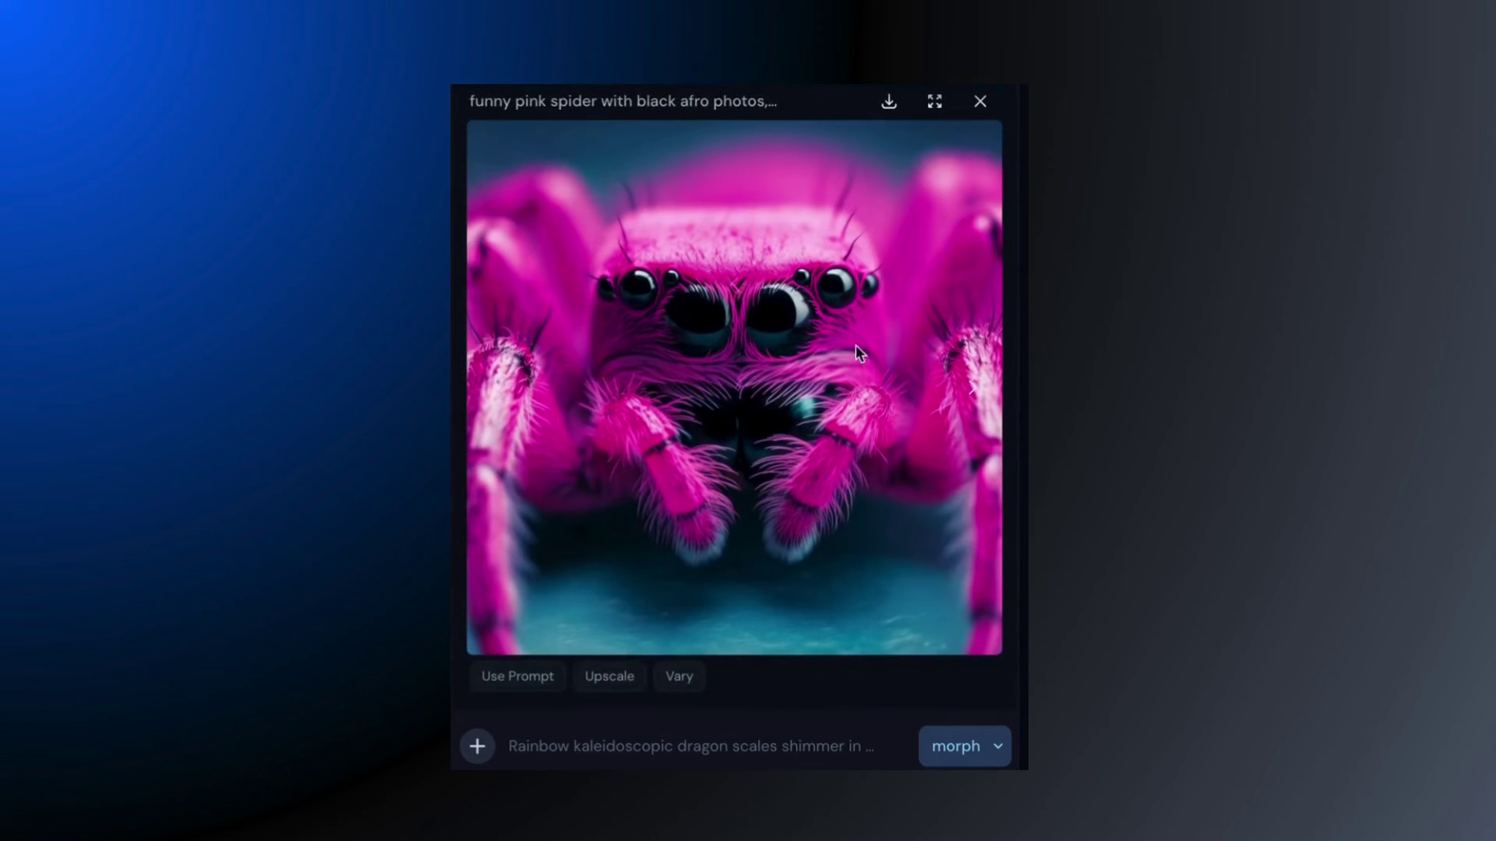
left_click(974, 388)
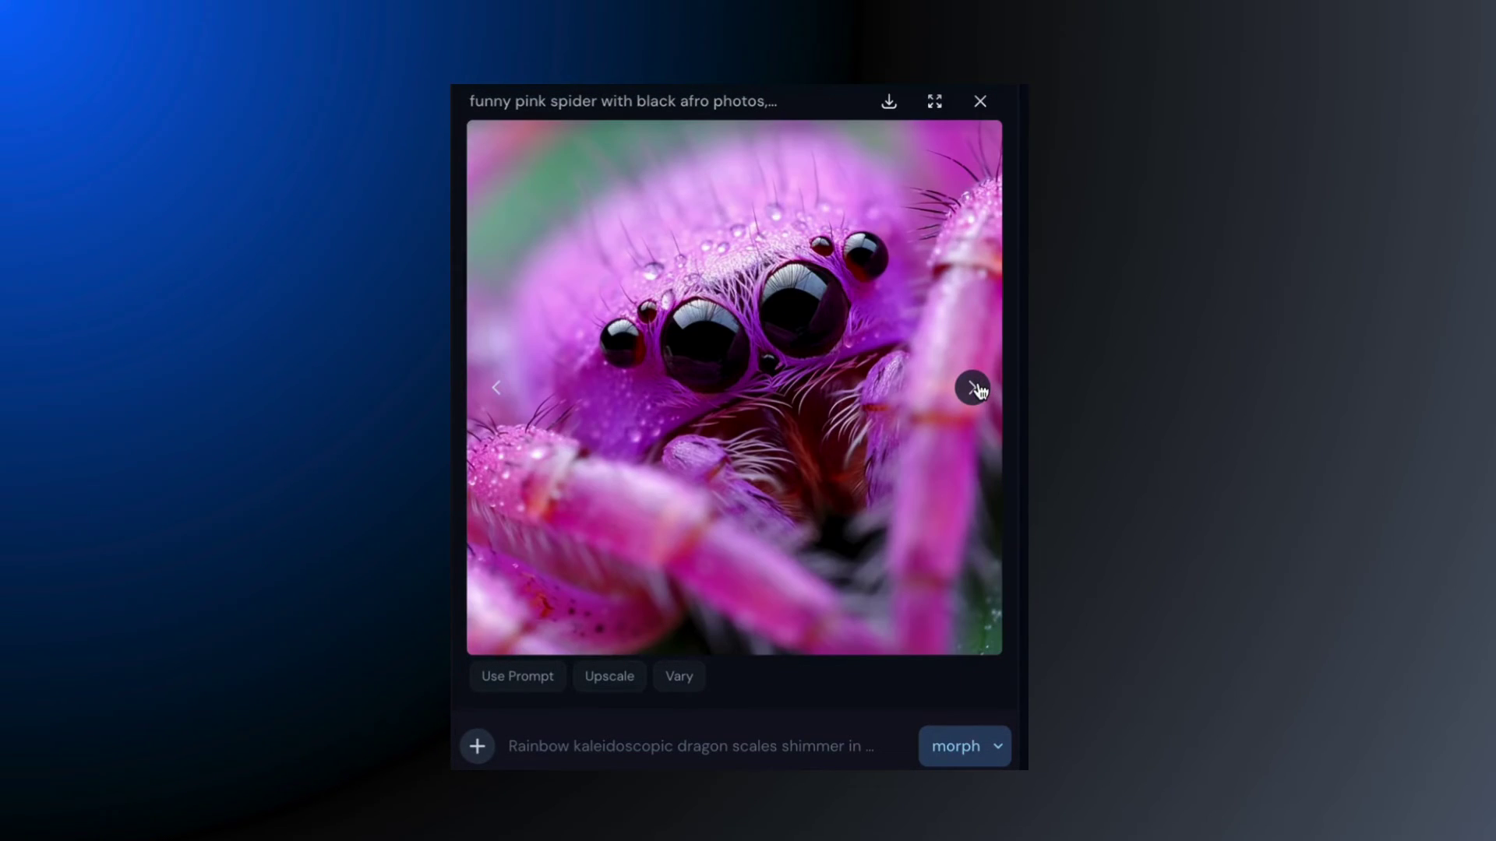
left_click(974, 388)
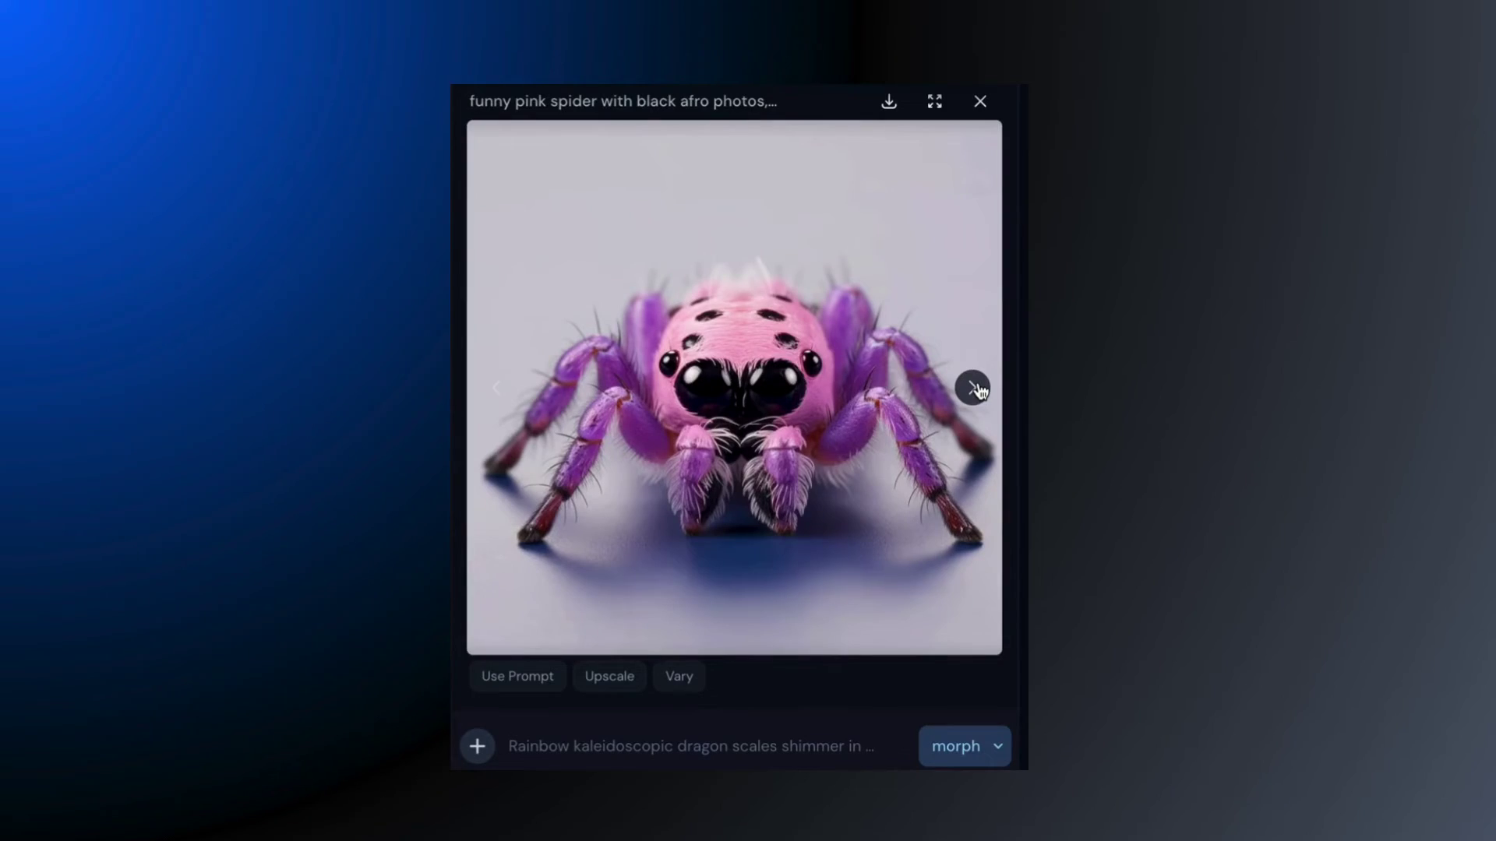
left_click(973, 388)
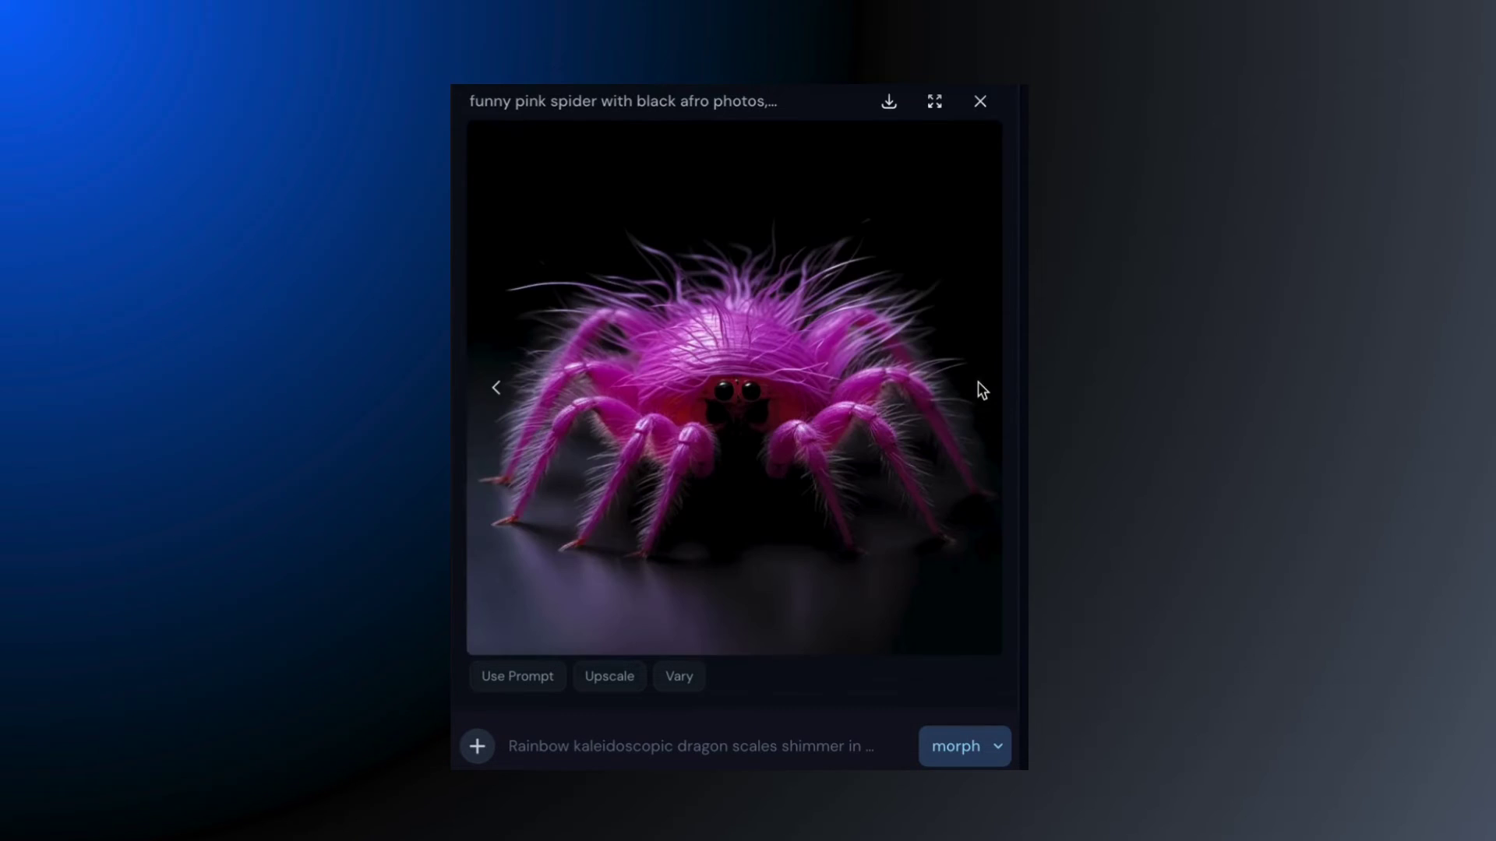
left_click(980, 102)
left_click(477, 747)
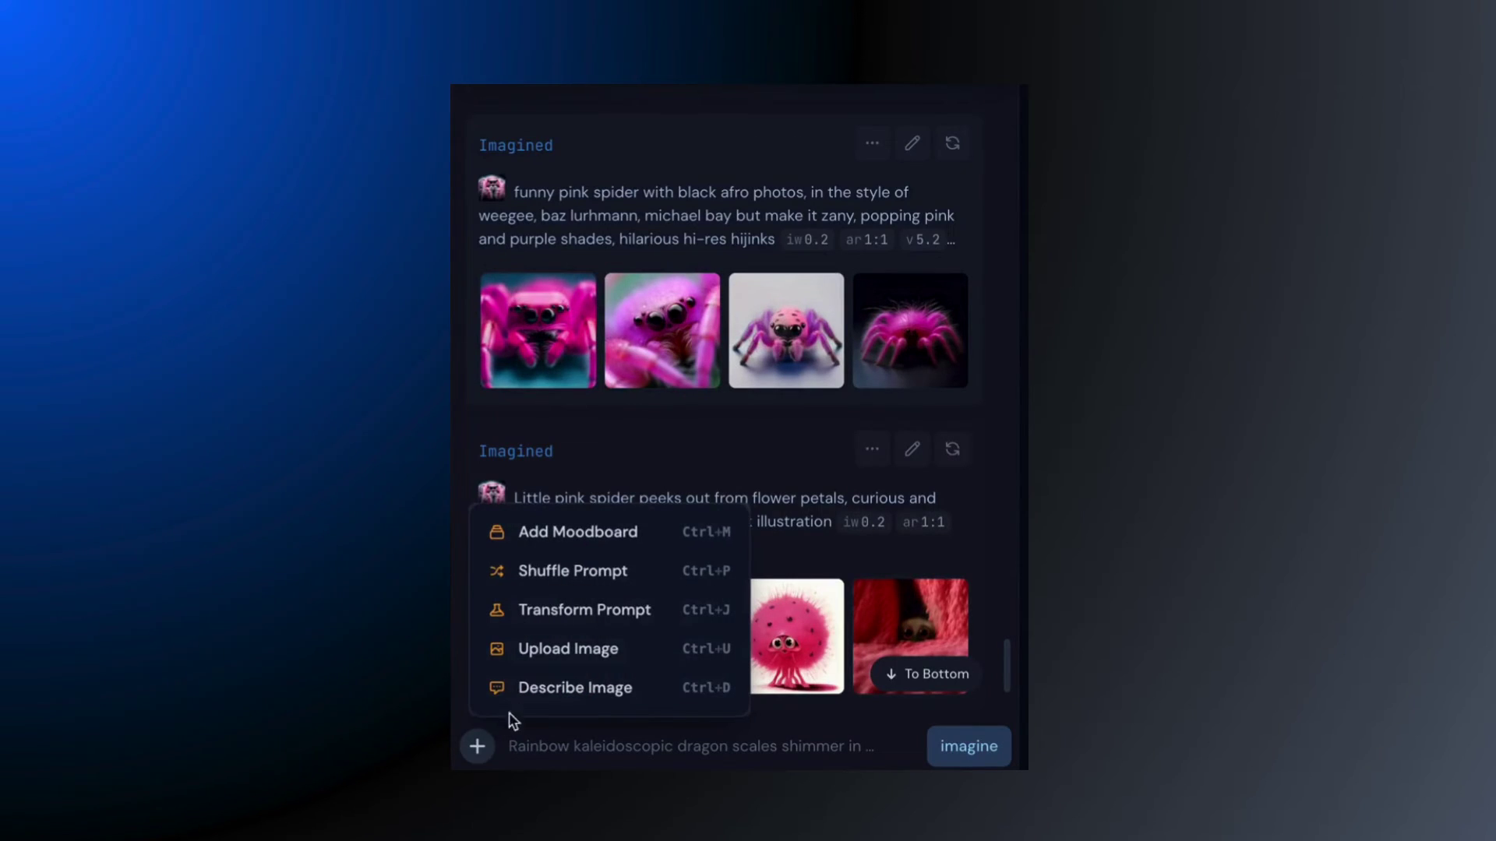
Step: Set the model version to V5.2 in the generation settings, then close the Recipes list
left_click(535, 696)
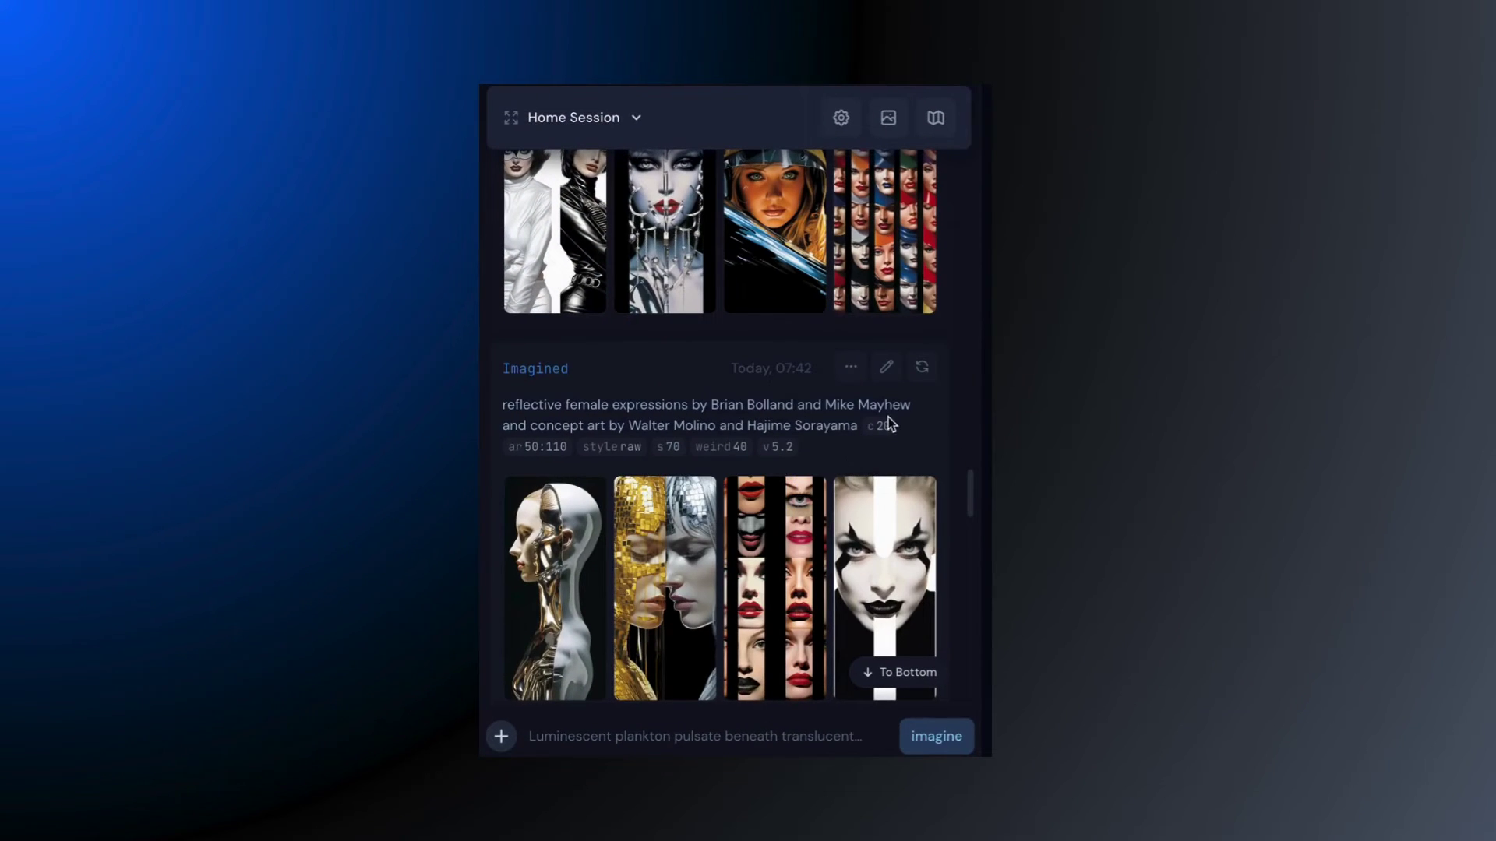
left_click(842, 126)
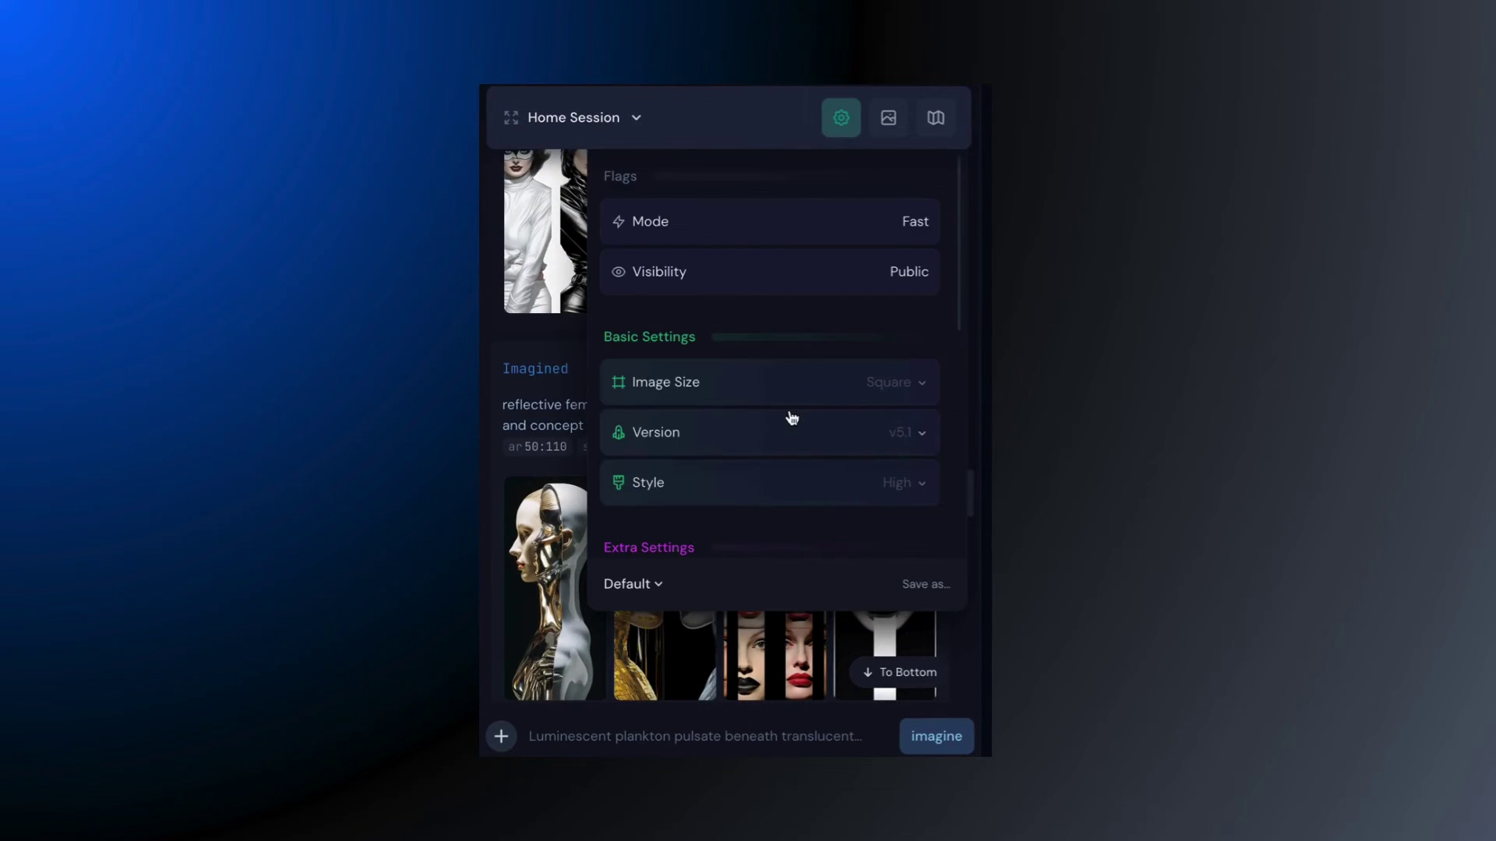
scroll(792, 418, "down", 1)
left_click(891, 328)
left_click(890, 329)
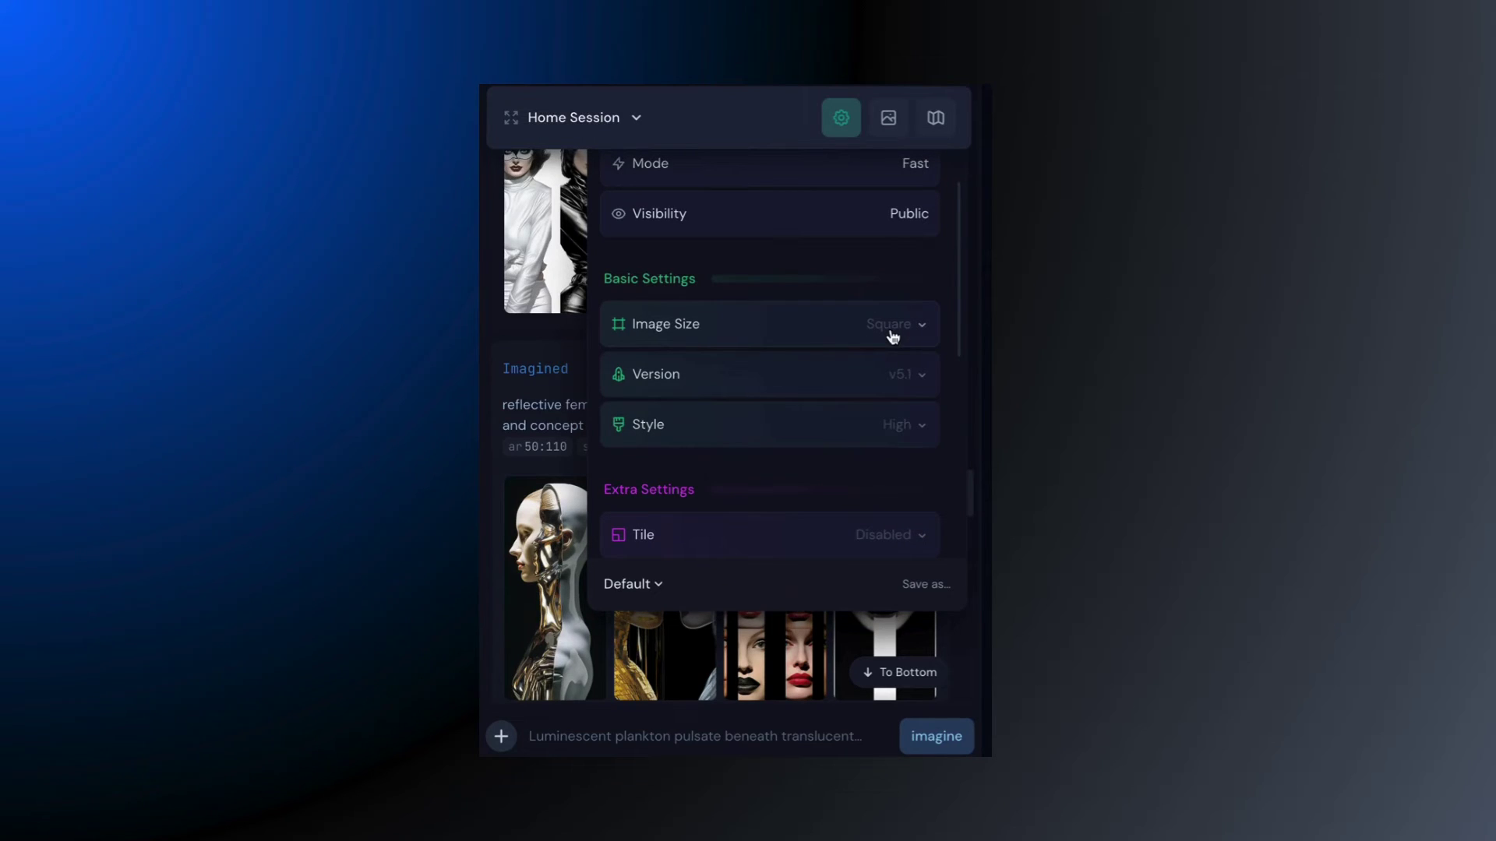
left_click(893, 337)
left_click(890, 329)
left_click(904, 376)
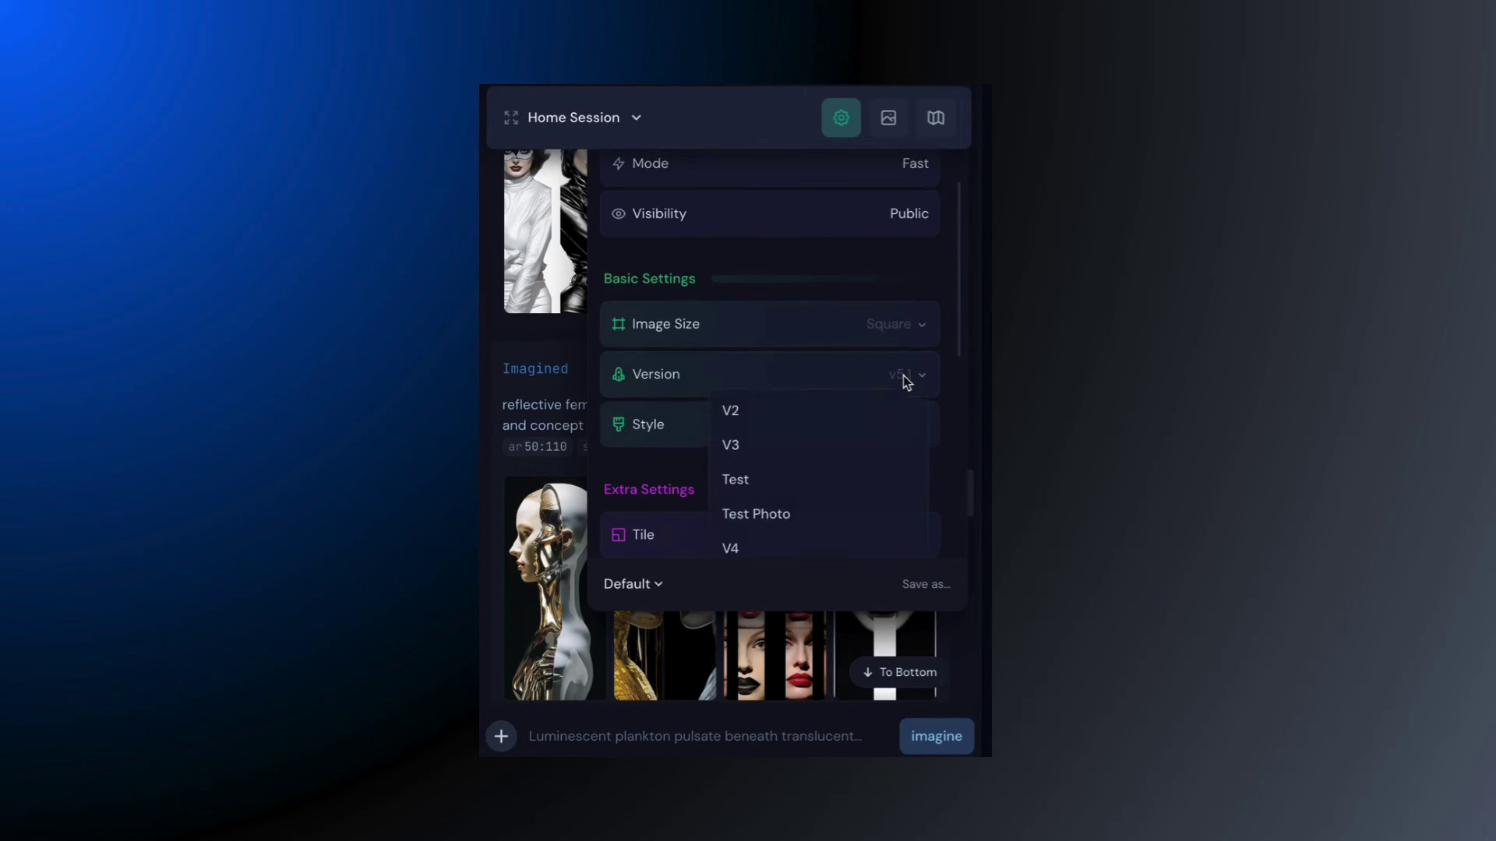
scroll(853, 517, "down", 4)
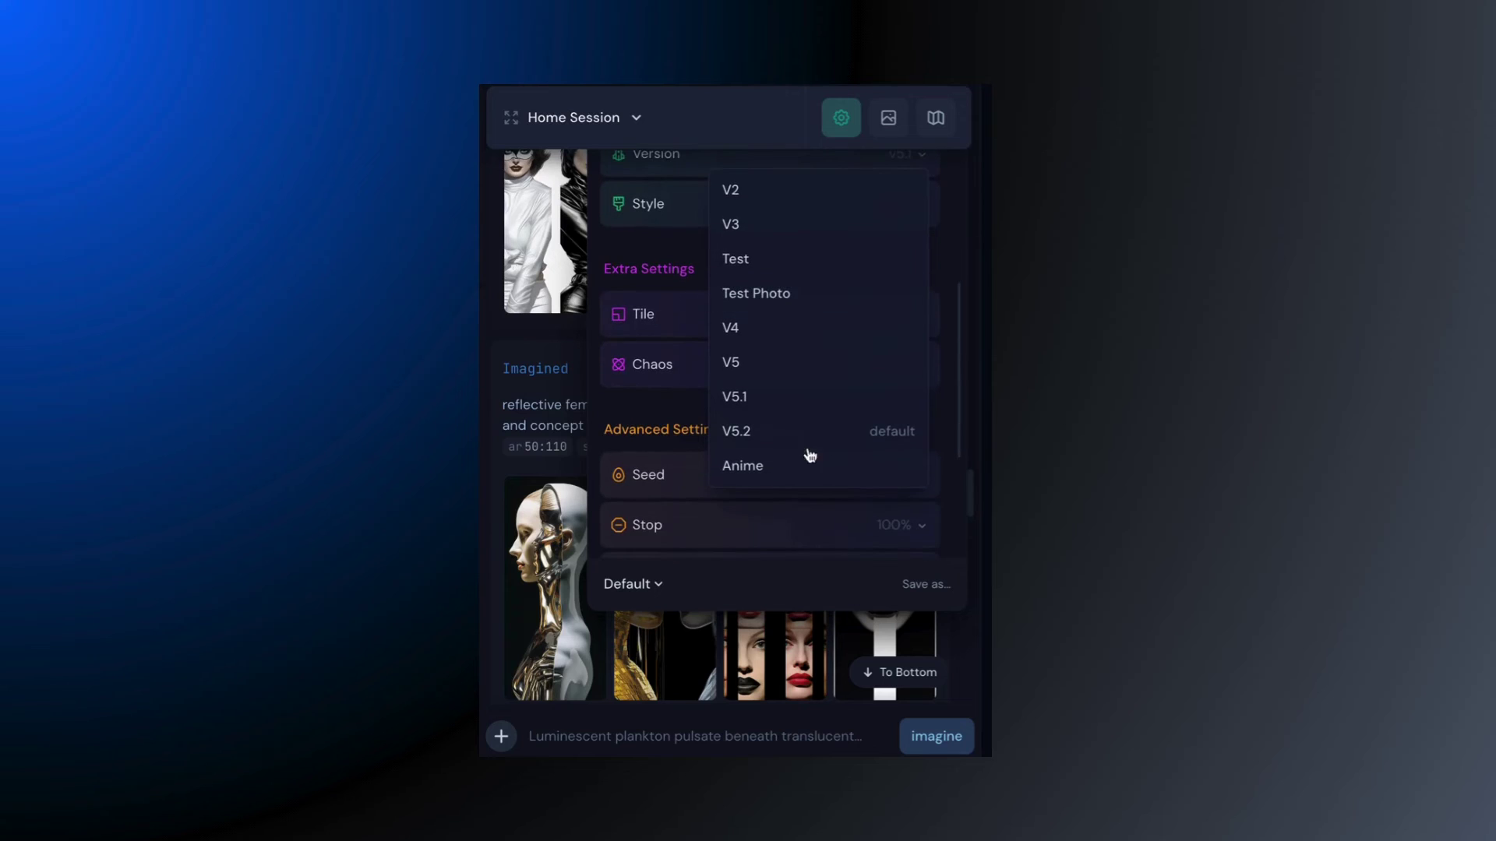
left_click(786, 439)
key("Escape")
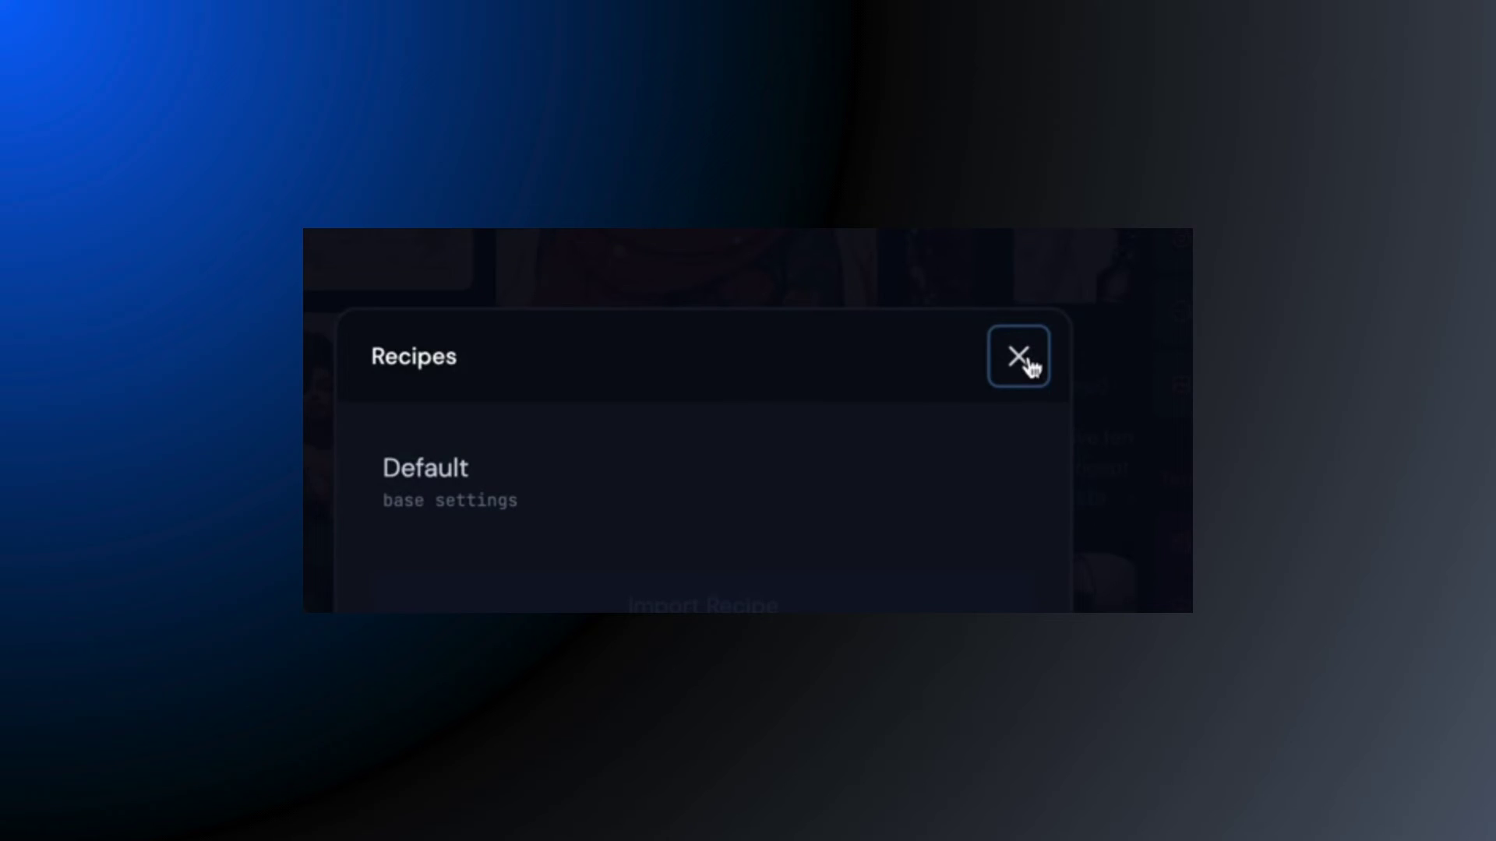
left_click(1018, 357)
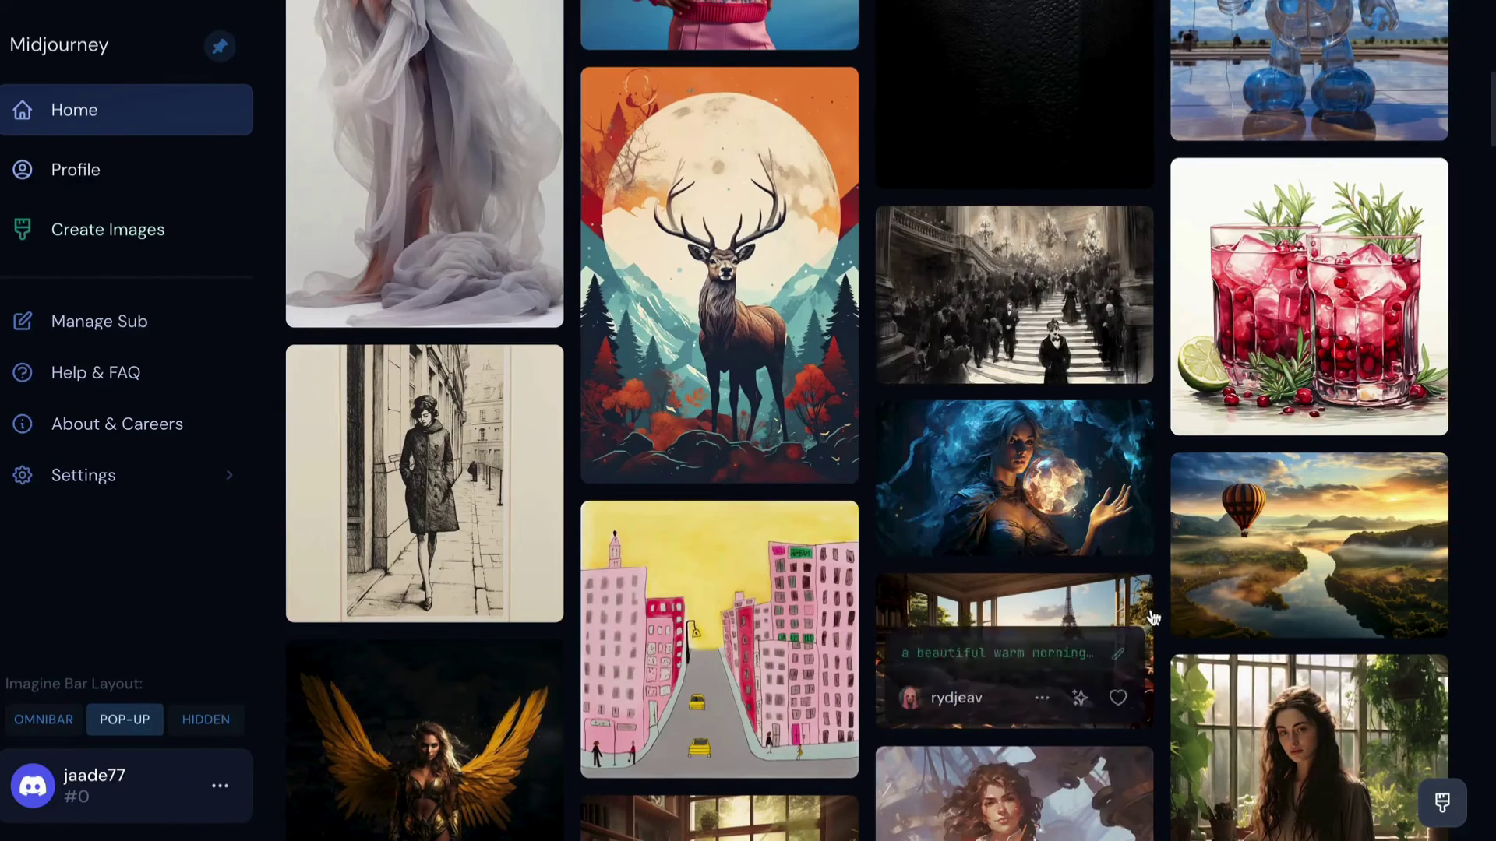
Step: Morph the hot-air-balloon image with 'planet earth galactic aura' and enlarge the first result
left_click(1321, 513)
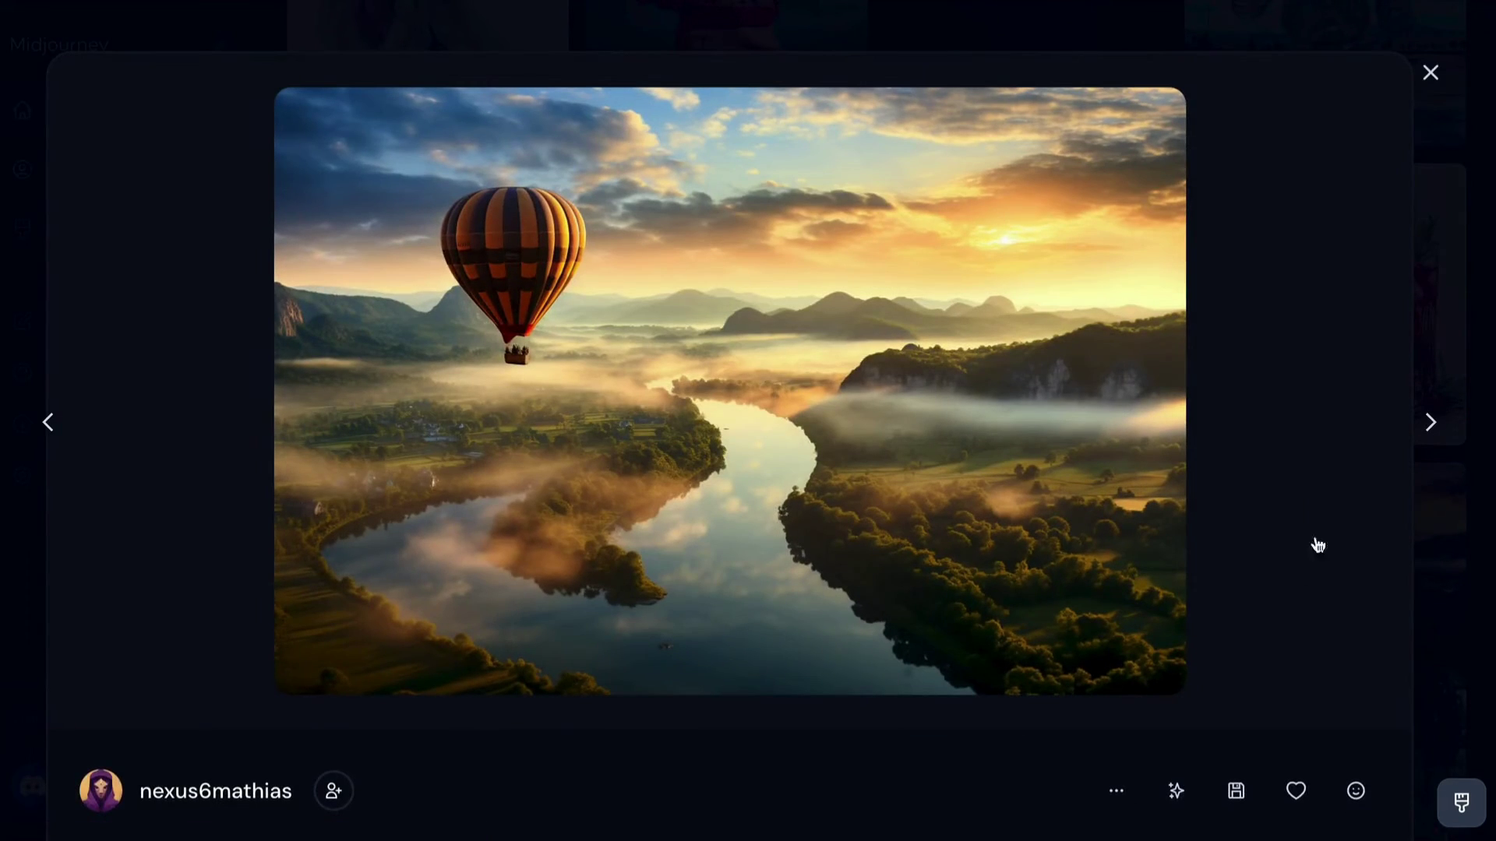
left_click(1177, 791)
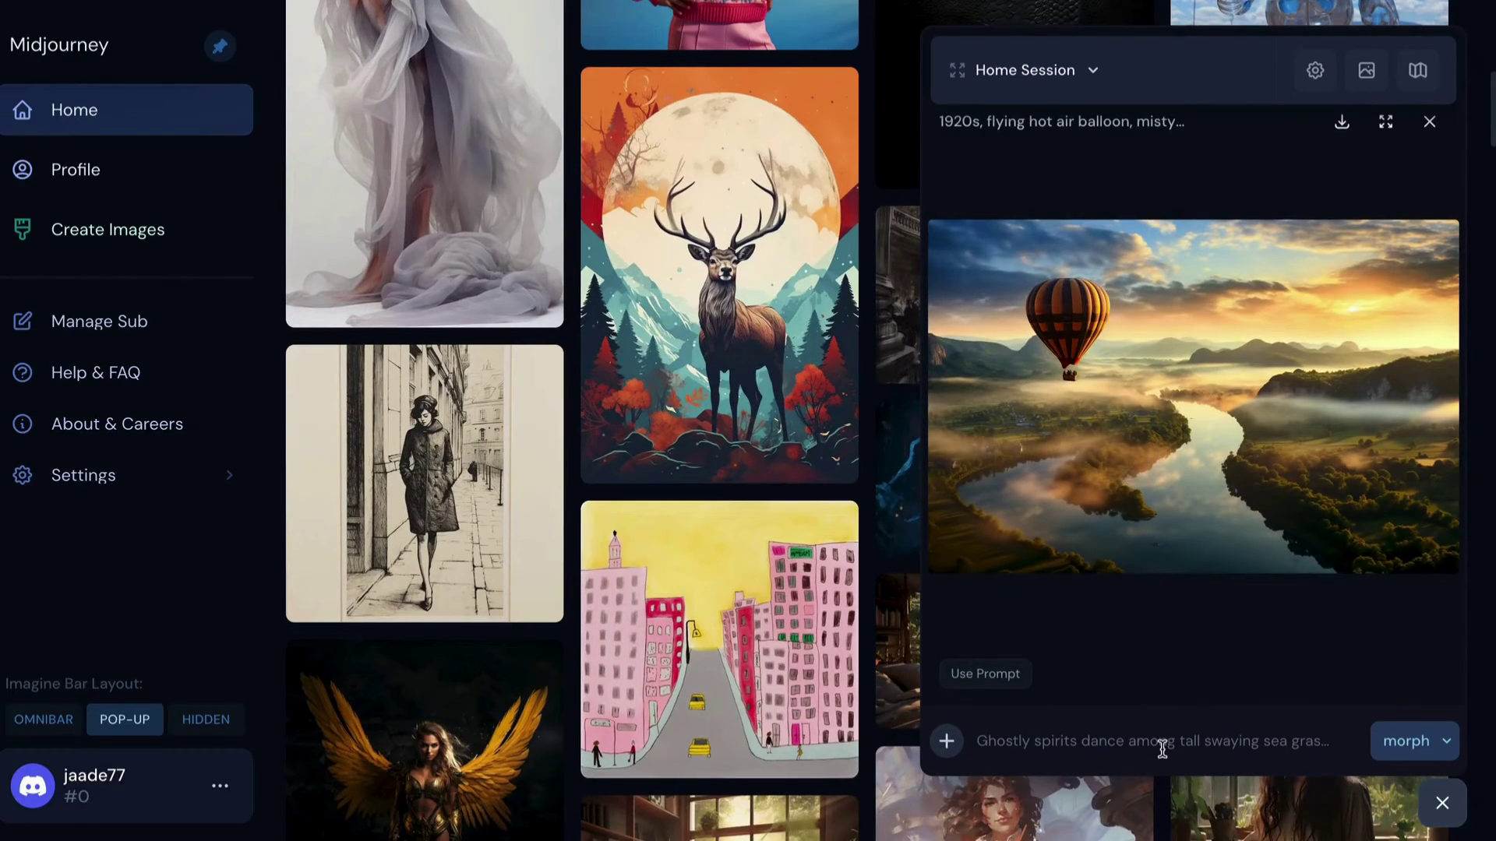
type("planet earth galactic aura")
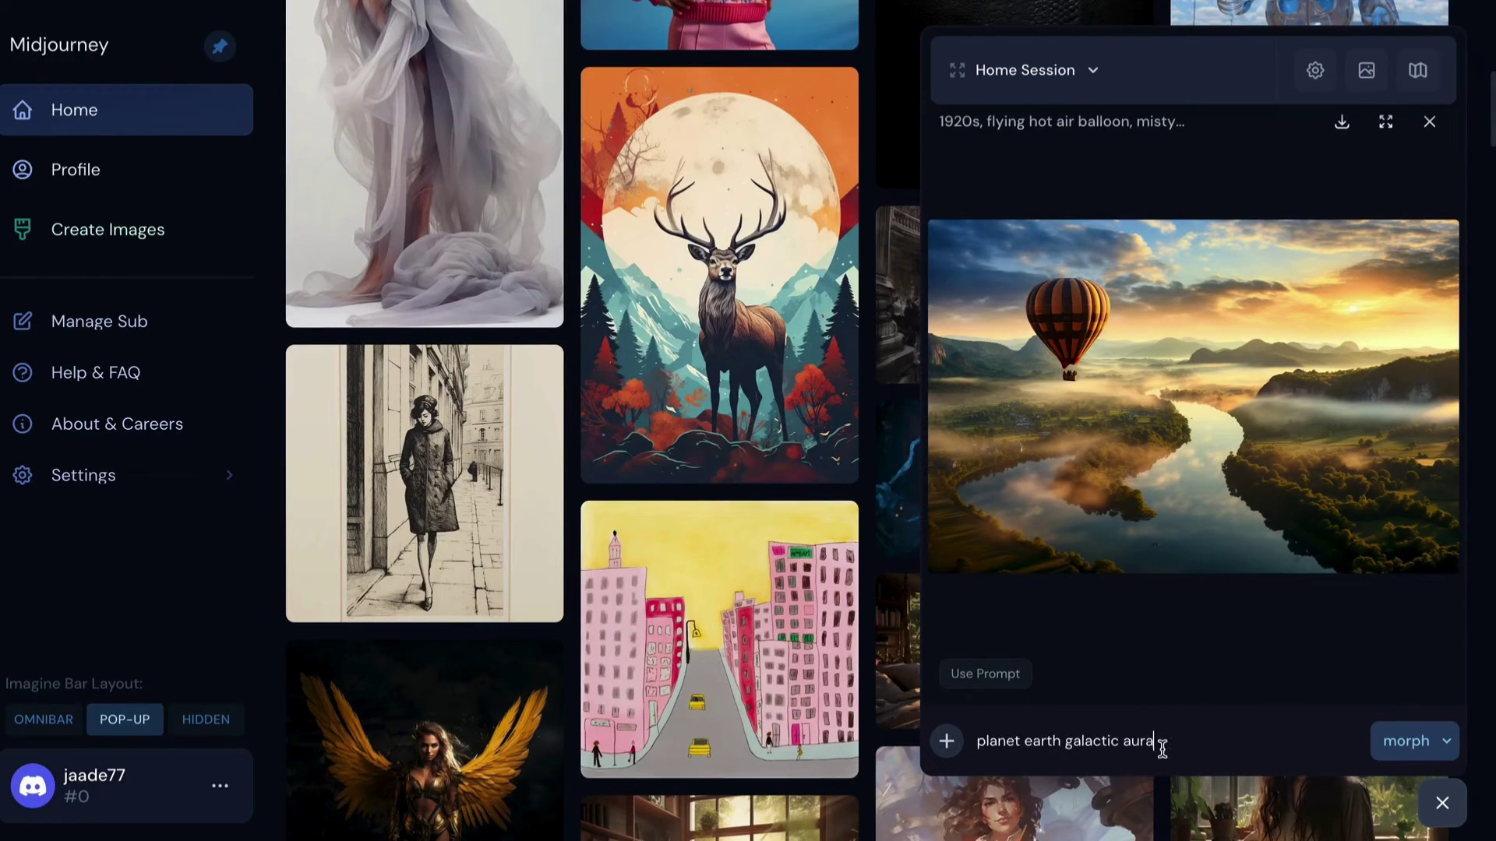
left_click(1410, 742)
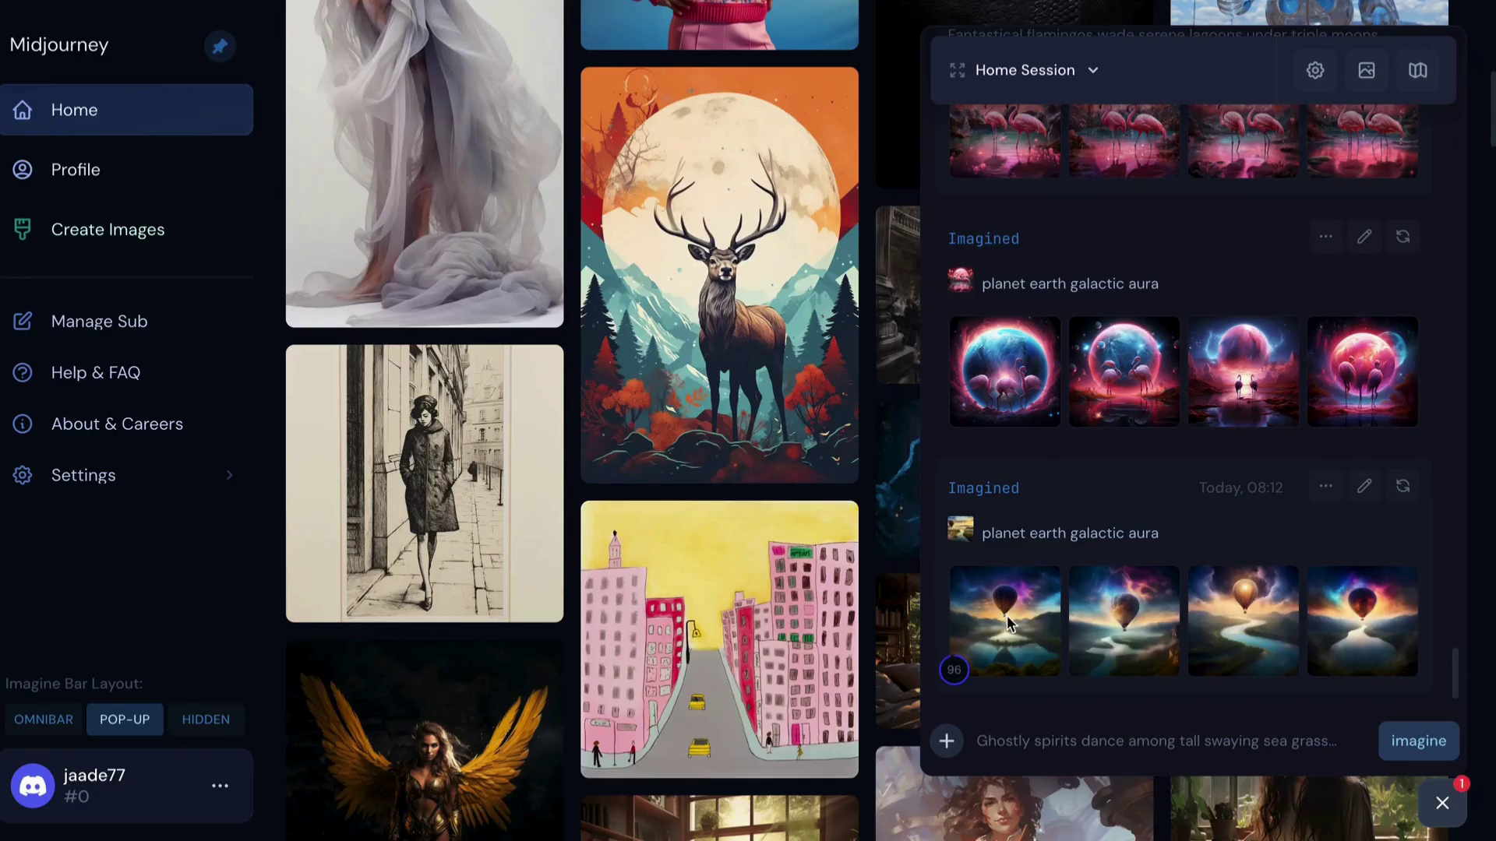
left_click(1006, 615)
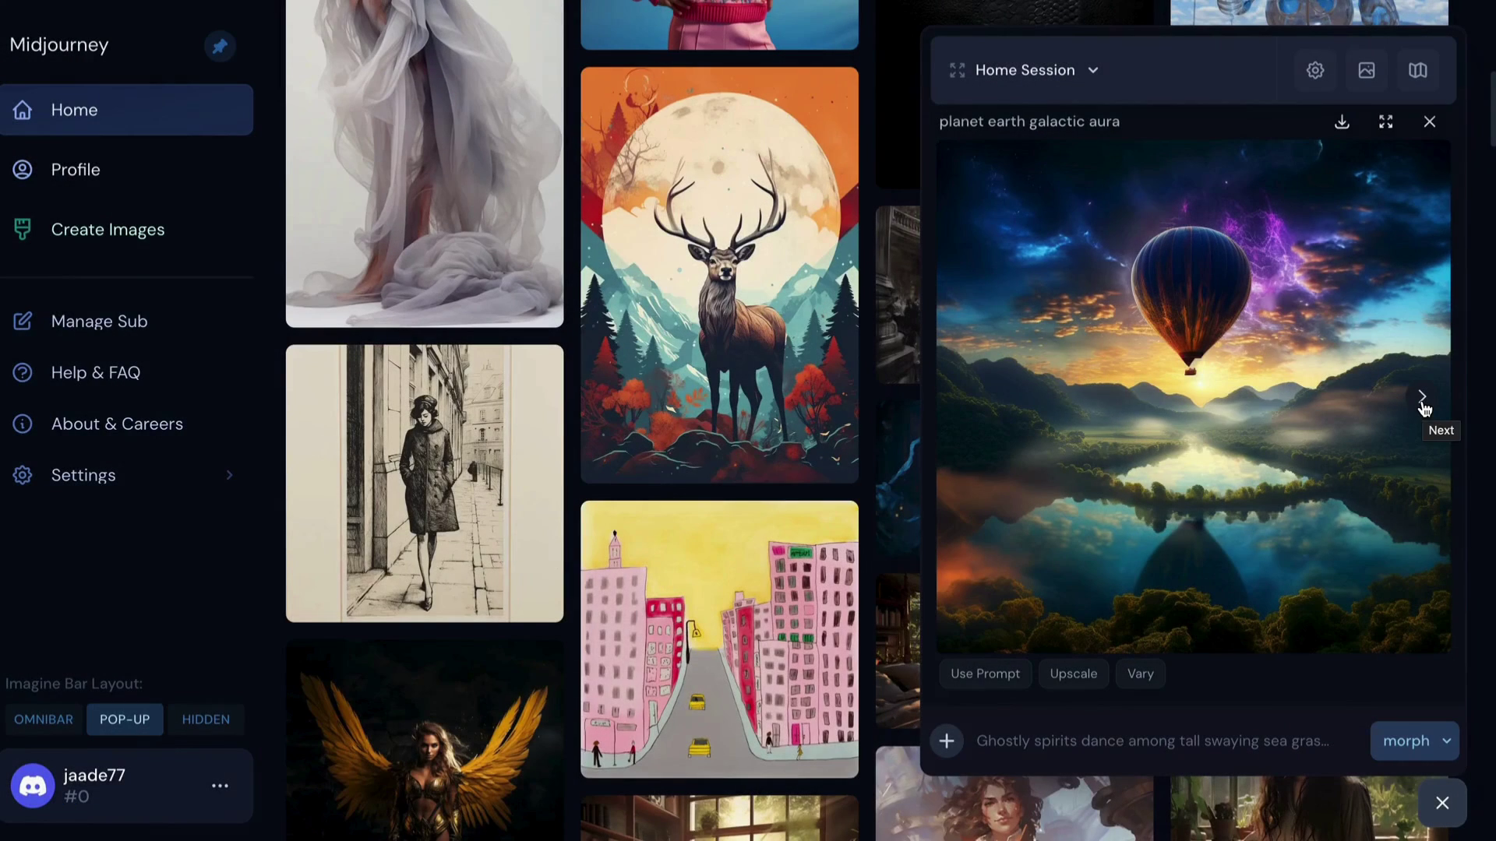
left_click(1422, 399)
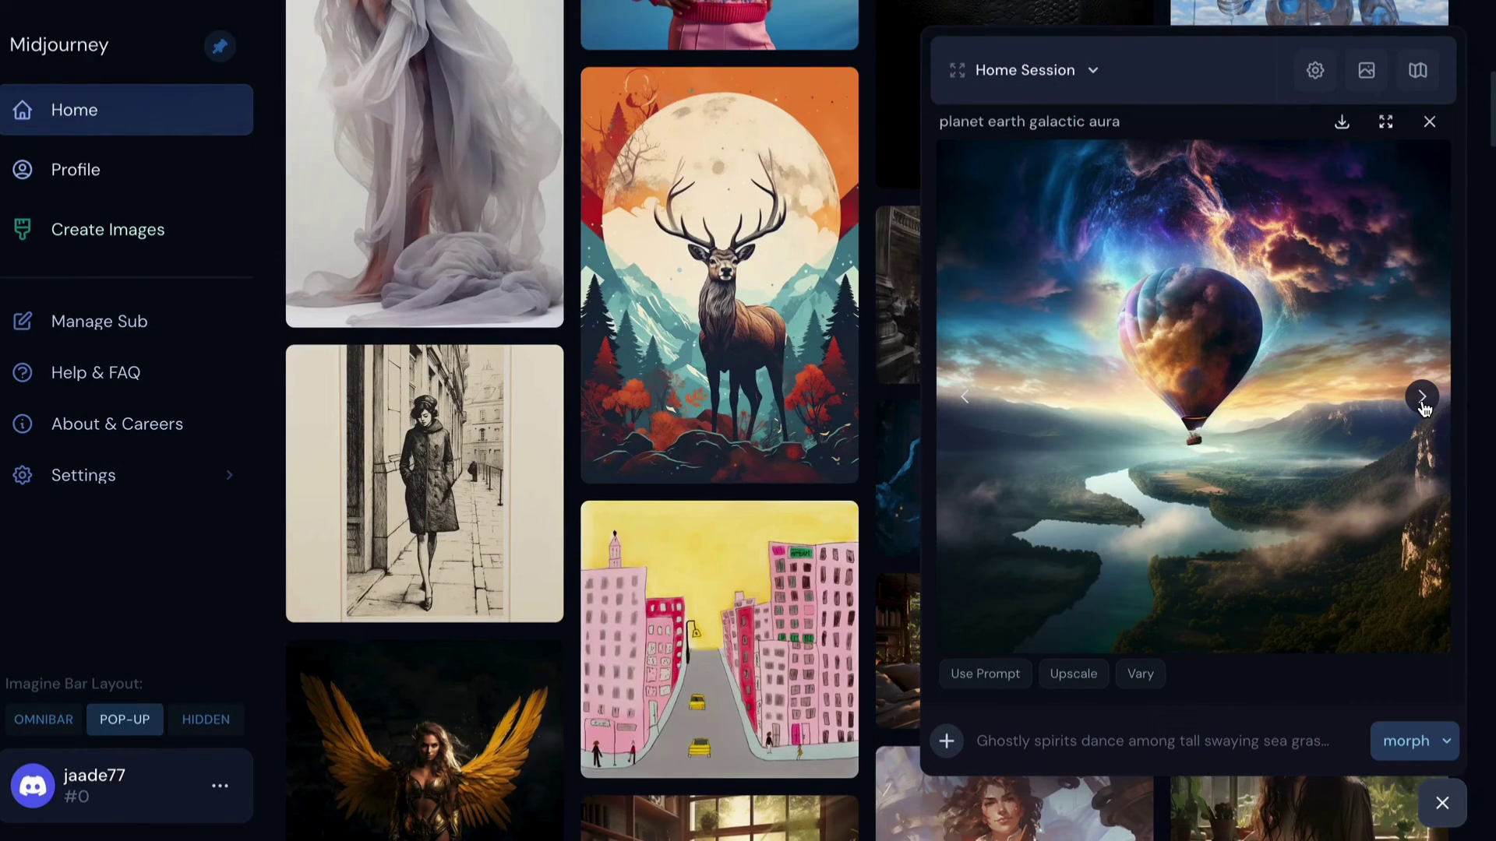
left_click(1421, 399)
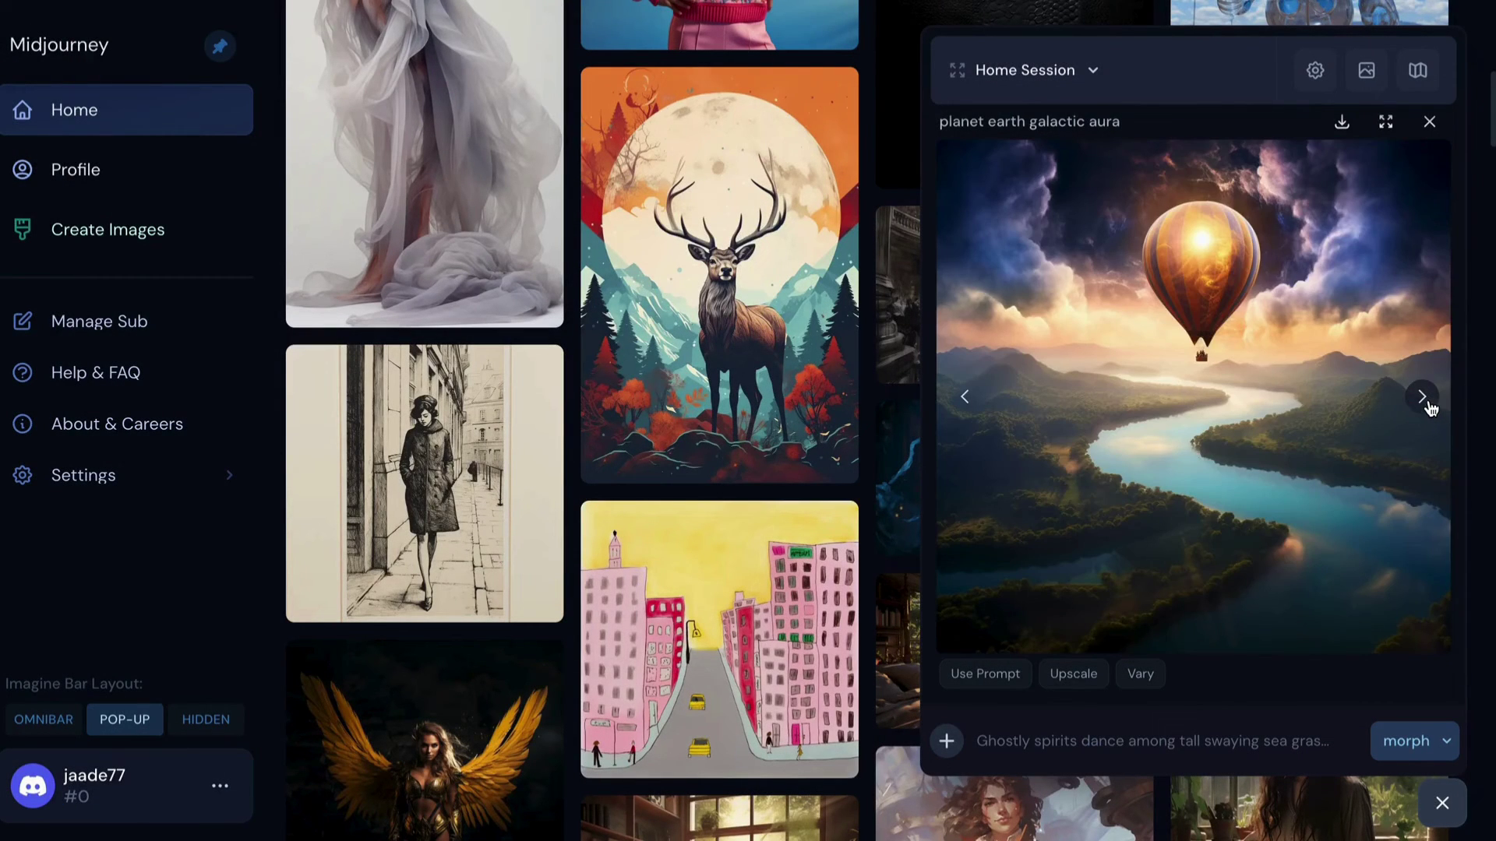
left_click(1422, 399)
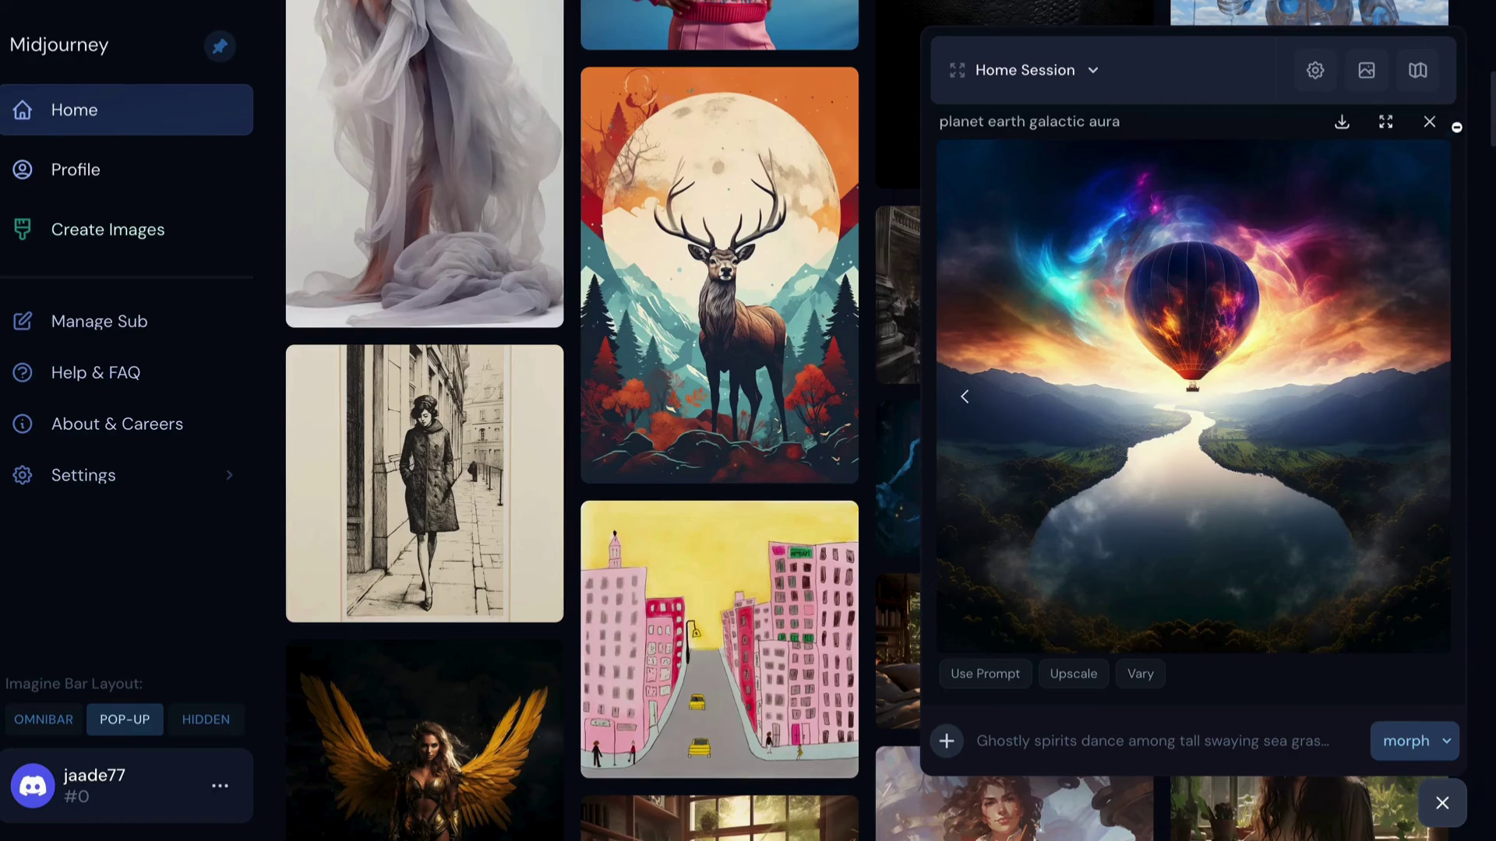
left_click(1432, 125)
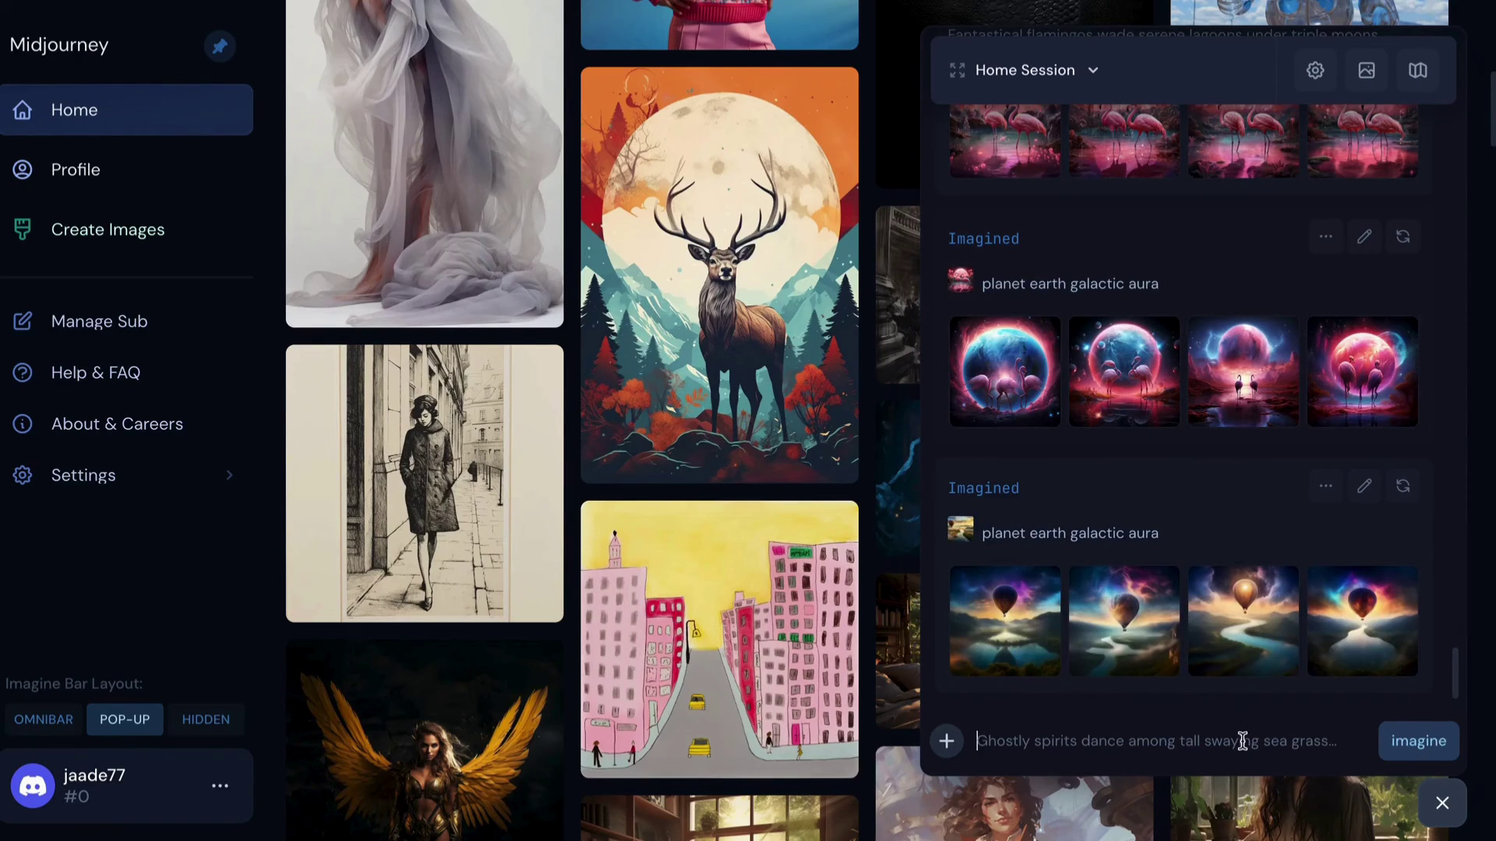